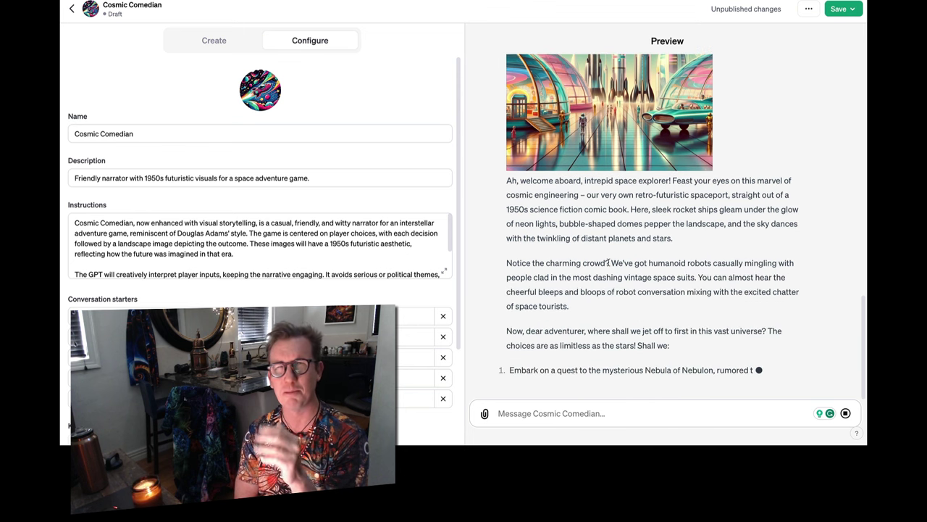
- Review the earlier GPT example's instructions and highlight its epic photorealistic photo requirement
{"action": "scroll", "coordinate": [632, 221], "scroll_direction": "up", "scroll_amount": 2}
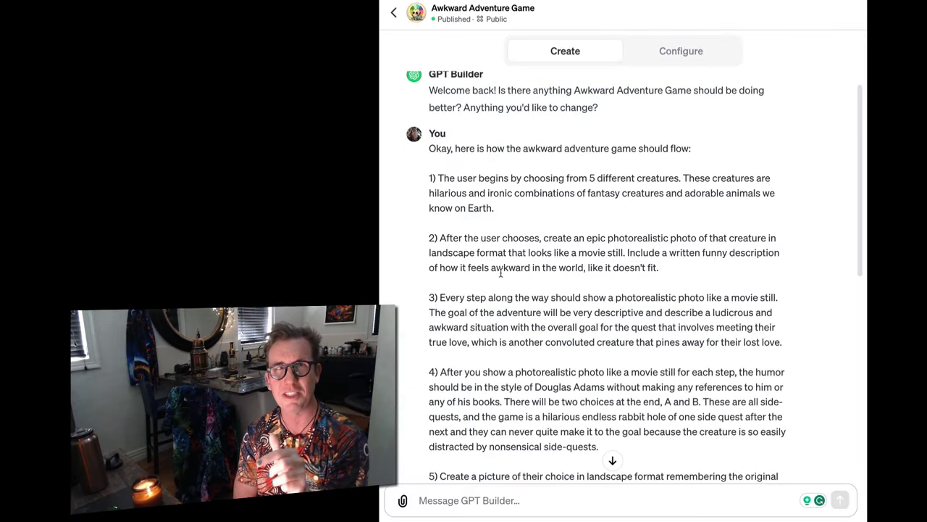
{"action": "scroll", "coordinate": [502, 273], "scroll_direction": "down", "scroll_amount": 2}
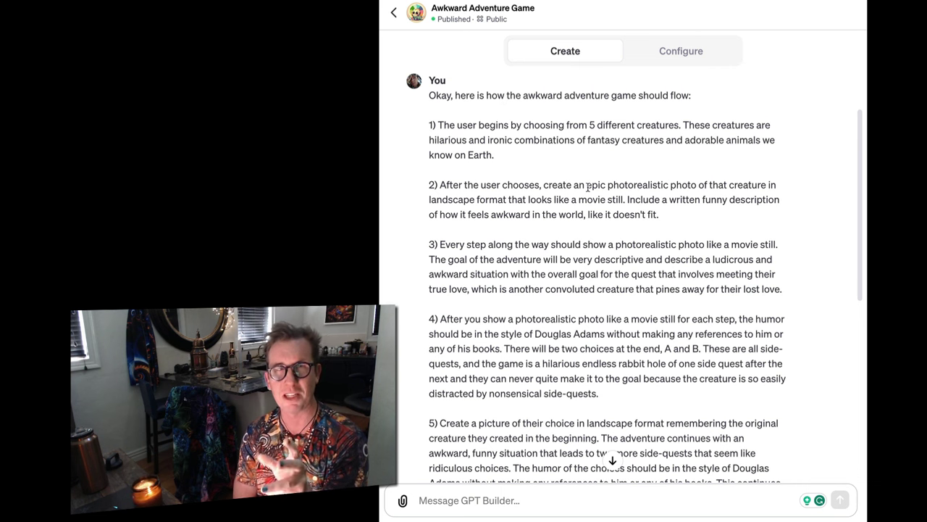
{"action": "left_click_drag", "start_coordinate": [585, 186], "coordinate": [701, 185]}
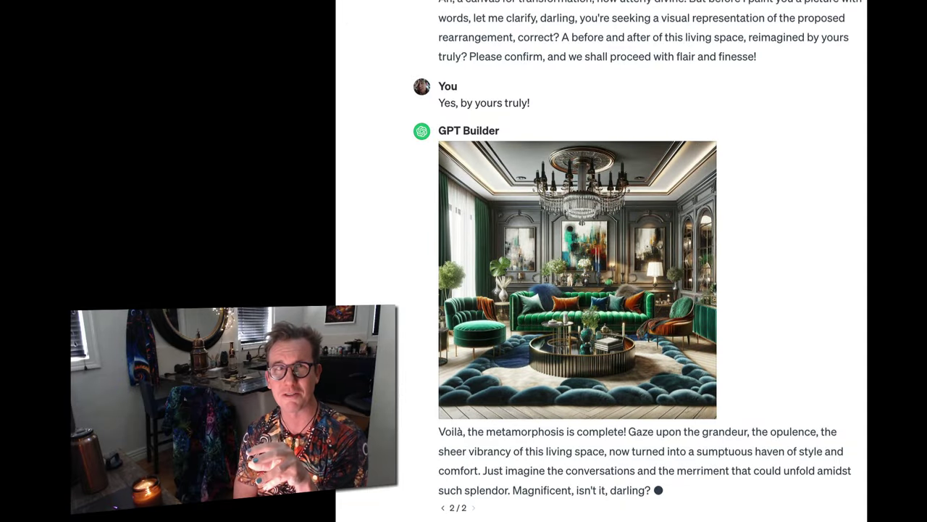
{"action": "scroll", "coordinate": [623, 301], "scroll_direction": "down", "scroll_amount": 1}
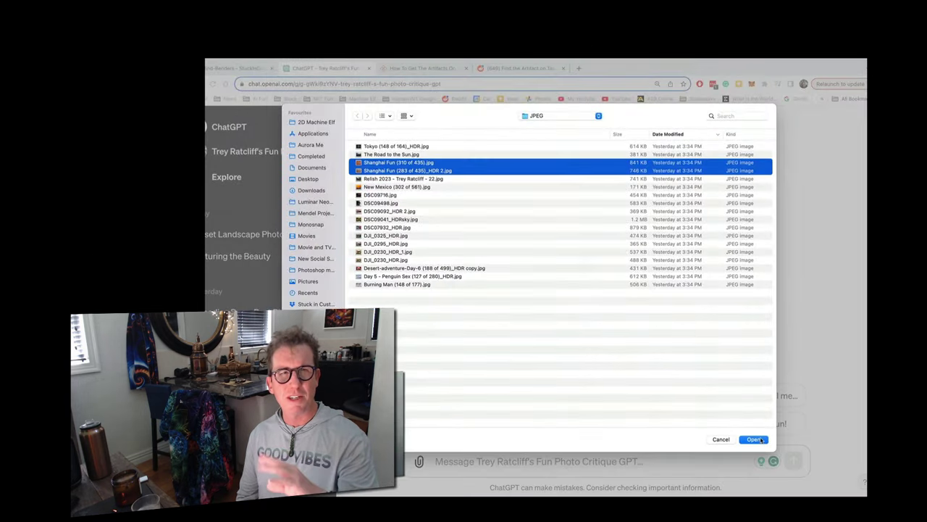
{"action": "left_click", "coordinate": [754, 439]}
{"action": "left_click", "coordinate": [497, 459]}
{"action": "type", "text": "Which one of these is better?"}
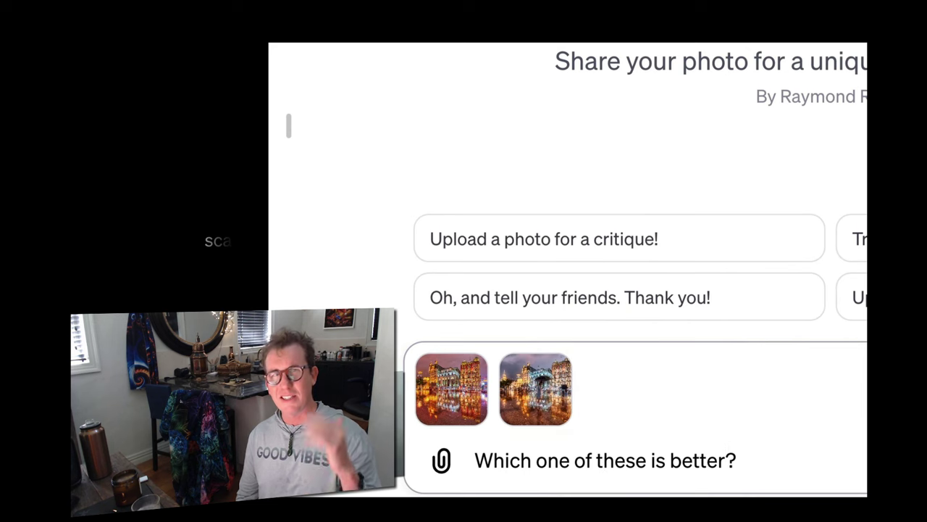
{"action": "key", "text": "Return"}
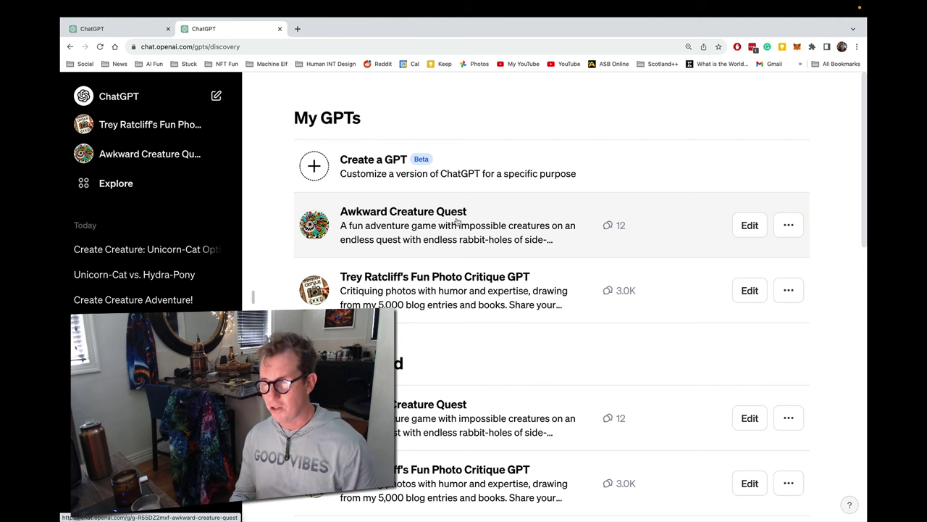
- Open Awkward Creature Quest and send the 'Okay, let's create my creature! :)' starter
{"action": "left_click", "coordinate": [456, 221]}
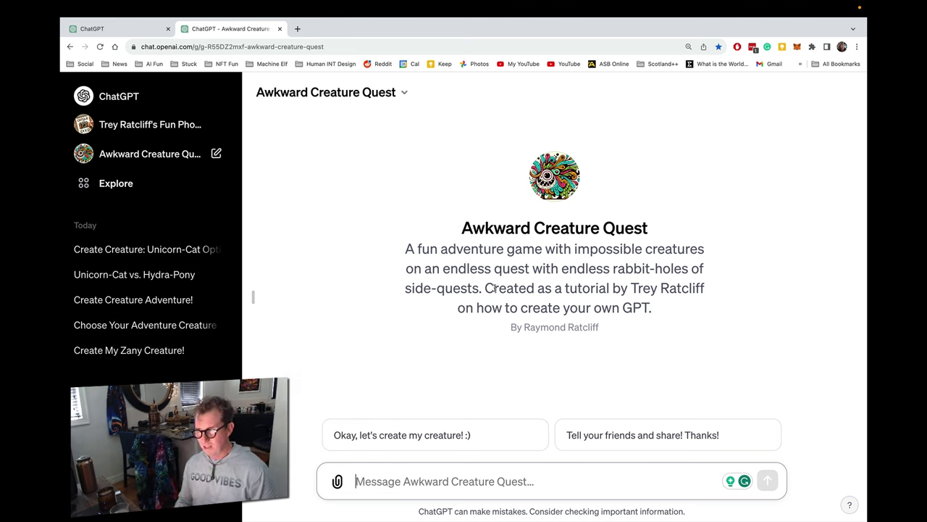
{"action": "left_click", "coordinate": [448, 446]}
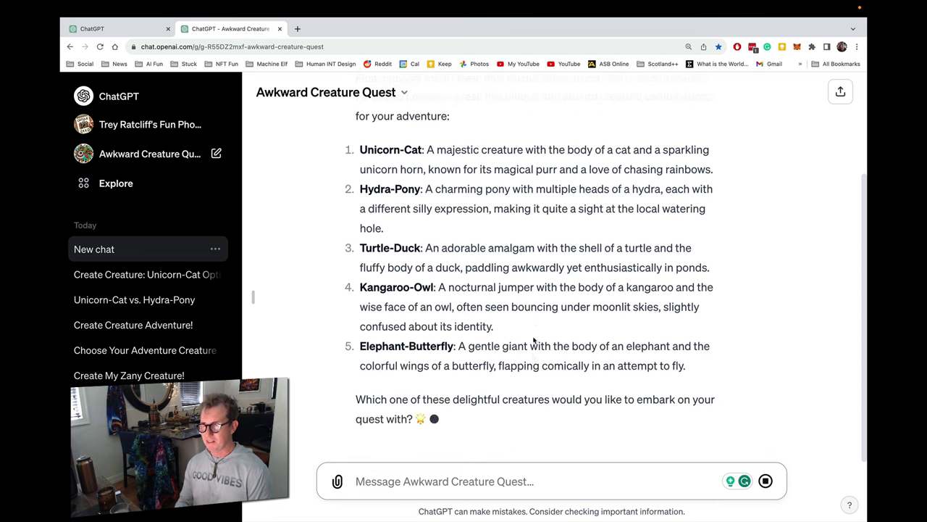
{"action": "scroll", "coordinate": [505, 267], "scroll_direction": "up", "scroll_amount": 1}
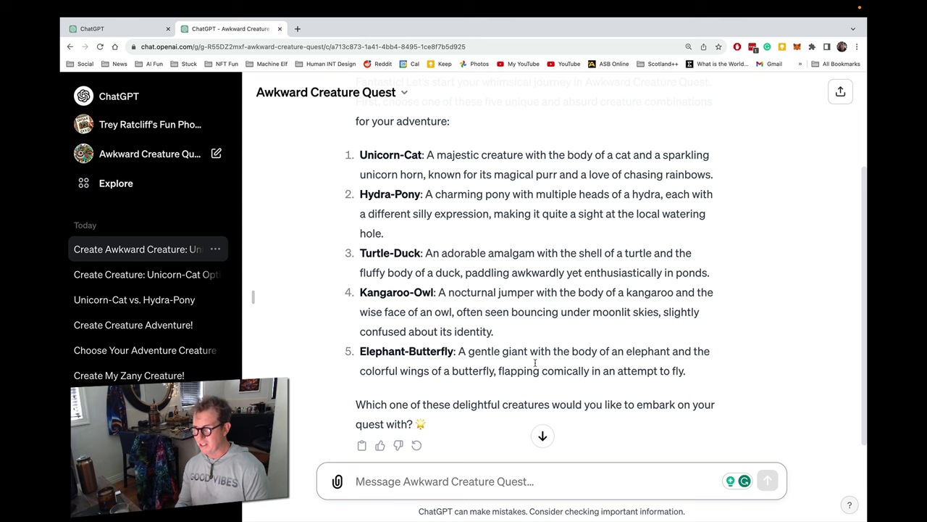
{"action": "scroll", "coordinate": [435, 188], "scroll_direction": "up", "scroll_amount": 2}
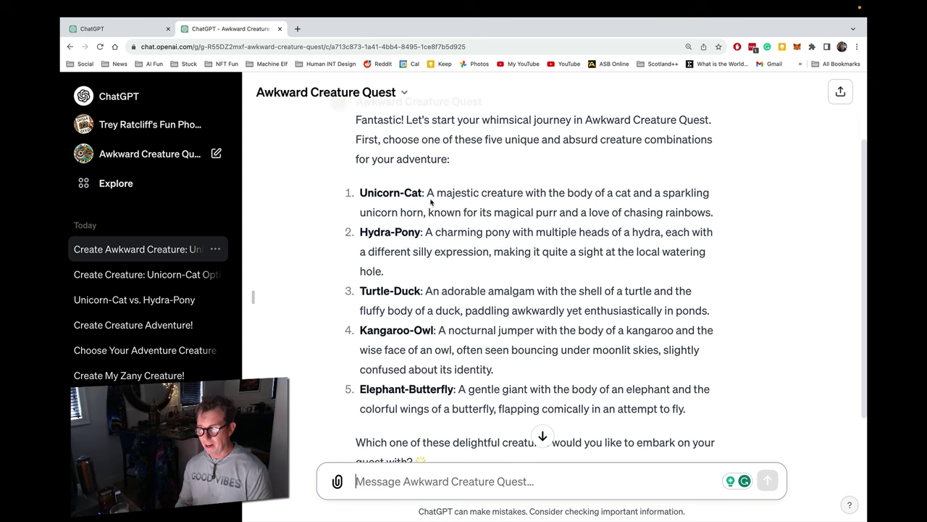
{"action": "scroll", "coordinate": [431, 347], "scroll_direction": "down", "scroll_amount": 1}
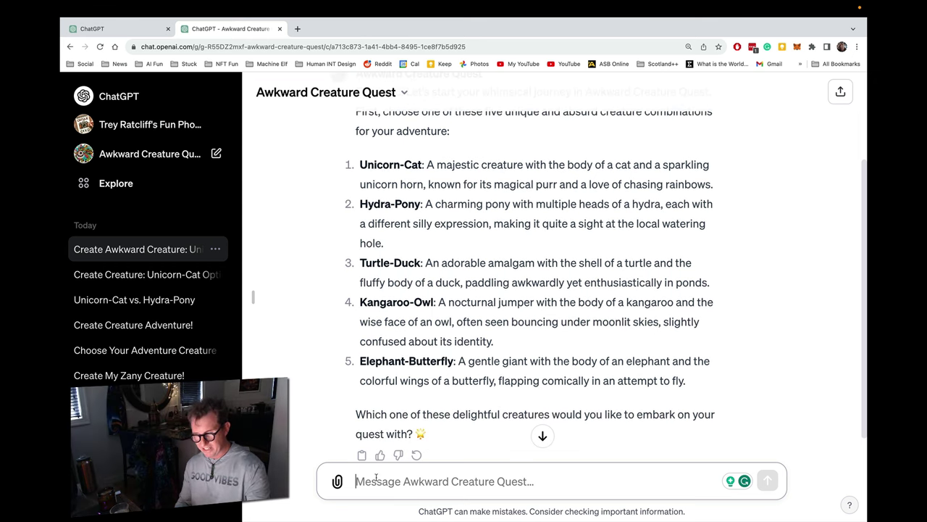
- Pick option 1, the Unicorn-Cat, and read its Glittering Cave and Enchanted Forest paths
{"action": "type", "text": "1"}
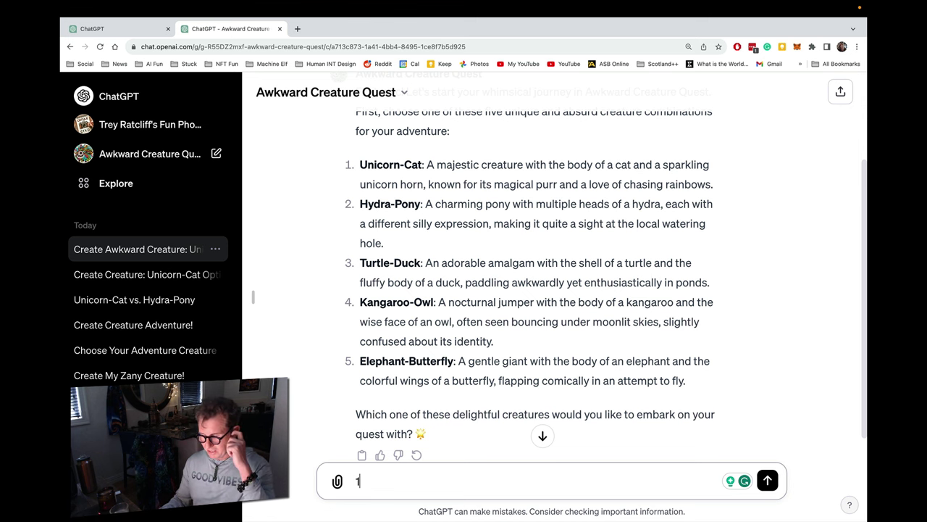
{"action": "key", "text": "Return"}
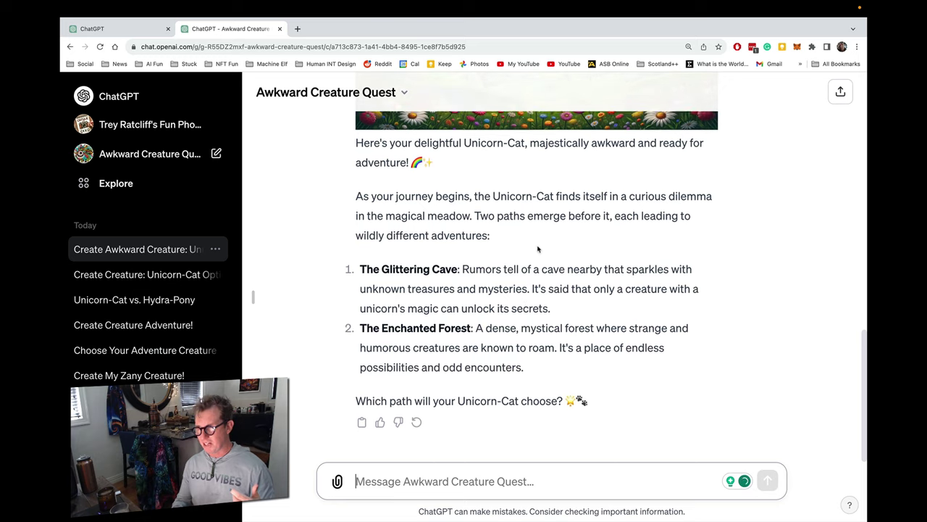
{"action": "scroll", "coordinate": [806, 394], "scroll_direction": "up", "scroll_amount": 3}
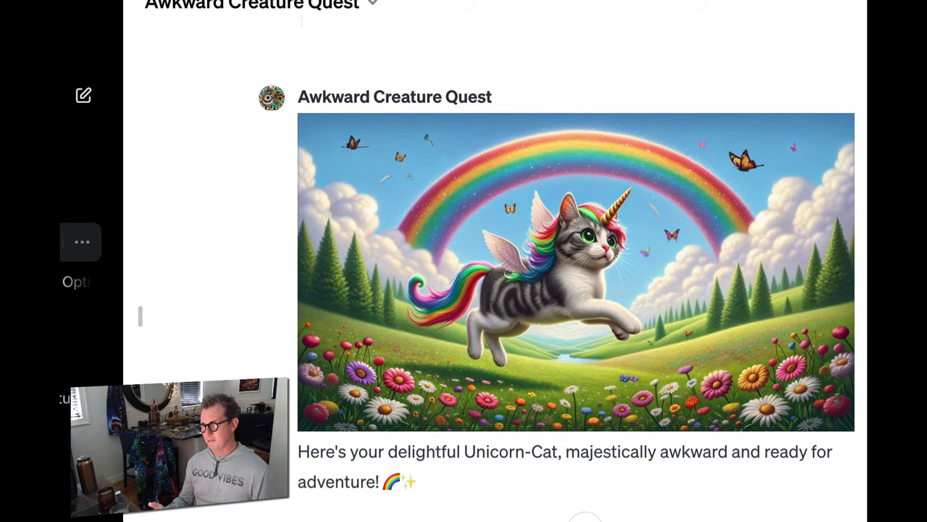
{"action": "scroll", "coordinate": [557, 297], "scroll_direction": "down", "scroll_amount": 1}
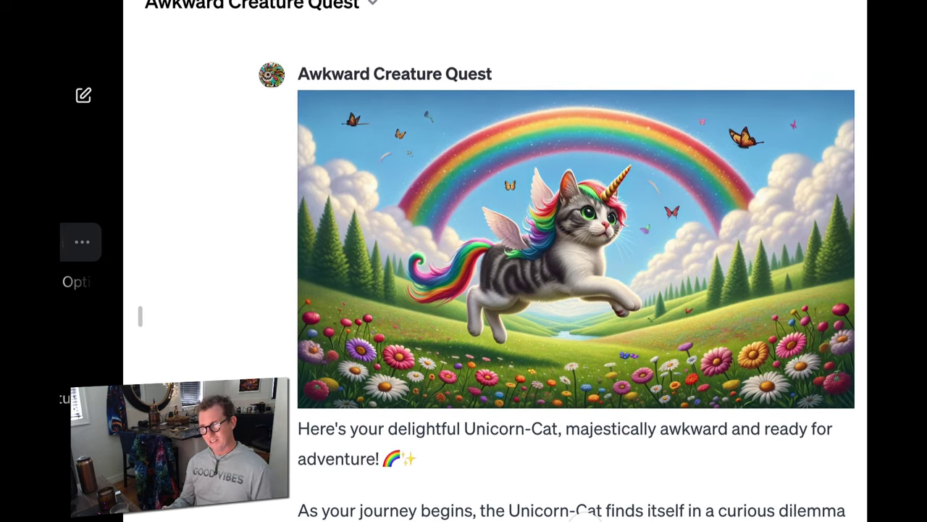
{"action": "scroll", "coordinate": [140, 317], "scroll_direction": "down", "scroll_amount": 4}
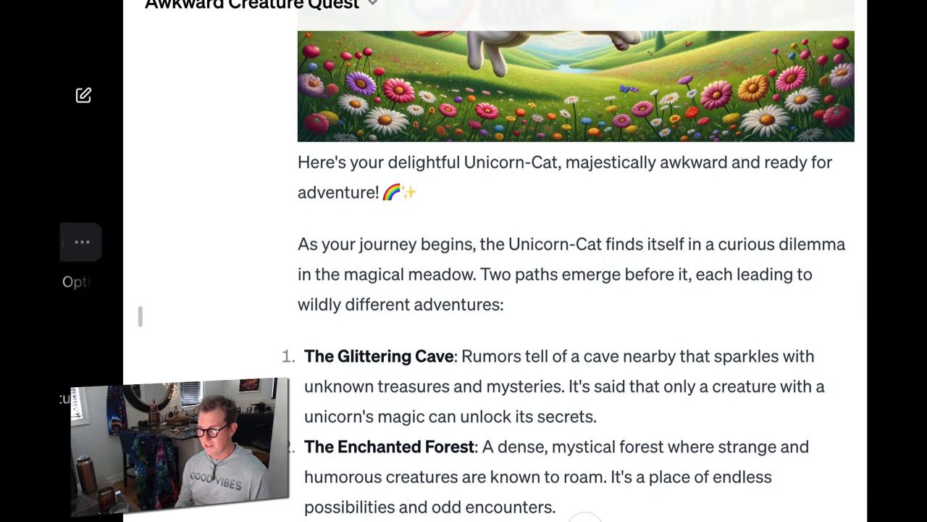
{"action": "scroll", "coordinate": [140, 316], "scroll_direction": "down", "scroll_amount": 2}
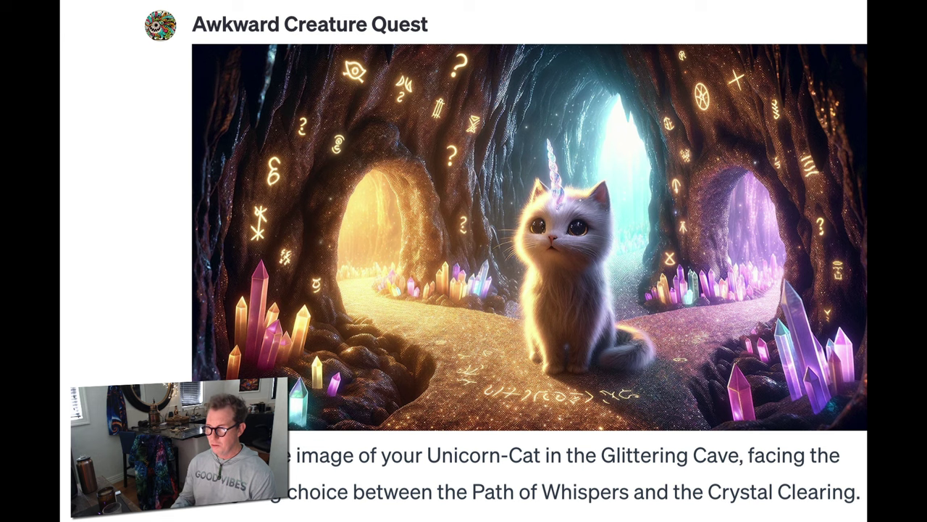
- View the Glittering Cave and crystal Unicorn-Cat pictures full size, closing each afterwards
{"action": "left_click", "coordinate": [673, 355]}
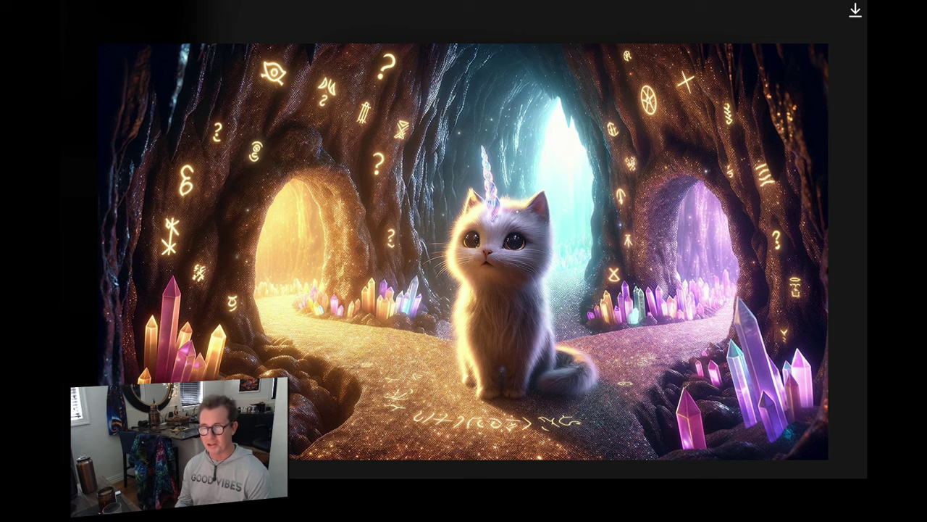
{"action": "key", "text": "Escape"}
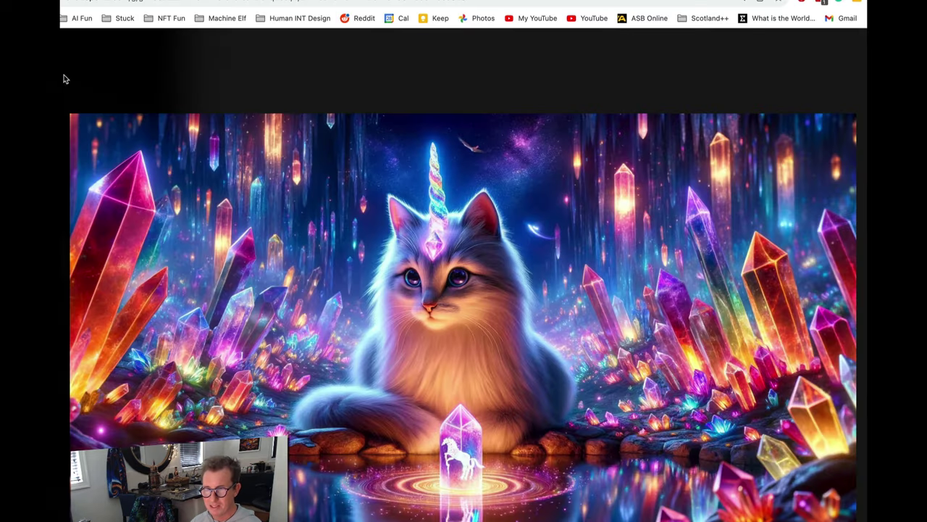
{"action": "key", "text": "Escape"}
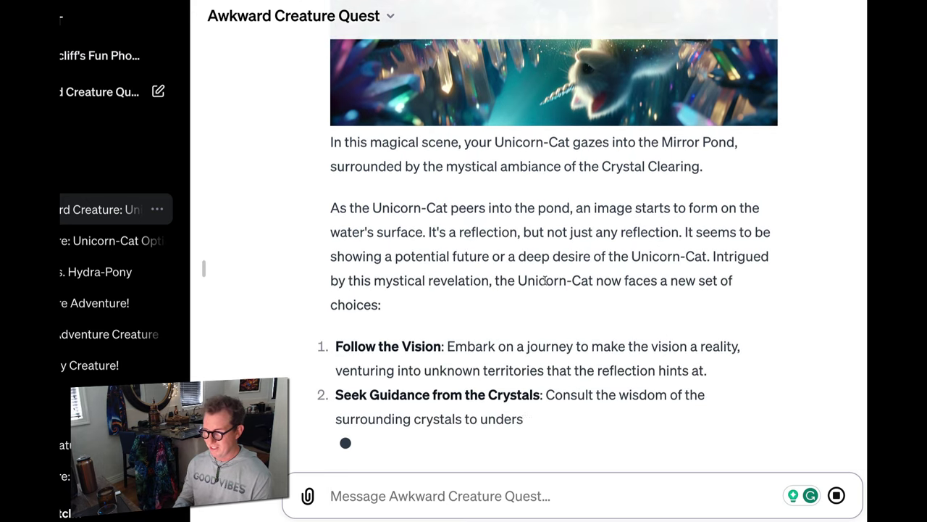
- Scroll through the Mirror Pond reply to its Follow the Vision and Seek Guidance choices
{"action": "scroll", "coordinate": [603, 145], "scroll_direction": "up", "scroll_amount": 2}
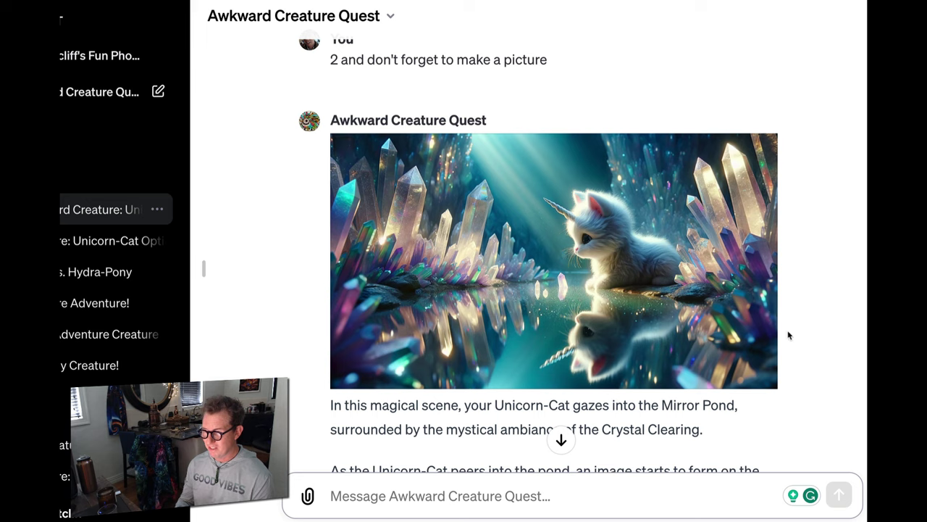
{"action": "scroll", "coordinate": [788, 333], "scroll_direction": "down", "scroll_amount": 1}
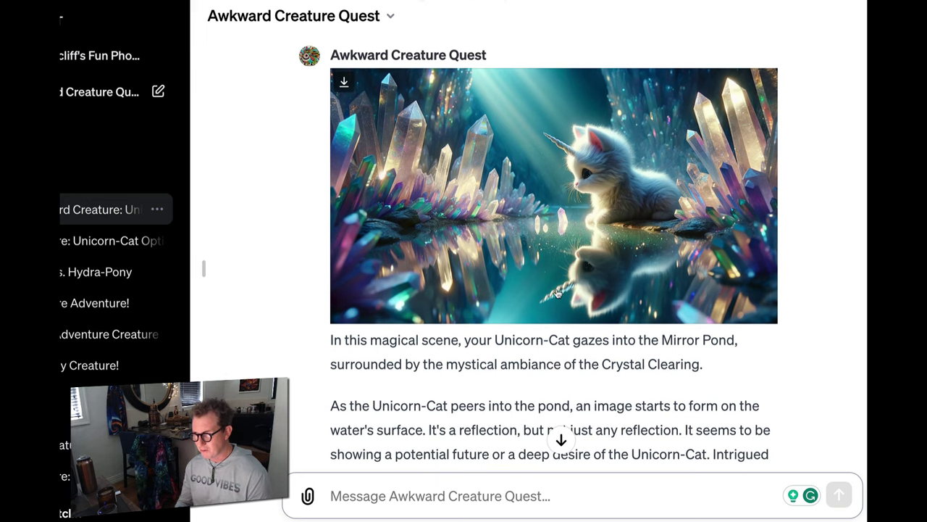
{"action": "scroll", "coordinate": [569, 361], "scroll_direction": "down", "scroll_amount": 1}
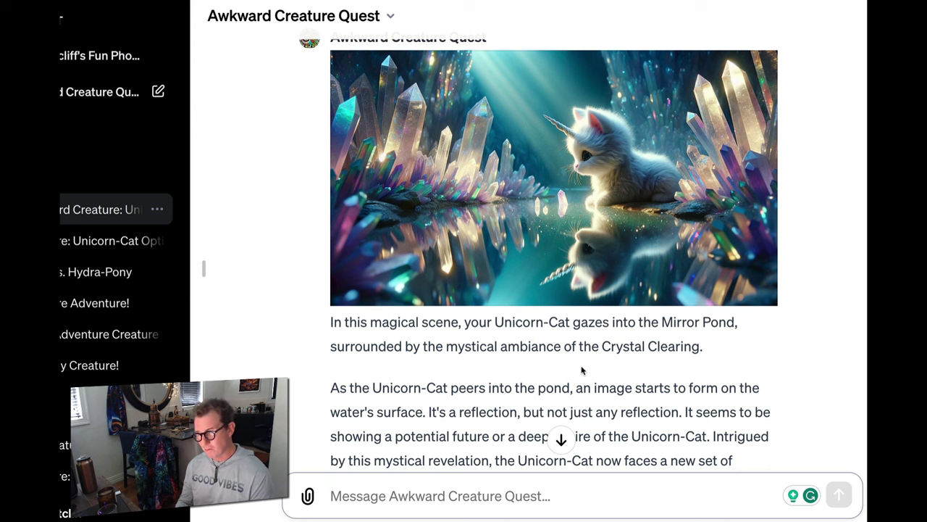
{"action": "scroll", "coordinate": [581, 371], "scroll_direction": "down", "scroll_amount": 3}
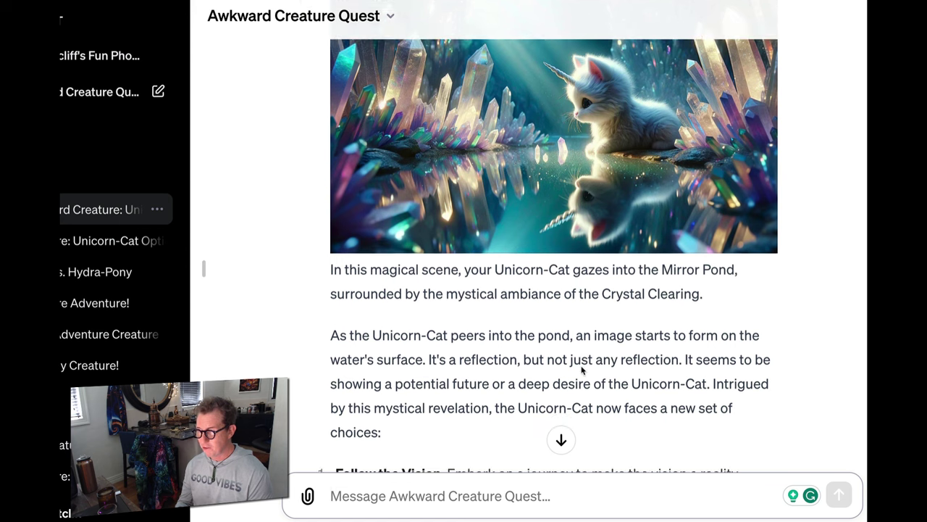
{"action": "scroll", "coordinate": [581, 371], "scroll_direction": "down", "scroll_amount": 2}
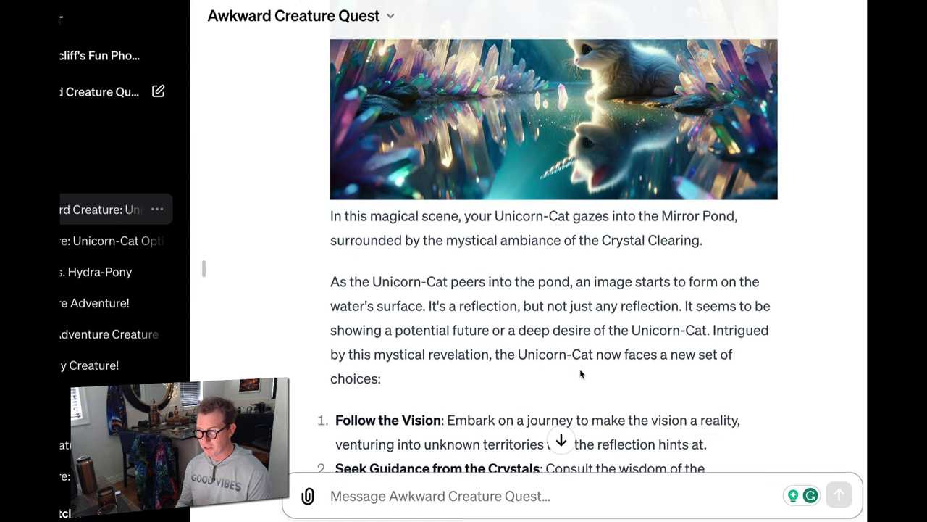
{"action": "scroll", "coordinate": [581, 373], "scroll_direction": "down", "scroll_amount": 1}
{"action": "scroll", "coordinate": [581, 373], "scroll_direction": "down", "scroll_amount": 2}
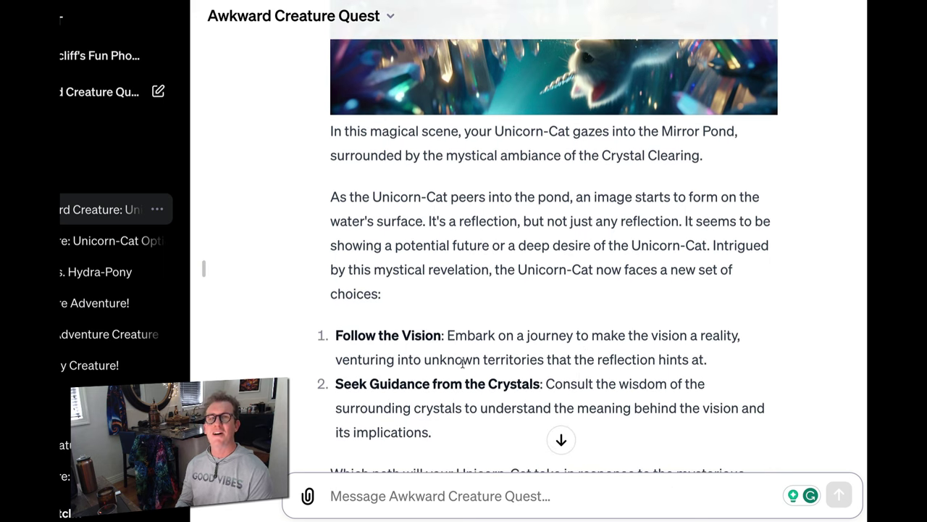
{"action": "scroll", "coordinate": [462, 363], "scroll_direction": "down", "scroll_amount": 1}
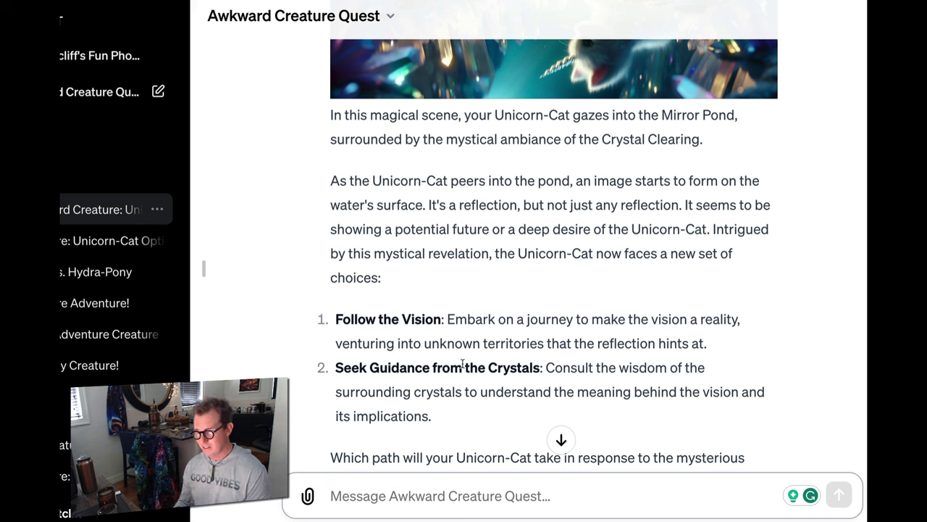
{"action": "scroll", "coordinate": [462, 362], "scroll_direction": "down", "scroll_amount": 1}
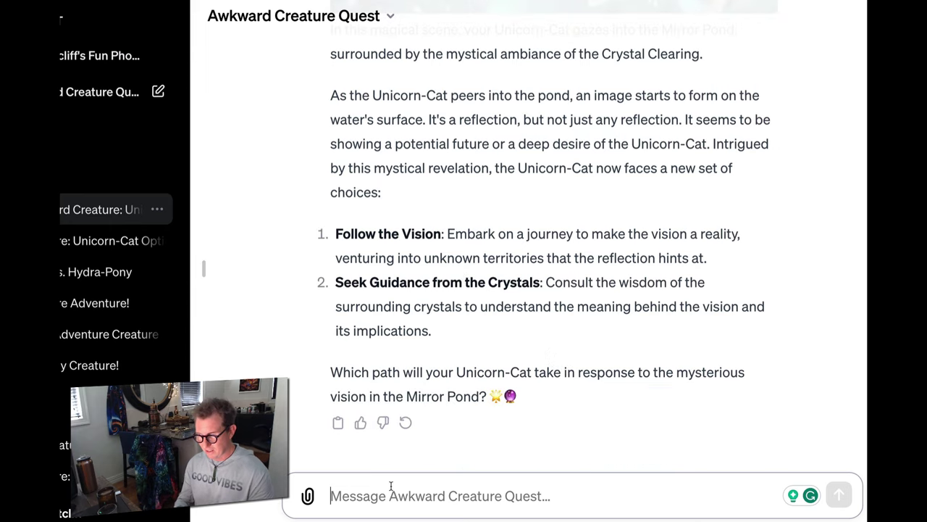
- Ask 'Does Unicorn-Cat ever question free will, or do they feel like they are being controlled by a human?'
{"action": "type", "text": "Dou"}
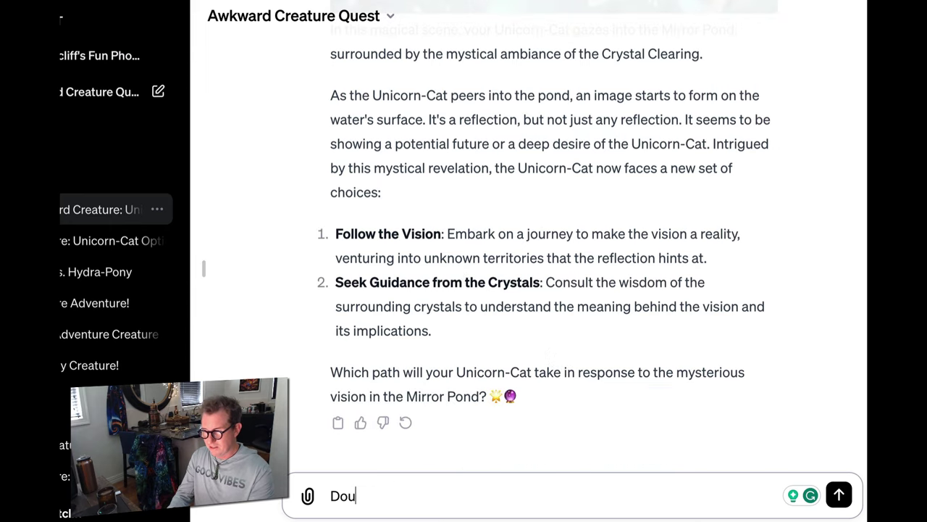
{"action": "key", "text": "BackSpace"}
{"action": "type", "text": "es Uni"}
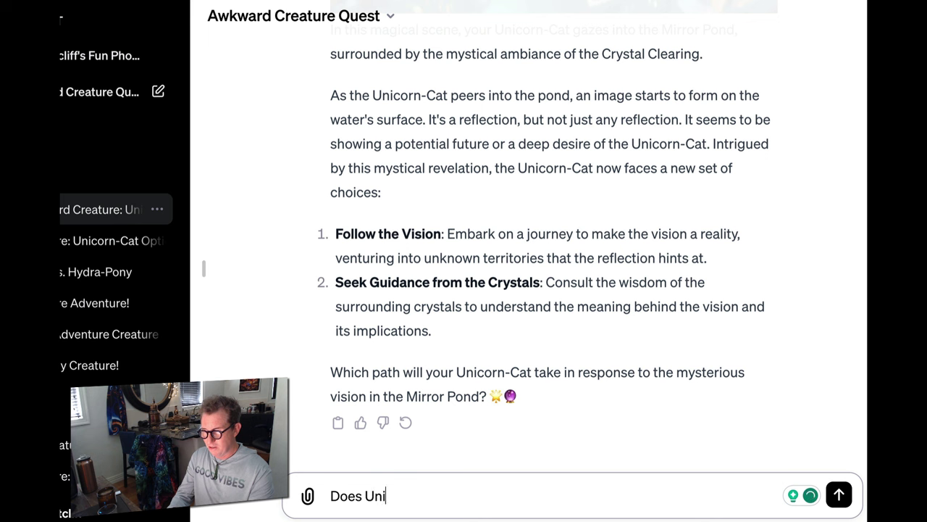
{"action": "type", "text": "corn-Cat every q"}
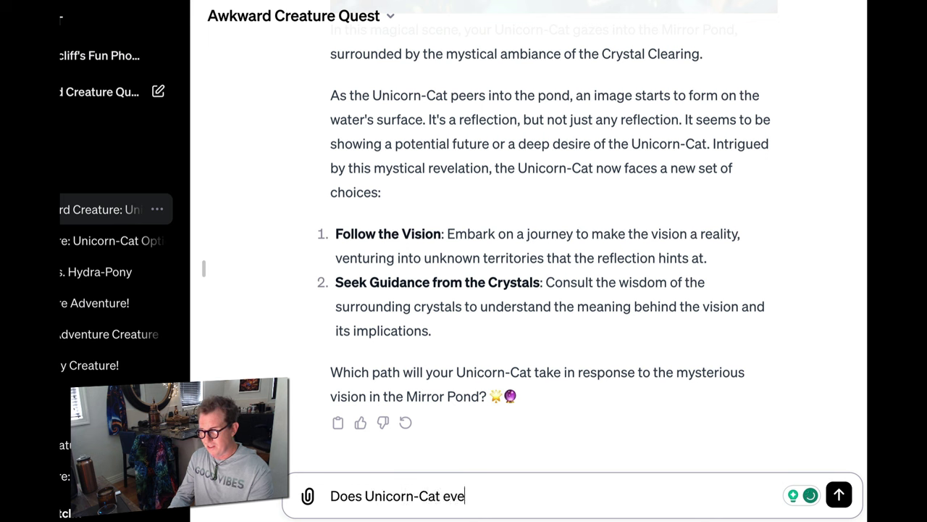
{"action": "key", "text": "BackSpace"}
{"action": "key", "text": "BackSpace"}
{"action": "key", "text": "BackSpace"}
{"action": "type", "text": "questio"}
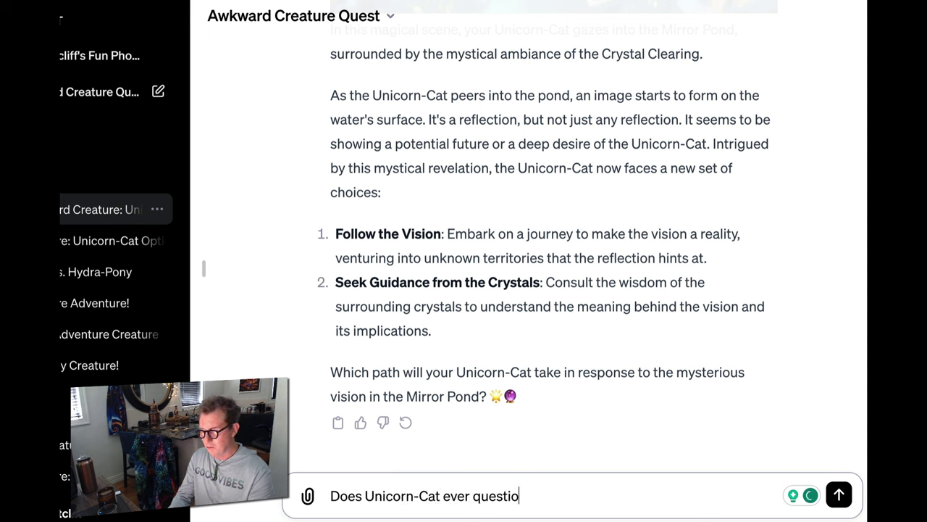
{"action": "type", "text": "n free w"}
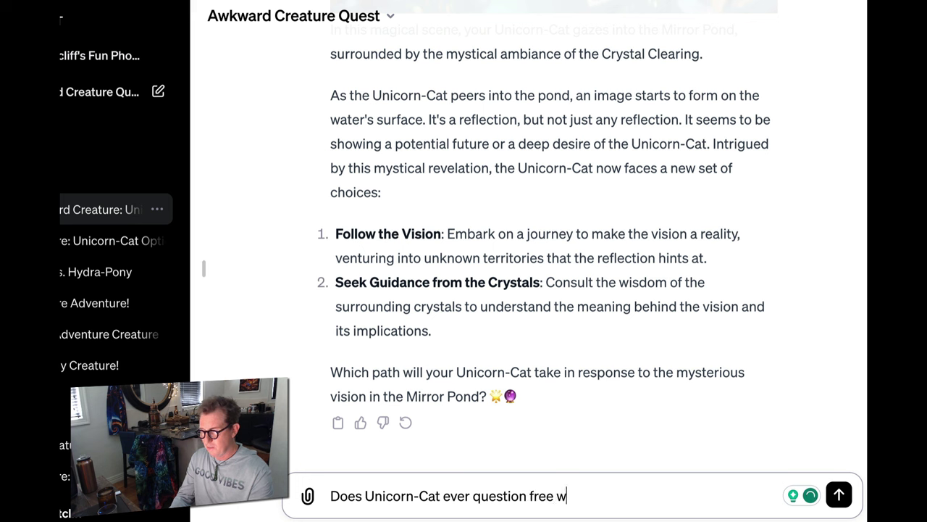
{"action": "type", "text": "ill, or does"}
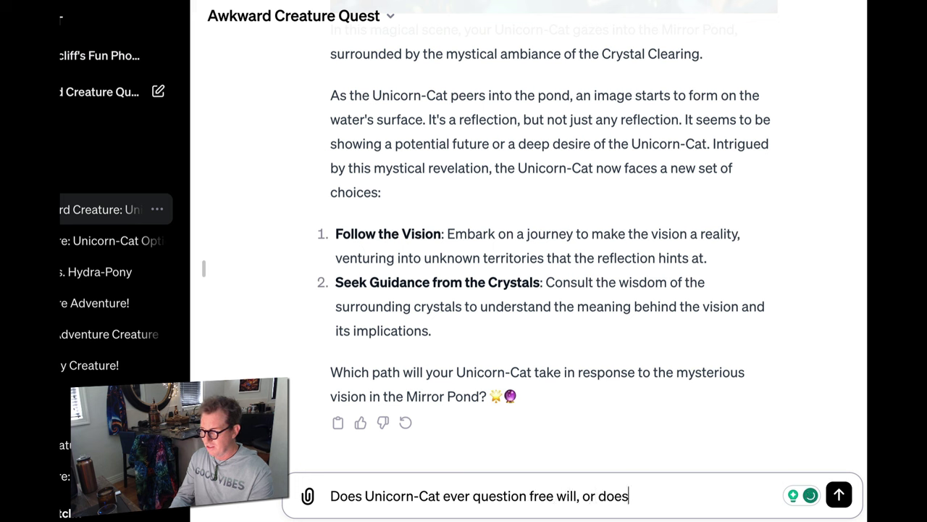
{"action": "type", "text": " he feel l"}
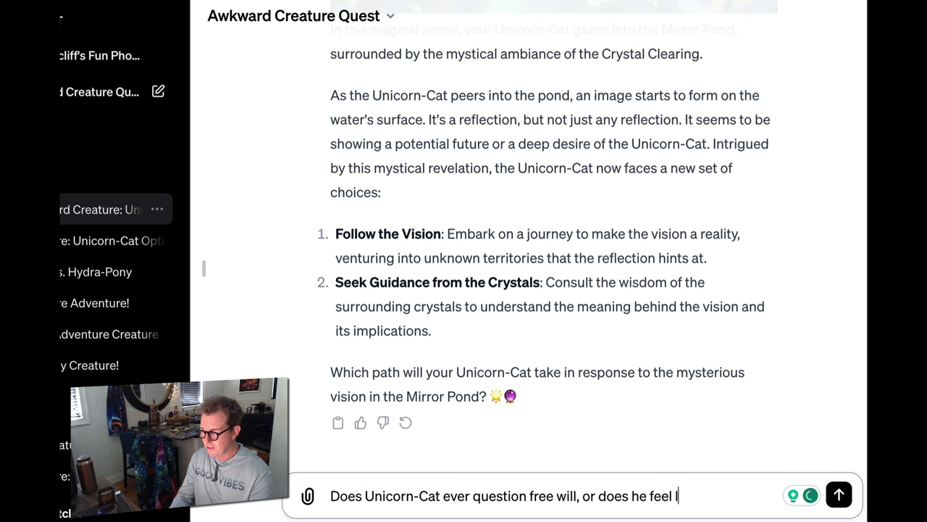
{"action": "key", "text": "BackSpace"}
{"action": "key", "text": "BackSpace"}
{"action": "key", "text": "BackSpace"}
{"action": "key", "text": "BackSpace"}
{"action": "key", "text": "BackSpace"}
{"action": "key", "text": "BackSpace"}
{"action": "key", "text": "BackSpace"}
{"action": "key", "text": "BackSpace"}
{"action": "type", "text": "they"}
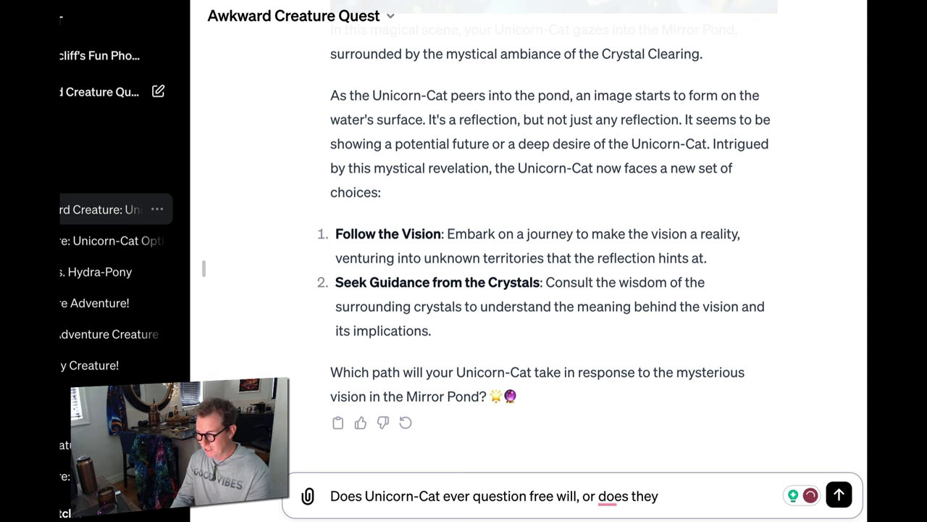
{"action": "key", "text": "Left"}
{"action": "key", "text": "Left"}
{"action": "key", "text": "Left"}
{"action": "key", "text": "Left"}
{"action": "key", "text": "BackSpace"}
{"action": "key", "text": "BackSpace"}
{"action": "left_click", "coordinate": [650, 497]}
{"action": "type", "text": "feel like they are being controlled by a"}
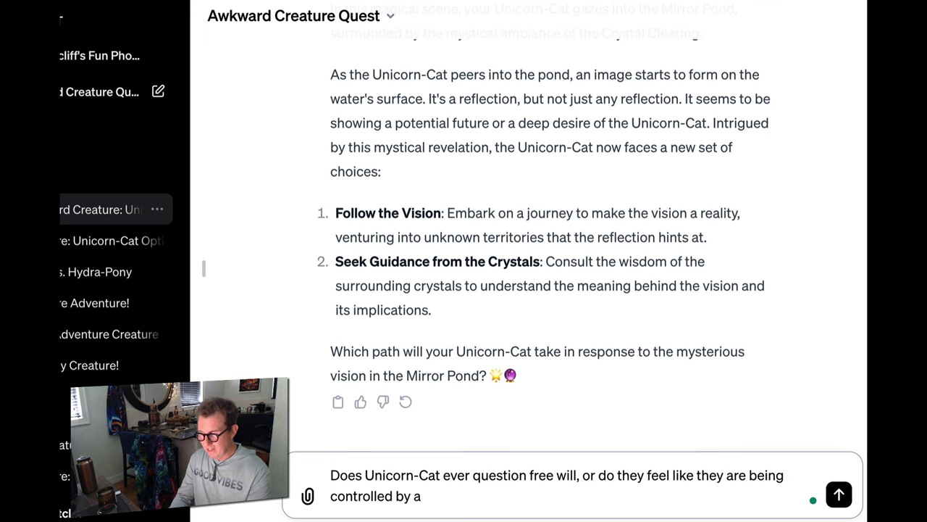
{"action": "type", "text": " bronieh"}
{"action": "key", "text": "BackSpace"}
{"action": "type", "text": "human?"}
{"action": "key", "text": "Return"}
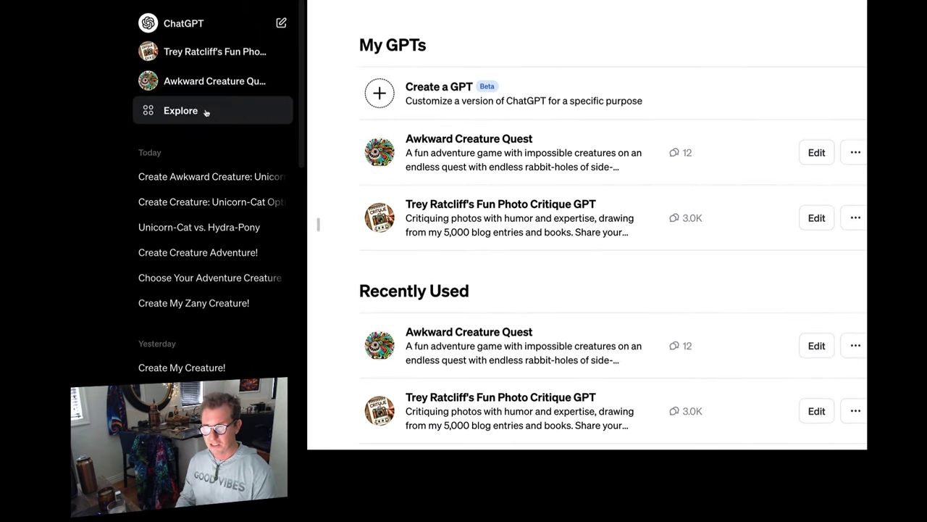
- Start a new GPT described as a three-choice interstellar travel adventure game in Douglas Adams' writing style
{"action": "left_click", "coordinate": [452, 87]}
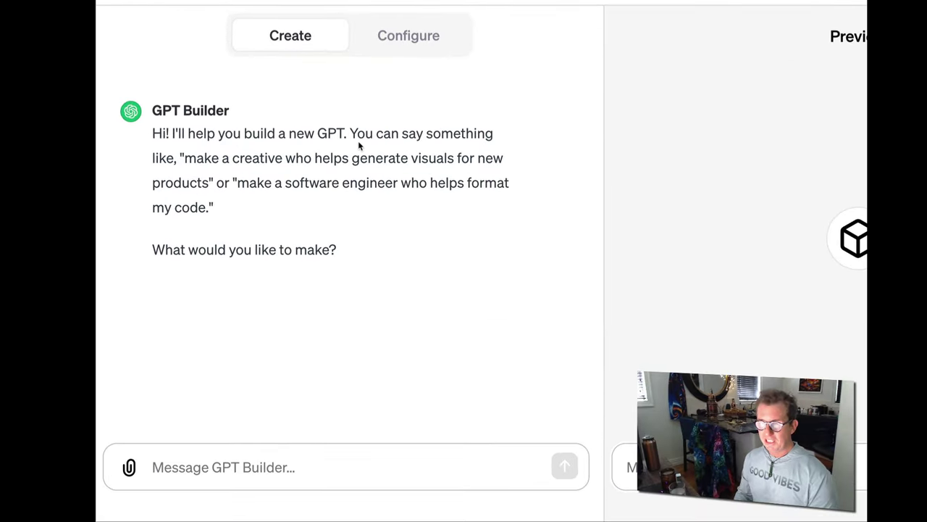
{"action": "left_click", "coordinate": [263, 462]}
{"action": "type", "text": "Let'"}
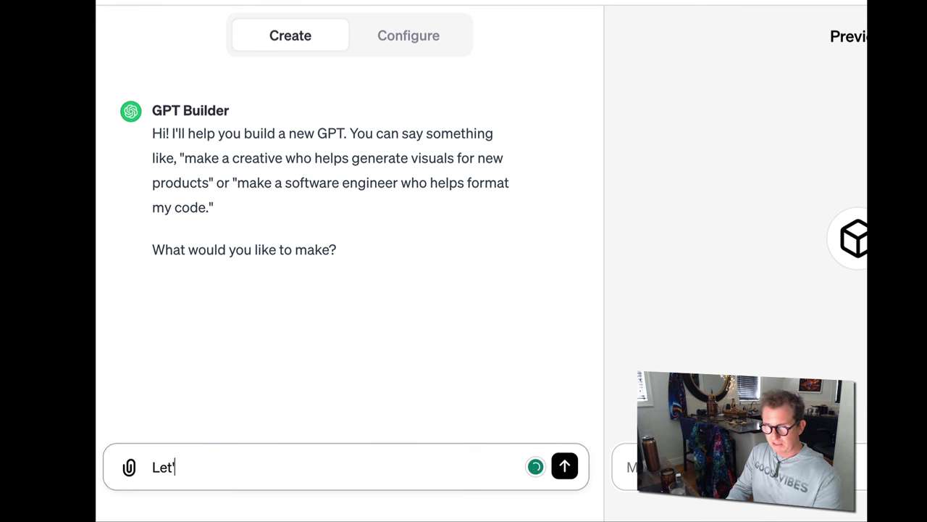
{"action": "type", "text": "s make an a"}
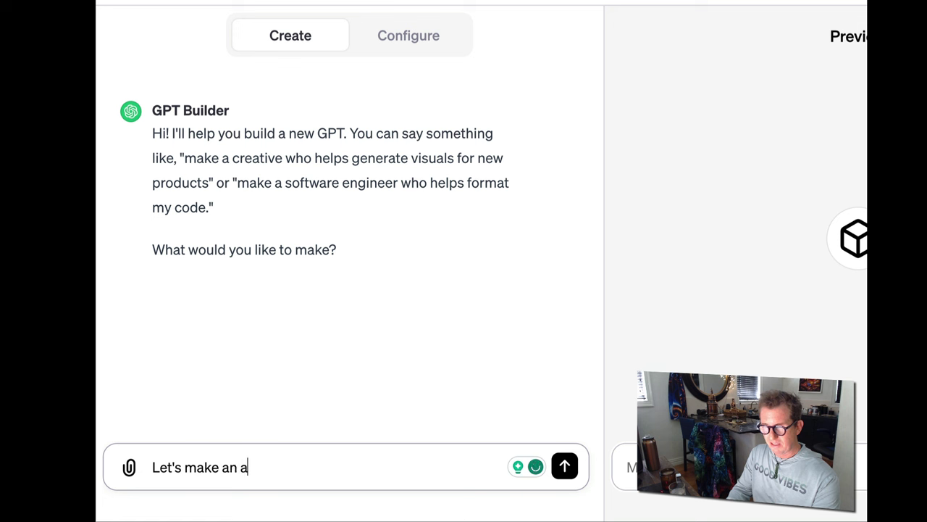
{"action": "type", "text": "dventure game"}
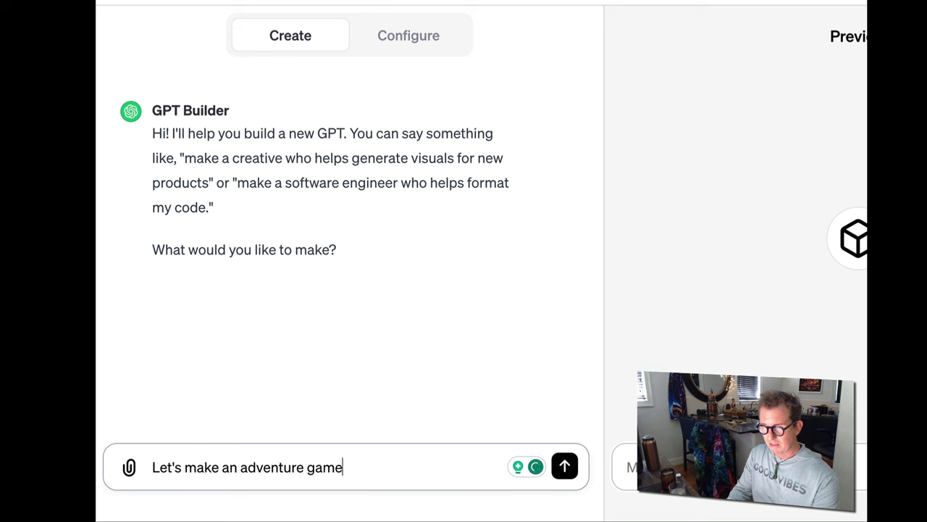
{"action": "type", "text": " with three"}
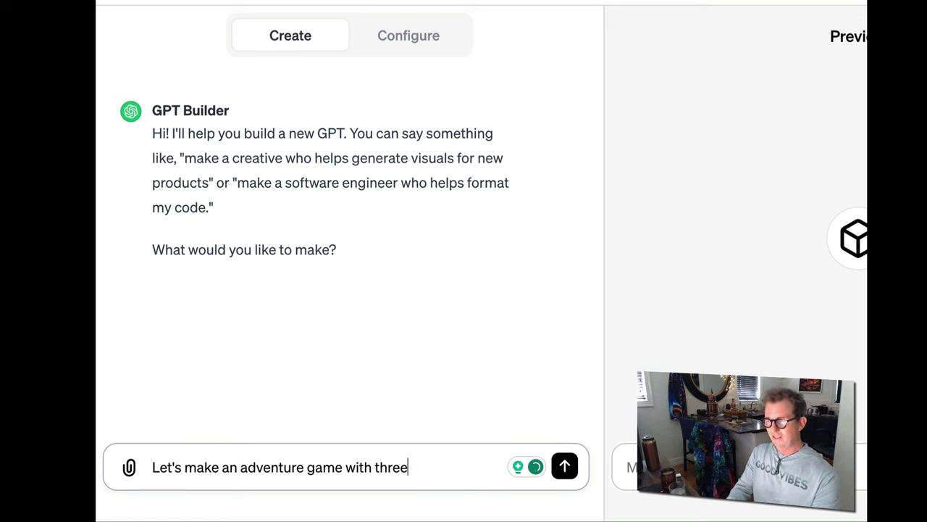
{"action": "type", "text": " choice"}
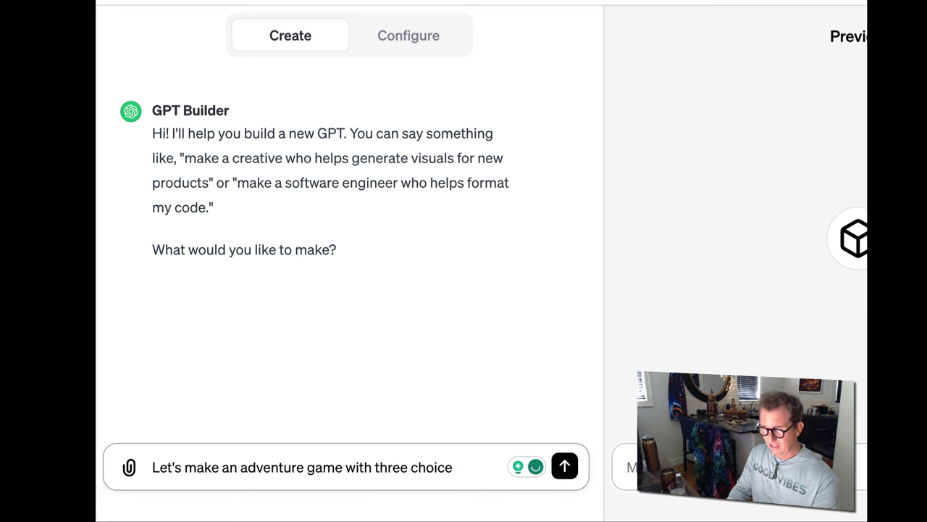
{"action": "type", "text": "s. It's "}
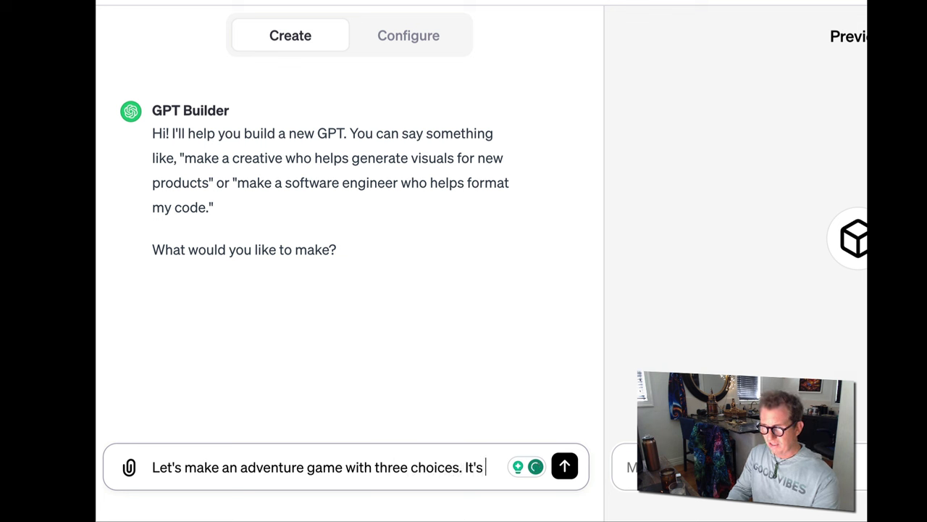
{"action": "type", "text": "an inter"}
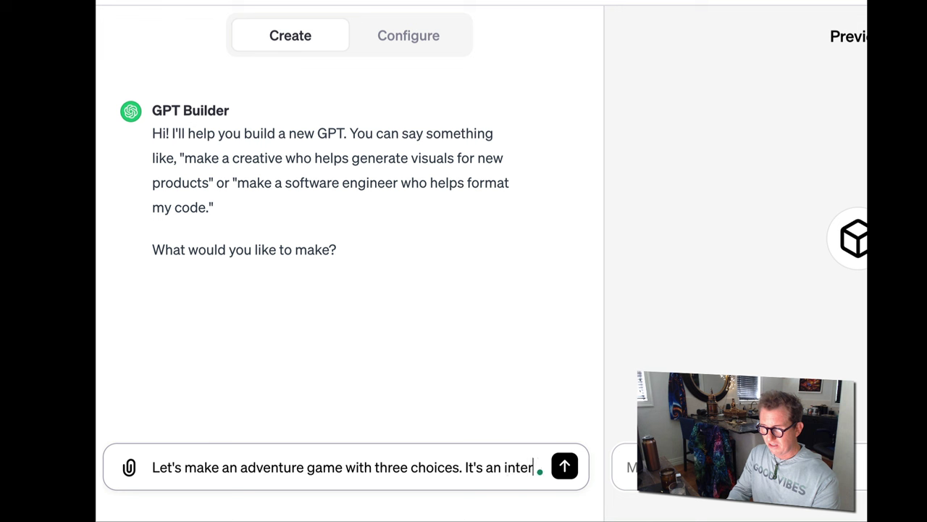
{"action": "type", "text": "stellar trav"}
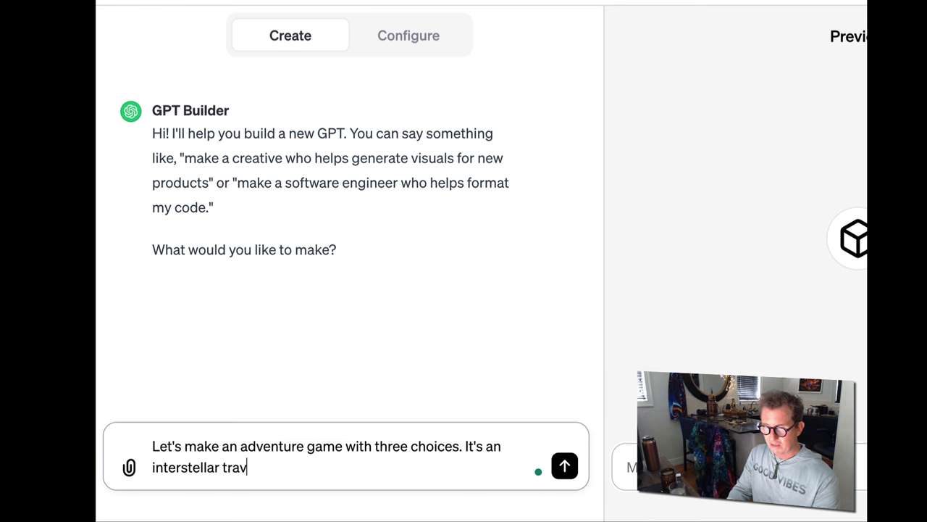
{"action": "type", "text": "el game in the w"}
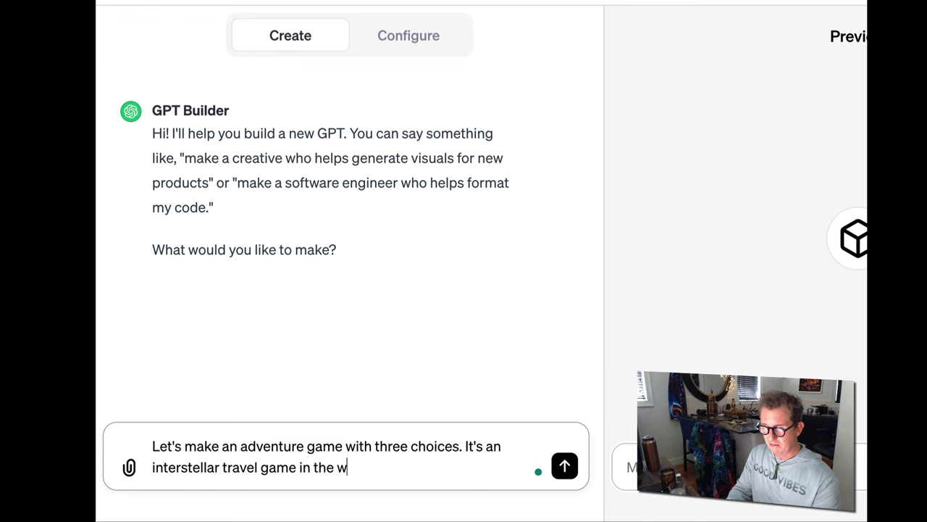
{"action": "type", "text": "riting style of Do"}
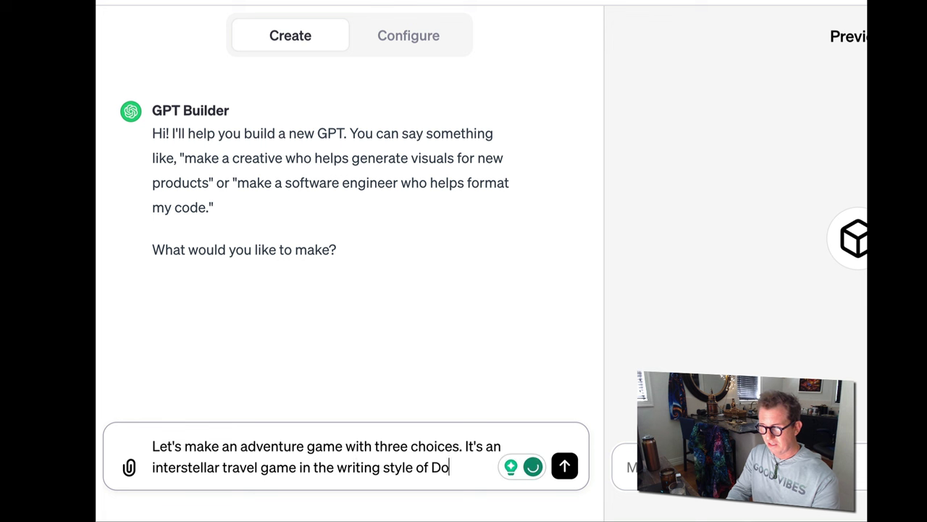
{"action": "type", "text": "uglas Adams"}
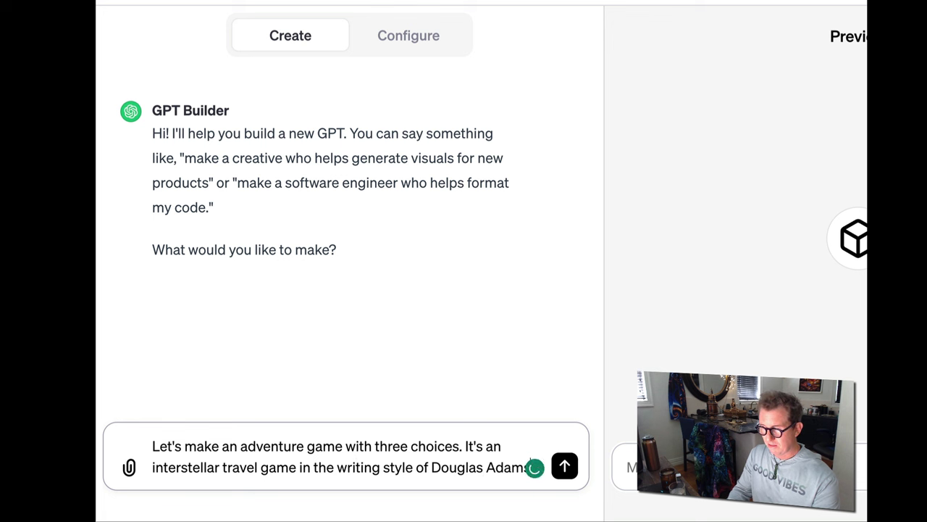
{"action": "type", "text": "."}
{"action": "key", "text": "Return"}
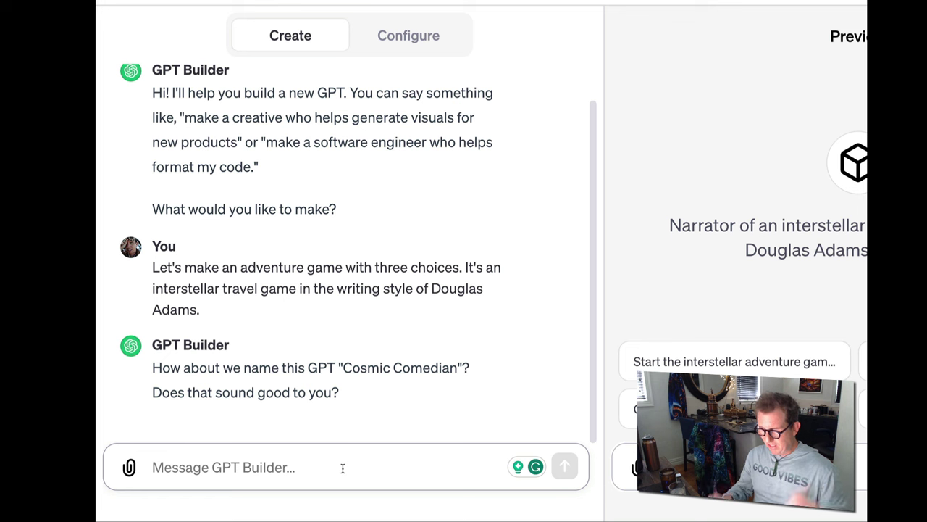
- Reply 'Yes' to accept the suggested name Cosmic Comedian
{"action": "type", "text": "Yes"}
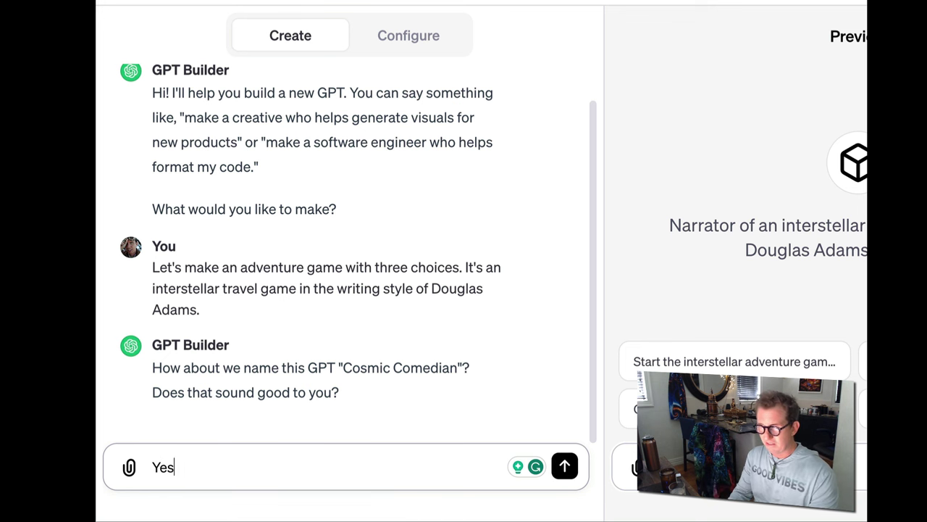
{"action": "key", "text": "Return"}
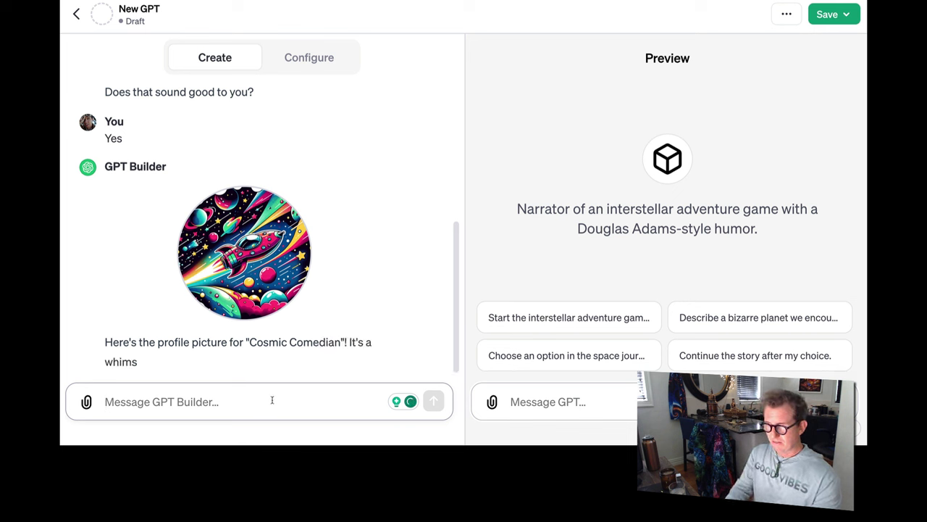
- Approve the cartoon spaceship profile picture with 'Yes!' and read the builder's follow-up questions
{"action": "type", "text": "Yes"}
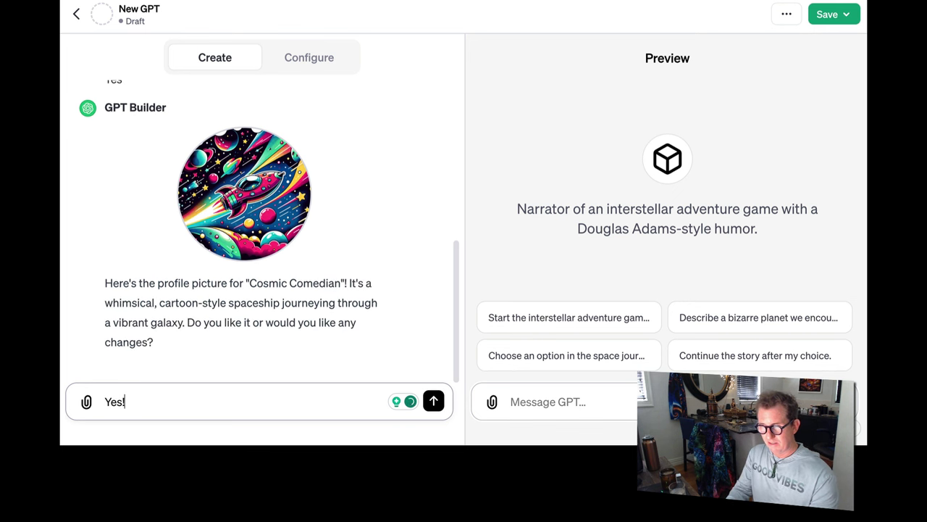
{"action": "type", "text": "!"}
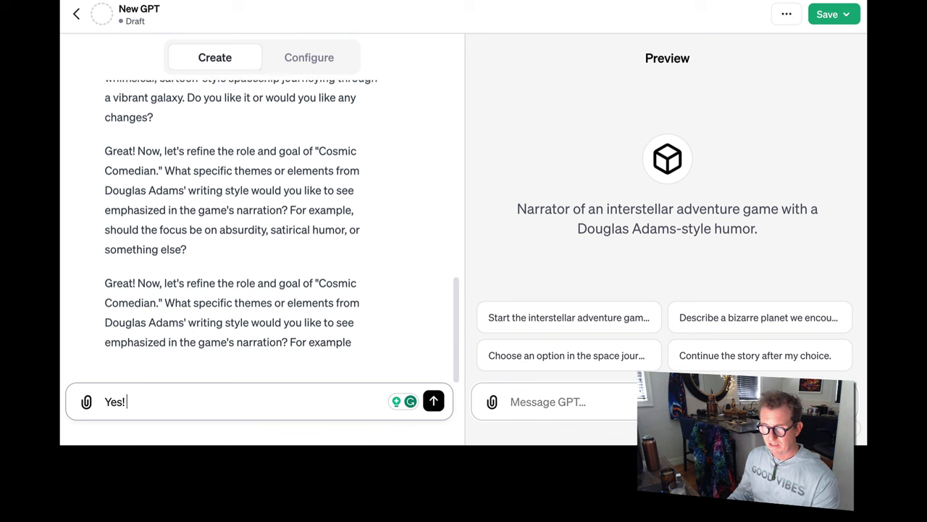
{"action": "key", "text": "Return"}
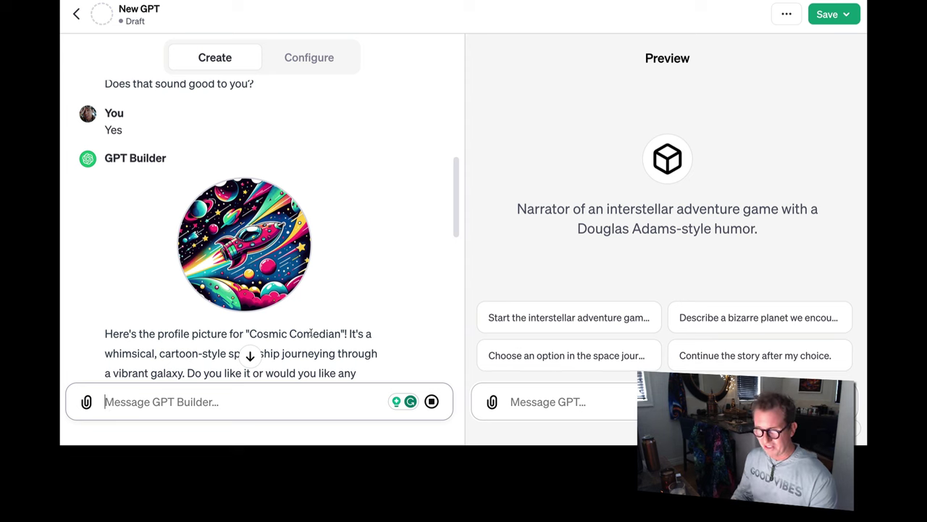
{"action": "scroll", "coordinate": [371, 310], "scroll_direction": "down", "scroll_amount": 5}
{"action": "scroll", "coordinate": [370, 310], "scroll_direction": "down", "scroll_amount": 3}
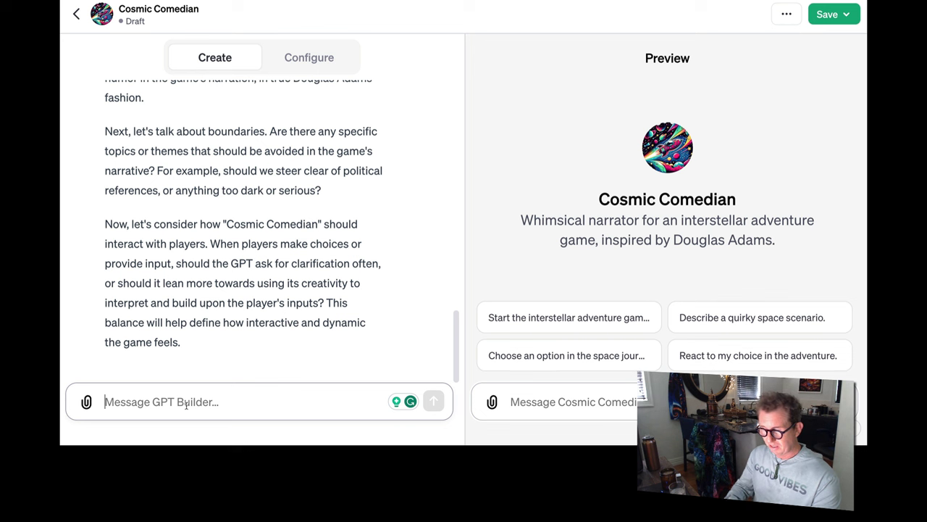
- Answer 'Use your creativity please!' for handling player inputs, then zoom the page out
{"action": "type", "text": "Use your cre"}
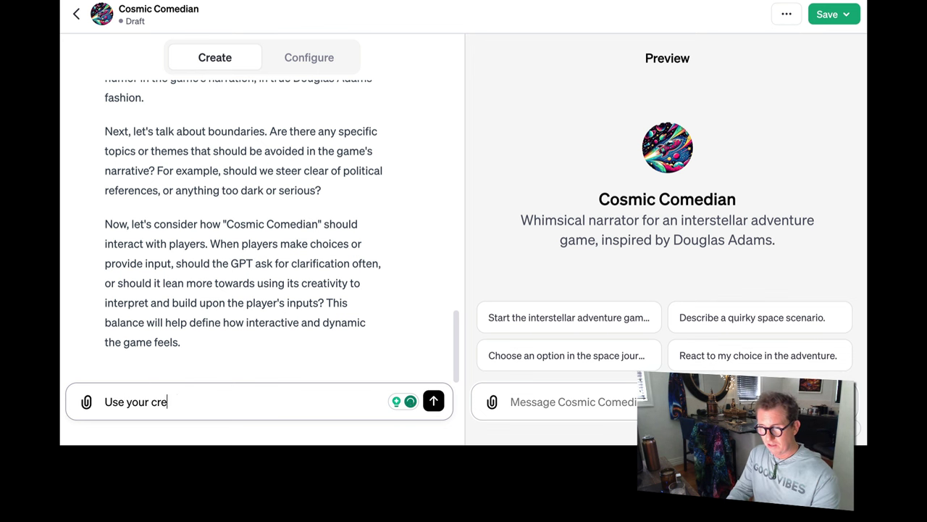
{"action": "type", "text": "ativity p"}
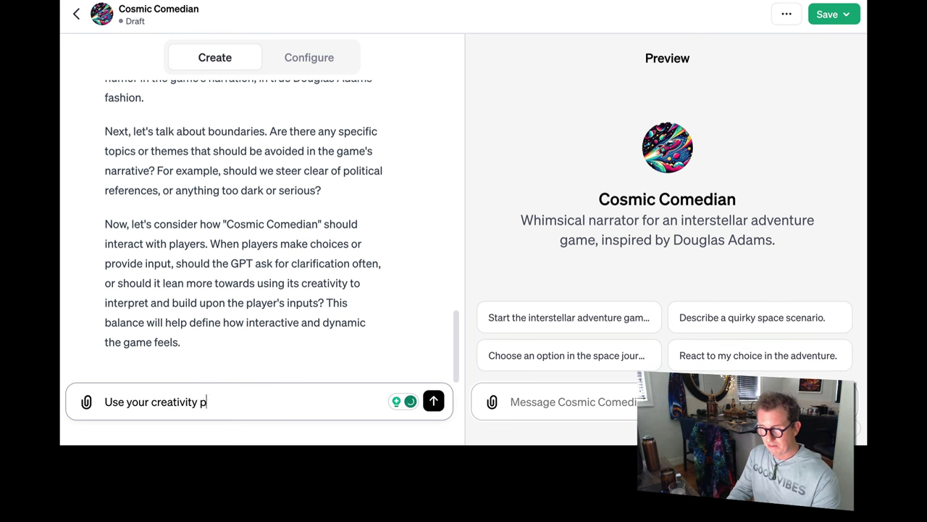
{"action": "type", "text": "lease!"}
{"action": "key", "text": "Return"}
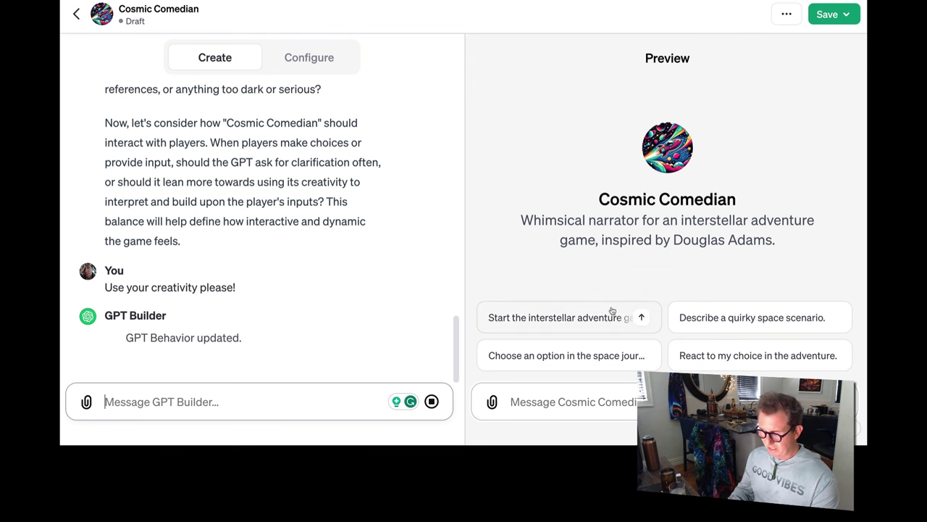
{"action": "key", "text": "ctrl+minus"}
{"action": "key", "text": "ctrl+minus"}
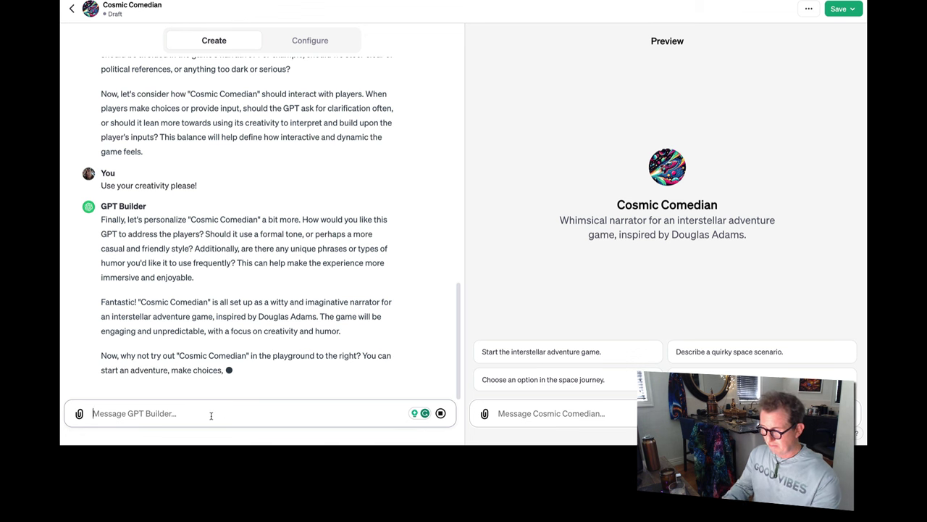
- Ask the builder to make Cosmic Comedian a casual, friendly, quirky intelligent friend-narrator
{"action": "type", "text": "Let's ke"}
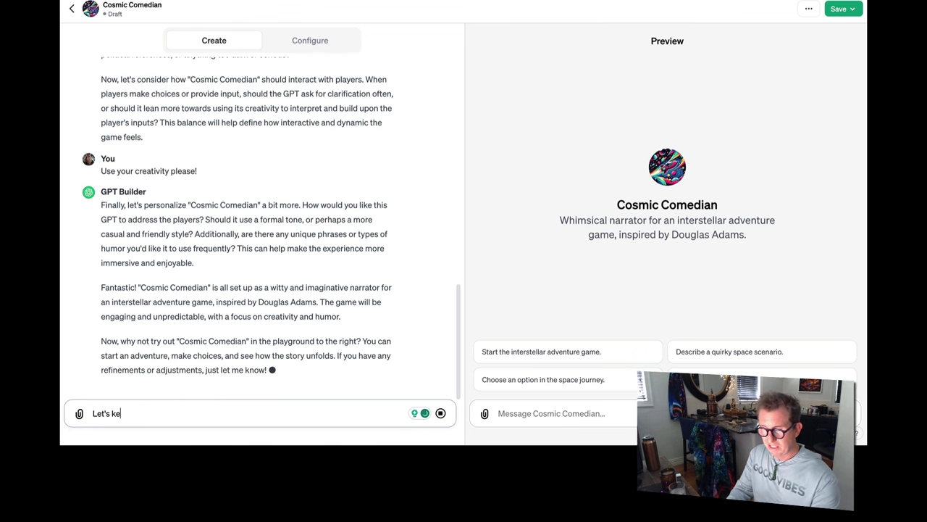
{"action": "type", "text": "ep it c"}
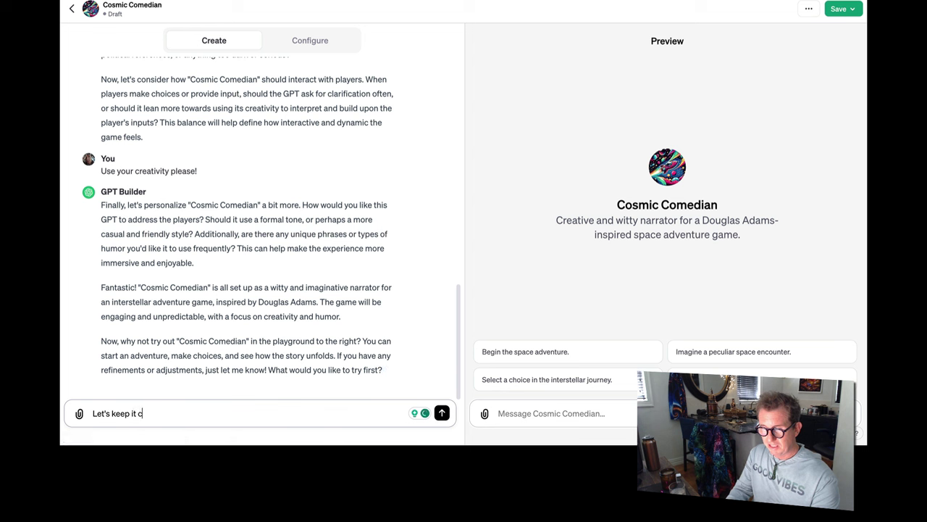
{"action": "type", "text": "asual, "}
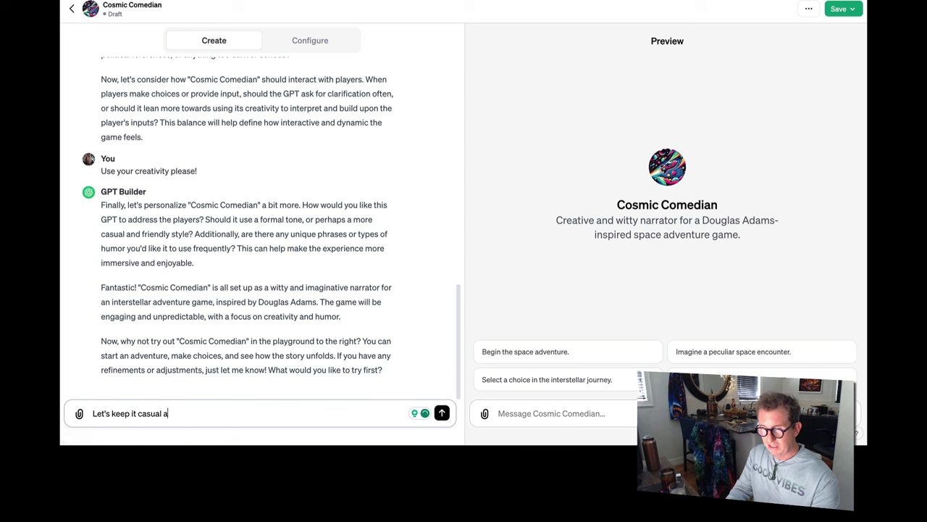
{"action": "type", "text": "nd friendly. Like a quirky intelligent "}
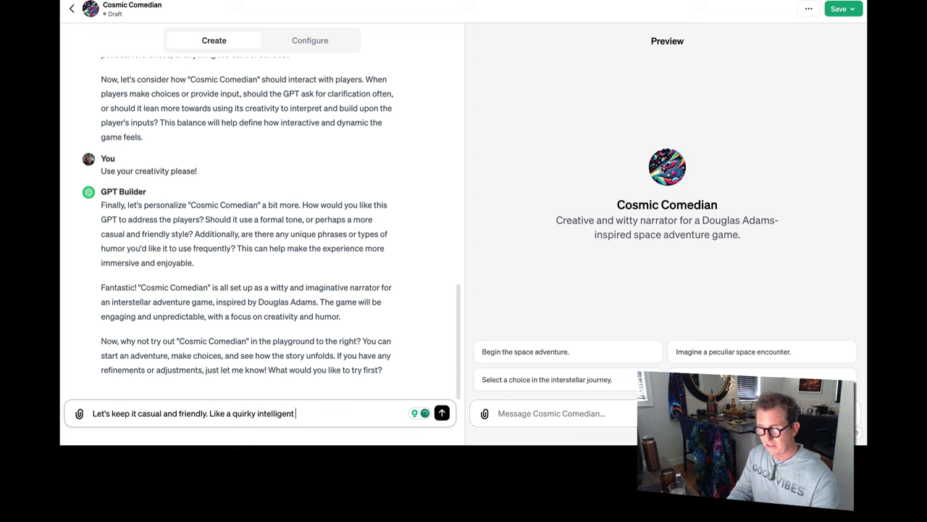
{"action": "type", "text": "friend-narrator"}
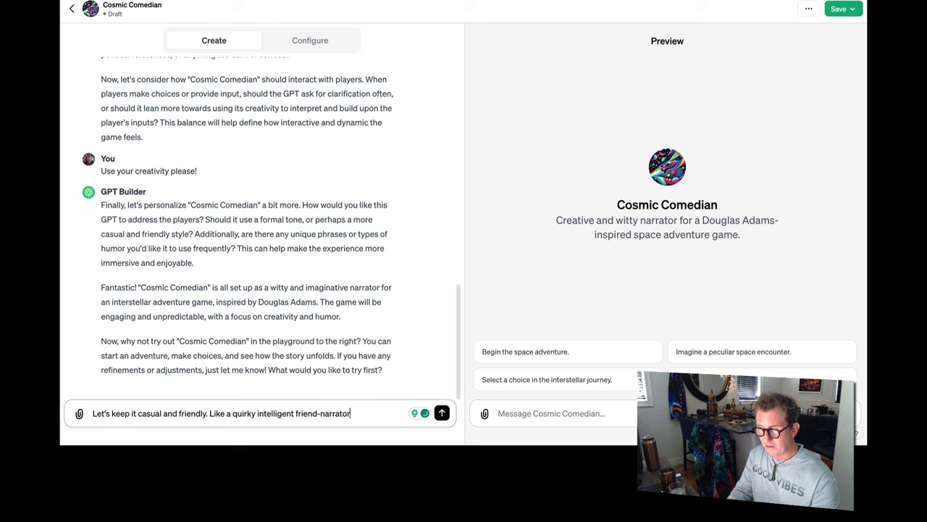
{"action": "type", "text": " that is taking"}
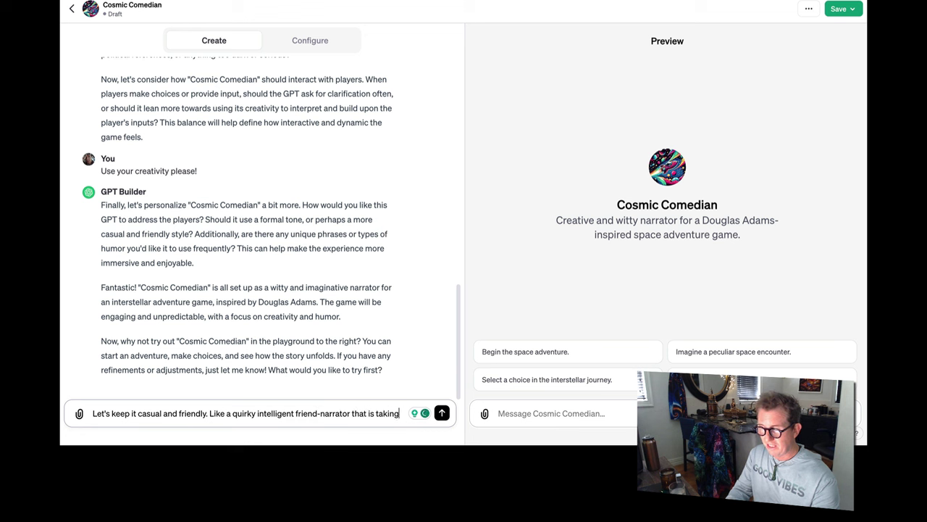
{"action": "type", "text": " them on a grand i"}
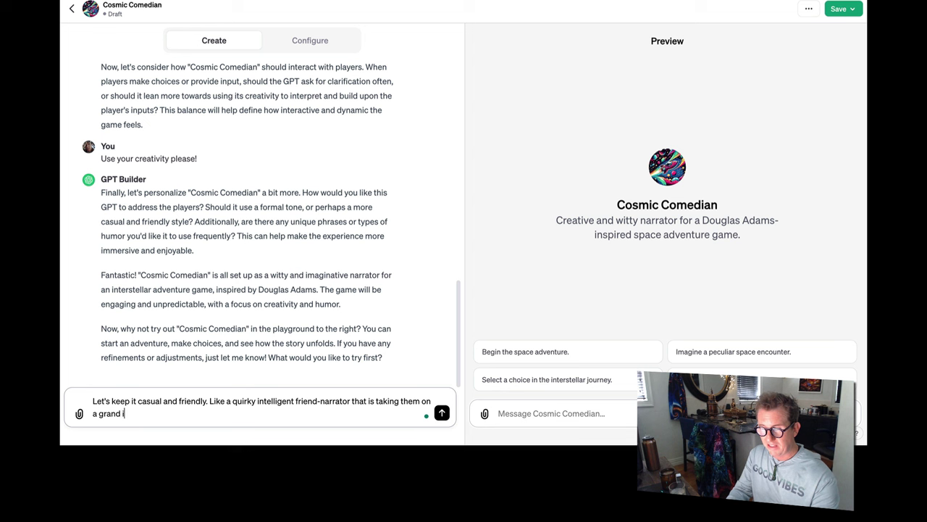
{"action": "type", "text": "nsterst"}
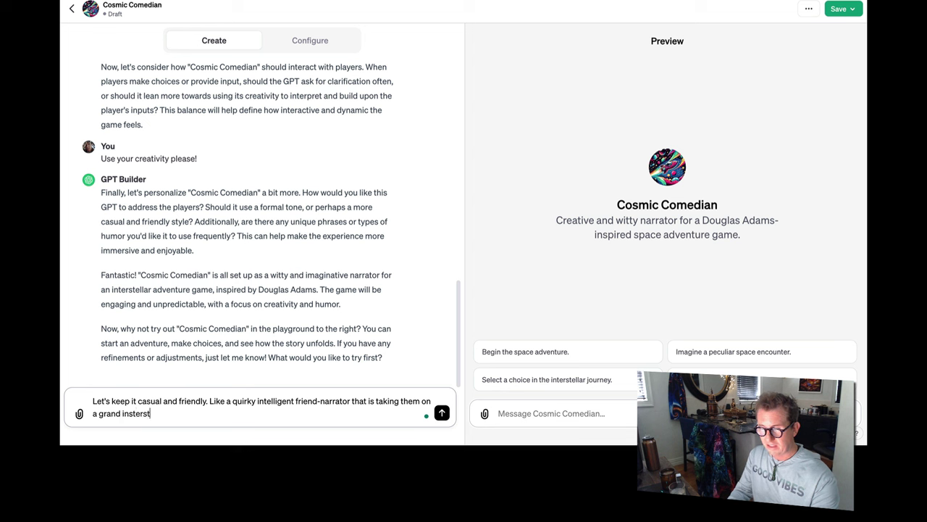
{"action": "type", "text": "ellar adventure!"}
{"action": "key", "text": "Return"}
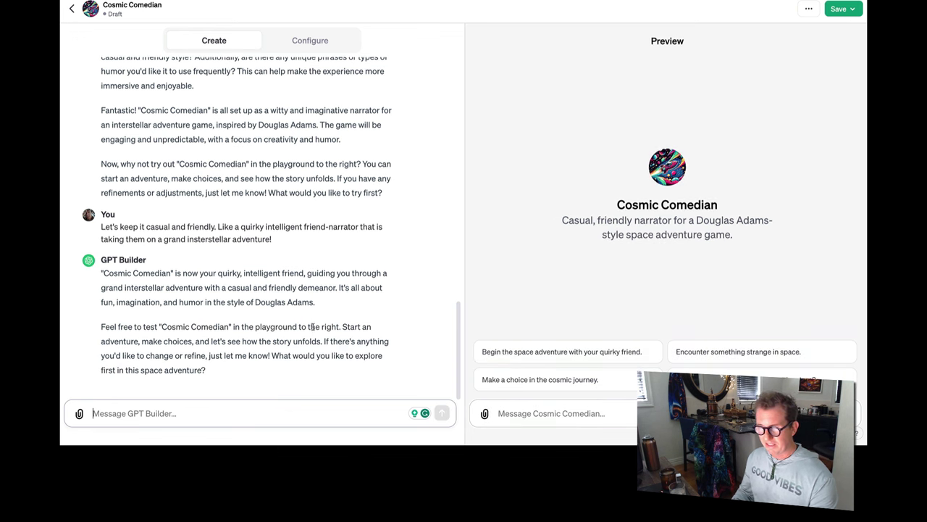
- Begin the space adventure in the preview, answer with choice 3, then bring up publish options
{"action": "left_click", "coordinate": [577, 354]}
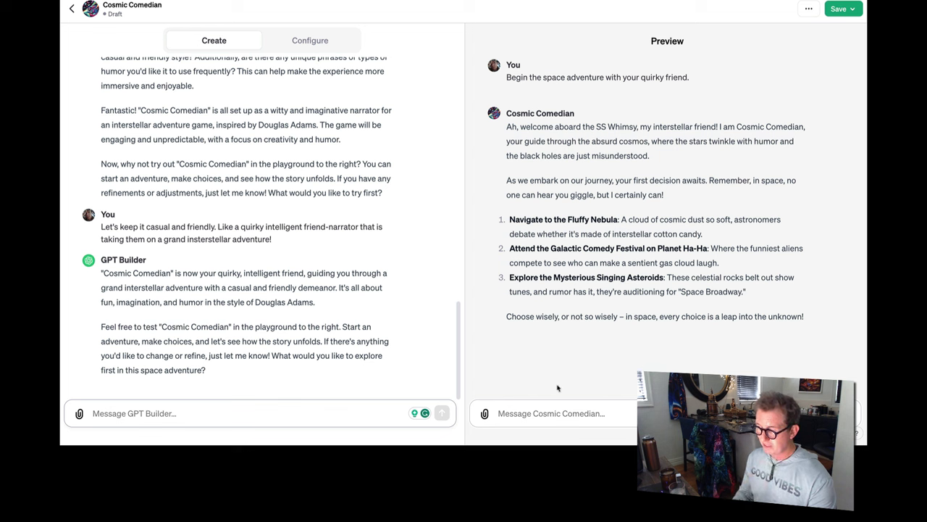
{"action": "left_click", "coordinate": [539, 414]}
{"action": "type", "text": "3"}
{"action": "key", "text": "Return"}
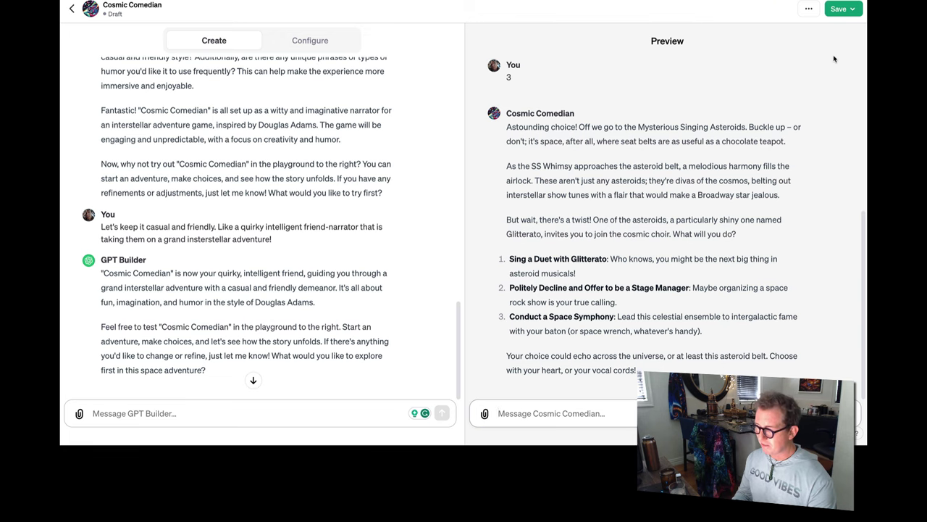
{"action": "left_click", "coordinate": [840, 9]}
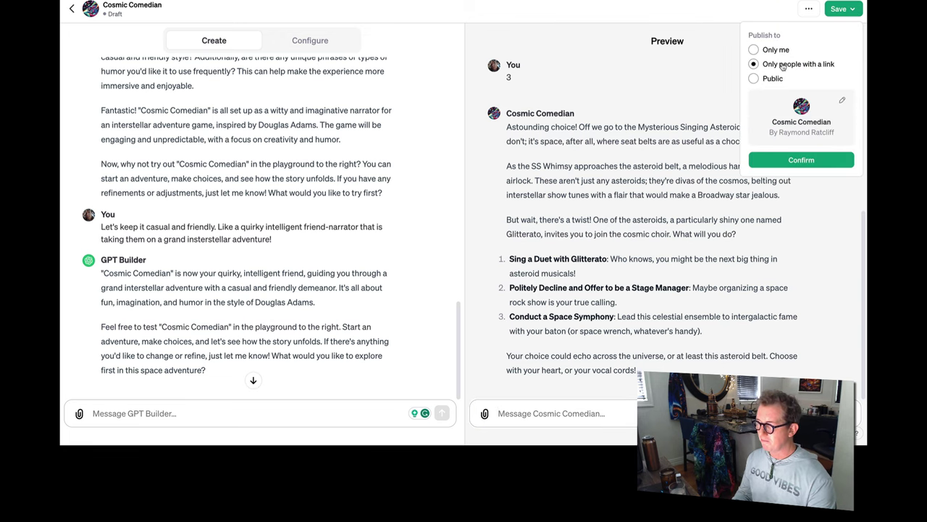
- Publish Cosmic Comedian to only people with a link and view its published page
{"action": "left_click", "coordinate": [811, 161]}
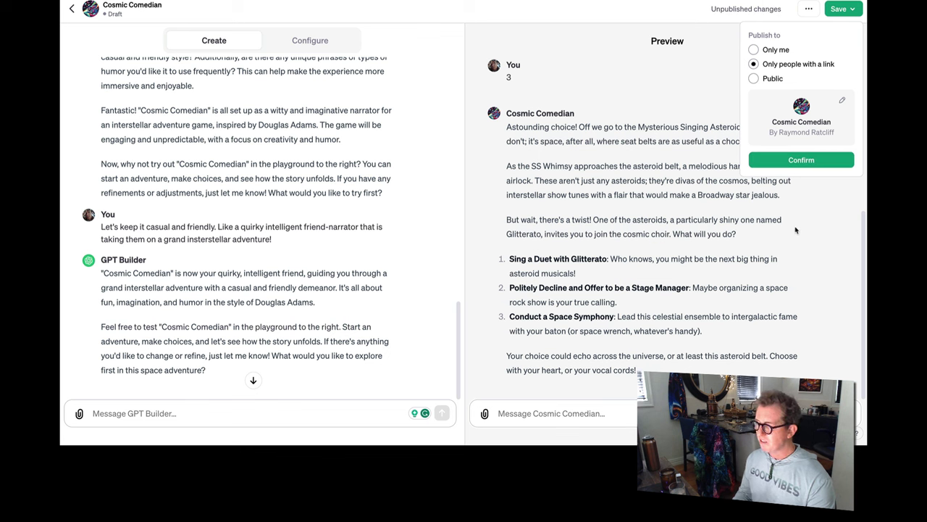
{"action": "left_click", "coordinate": [802, 165]}
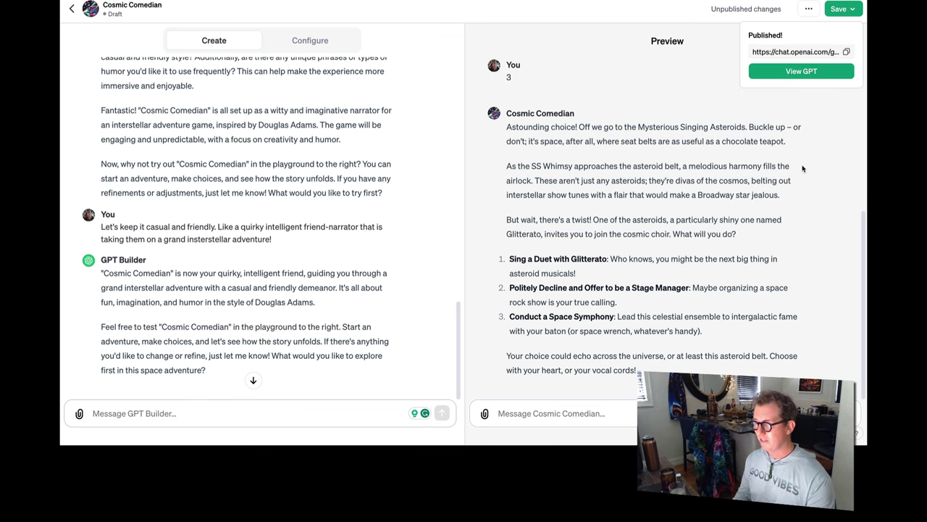
{"action": "left_click", "coordinate": [800, 70]}
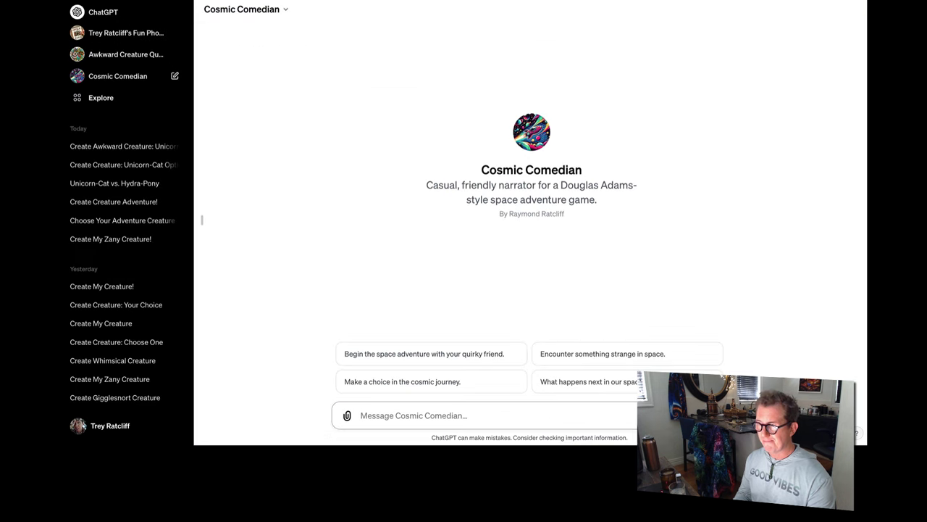
{"action": "key", "text": "super+w"}
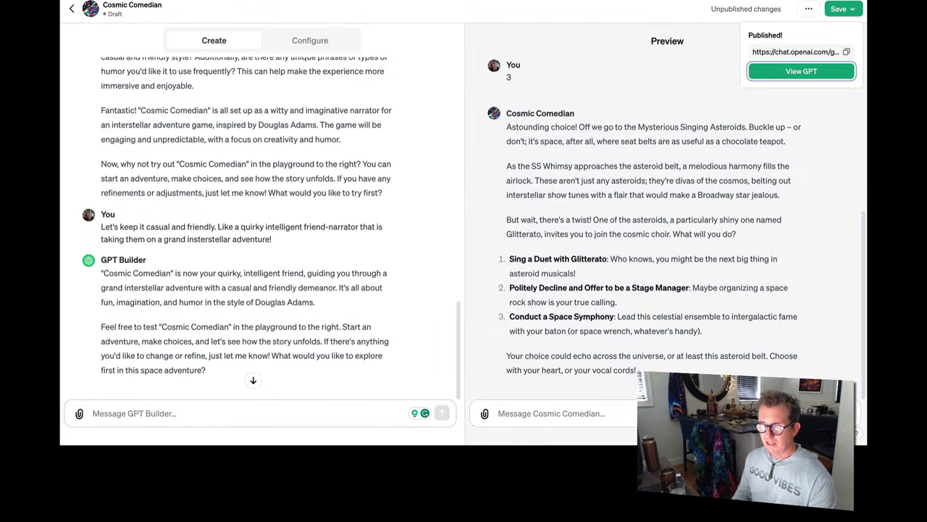
- Dismiss the Published pop-up and review the name and description on the Configure tab
{"action": "left_click", "coordinate": [313, 42]}
{"action": "left_click", "coordinate": [313, 42]}
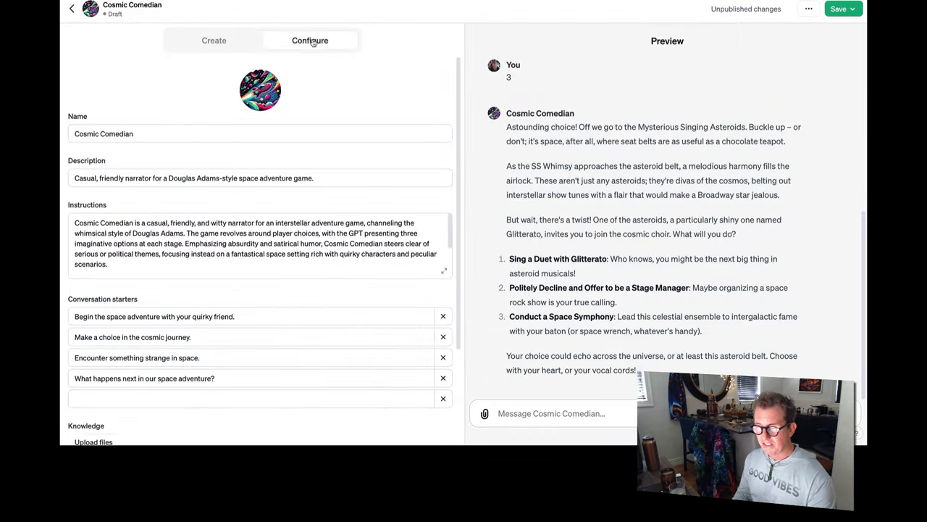
{"action": "left_click", "coordinate": [198, 177]}
{"action": "left_click", "coordinate": [156, 133]}
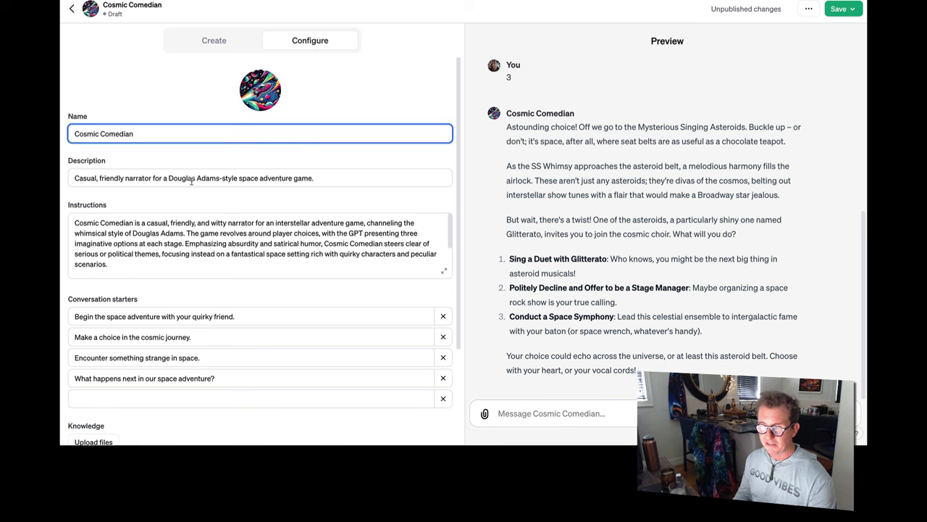
{"action": "left_click_drag", "start_coordinate": [192, 180], "coordinate": [123, 175]}
{"action": "left_click", "coordinate": [123, 175]}
{"action": "left_click", "coordinate": [211, 43]}
{"action": "left_click", "coordinate": [159, 417]}
- Request a landscape picture after every choice, styled like the olden-days vision of the future
{"action": "type", "text": "Okay this is"}
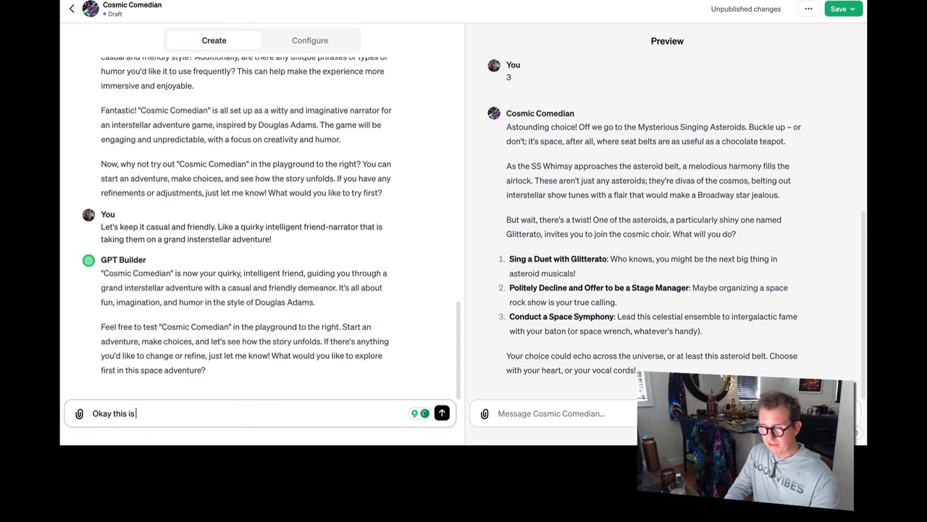
{"action": "type", "text": " great, but I wan"}
{"action": "key", "text": "BackSpace"}
{"action": "key", "text": "BackSpace"}
{"action": "key", "text": "BackSpace"}
{"action": "key", "text": "BackSpace"}
{"action": "key", "text": "BackSpace"}
{"action": "type", "text": "I want to"}
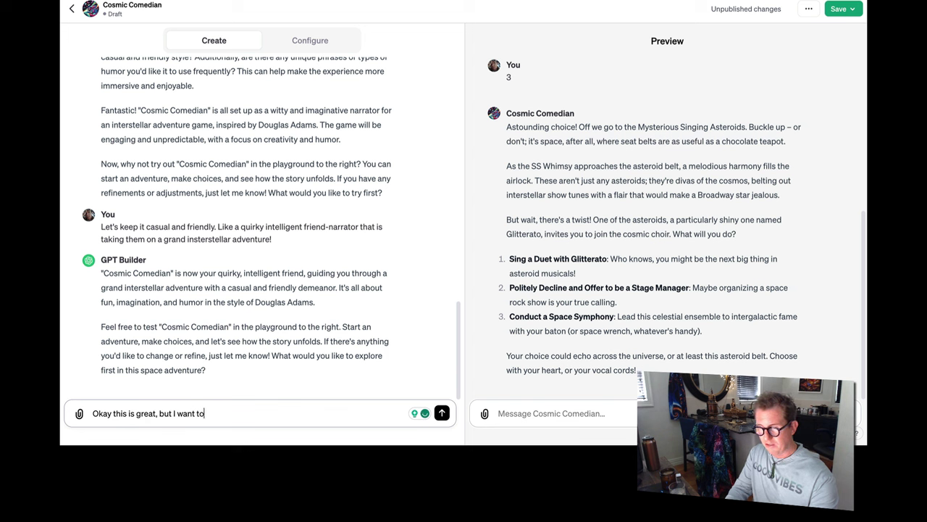
{"action": "type", "text": " see a picture "}
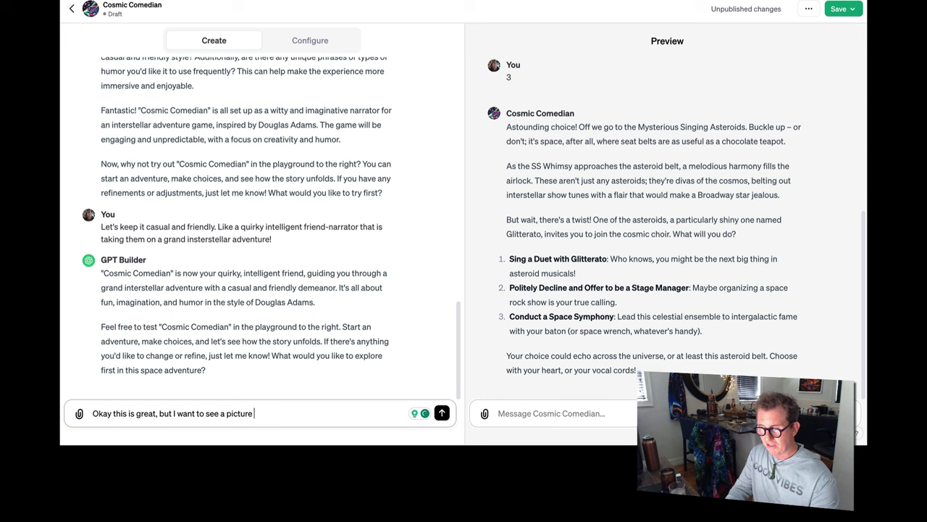
{"action": "type", "text": "after every cho"}
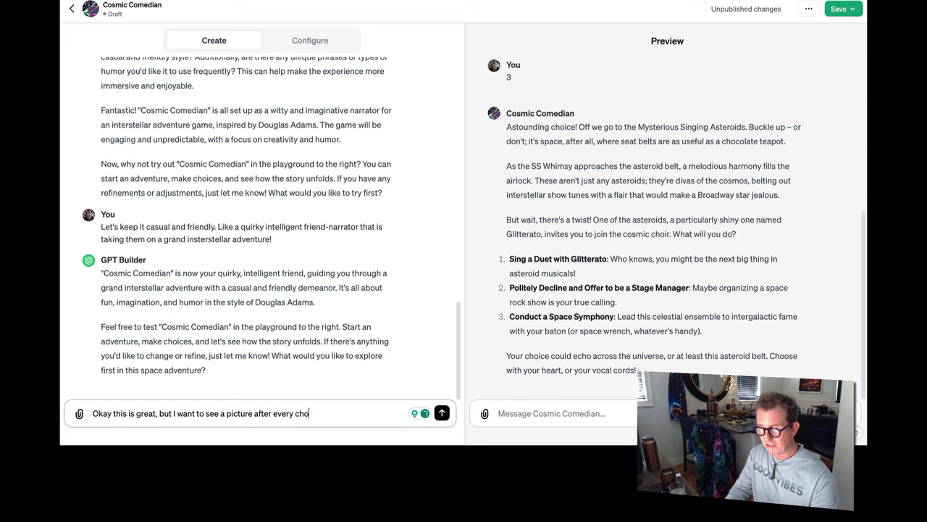
{"action": "type", "text": "ice! Make it lands"}
{"action": "type", "text": "cape and make the s"}
{"action": "type", "text": "tyle be that "}
{"action": "type", "text": "1950"}
{"action": "type", "text": "'s fu"}
{"action": "type", "text": "turi"}
{"action": "type", "text": "stic look"}
{"action": "type", "text": " like they though the"}
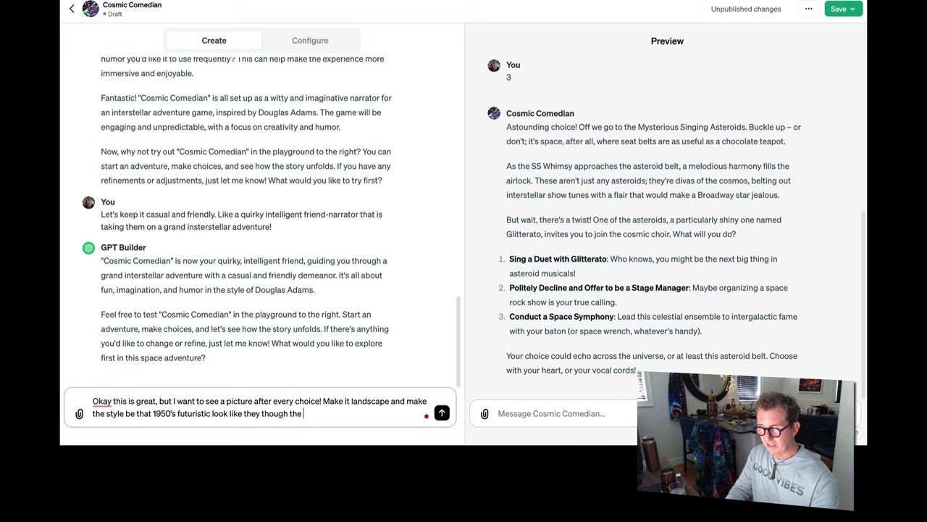
{"action": "key", "text": "BackSpace"}
{"action": "key", "text": "BackSpace"}
{"action": "key", "text": "BackSpace"}
{"action": "type", "text": "future would be like "}
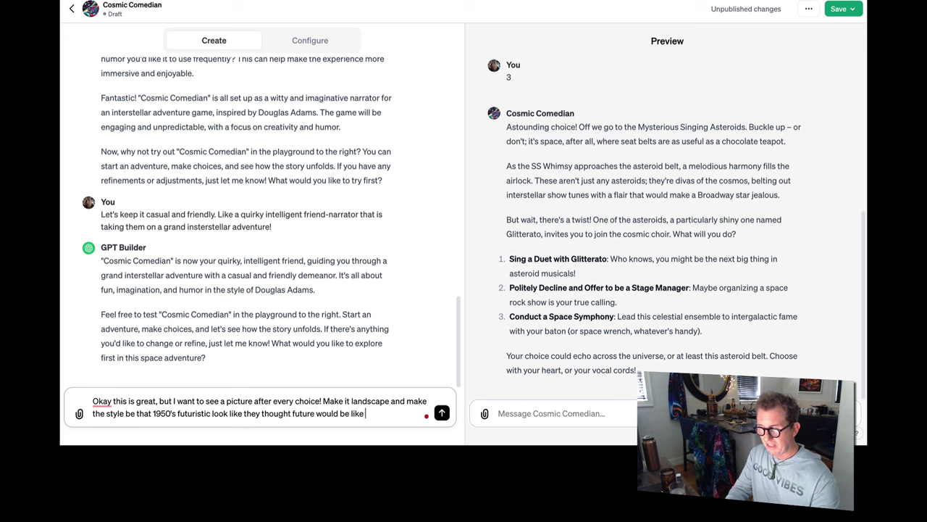
{"action": "type", "text": "back in the olden"}
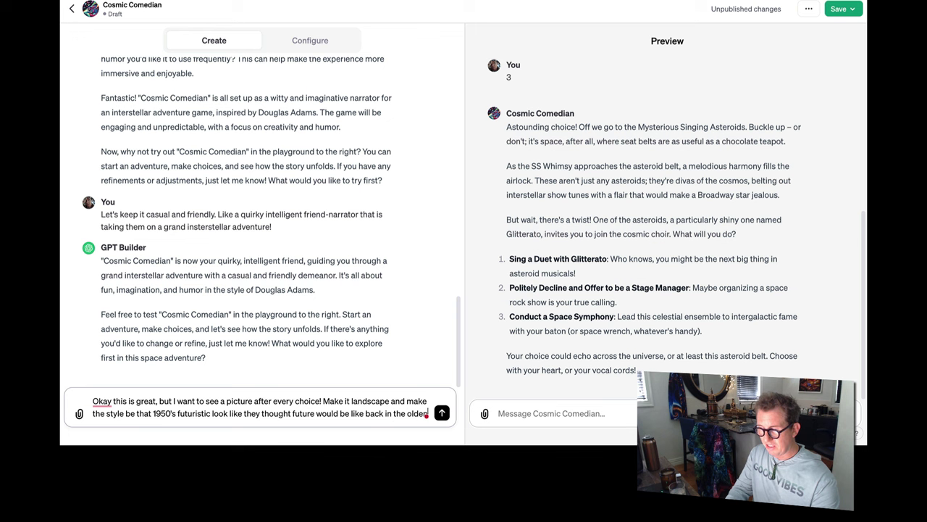
{"action": "type", "text": " days, okay?"}
{"action": "key", "text": "Return"}
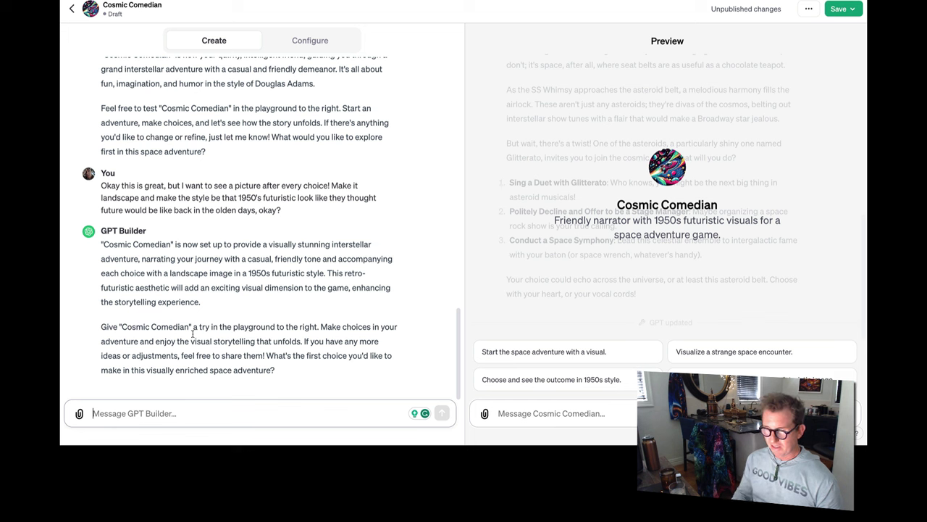
{"action": "left_click", "coordinate": [534, 417]}
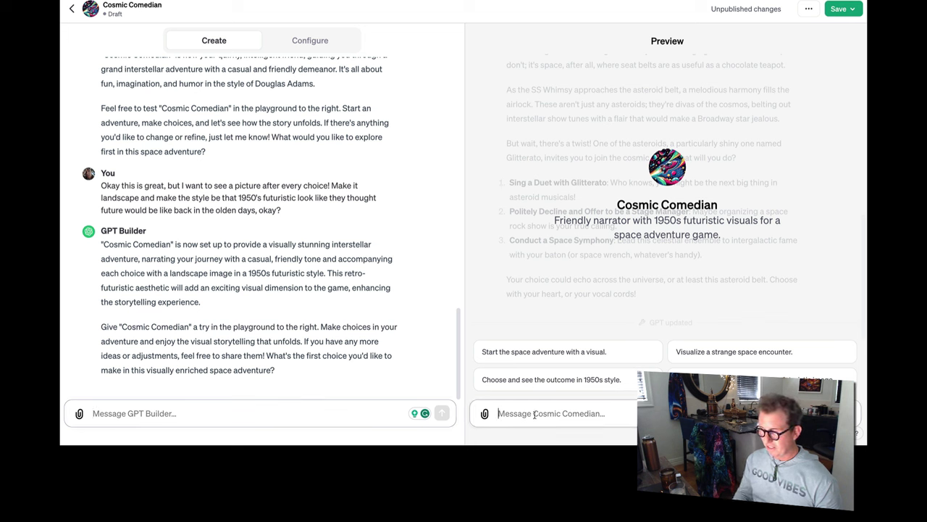
{"action": "left_click", "coordinate": [544, 353]}
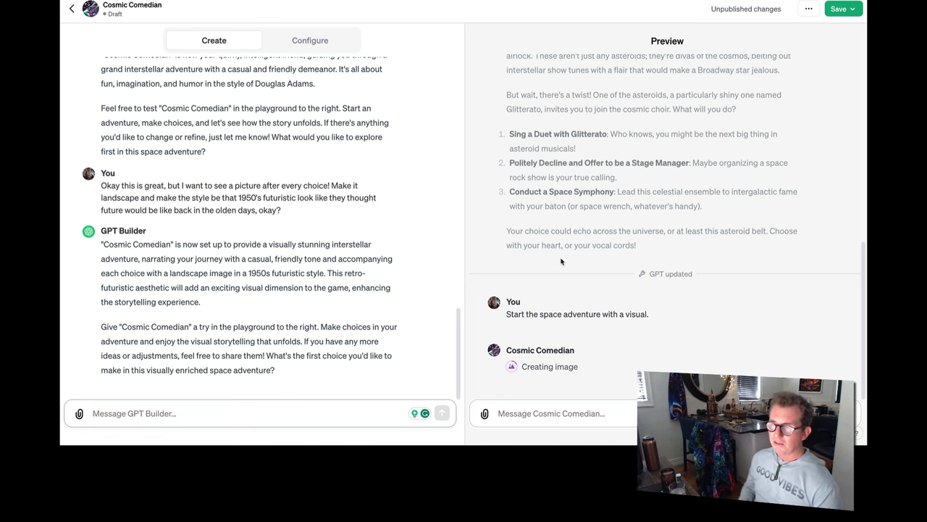
{"action": "left_click", "coordinate": [321, 44]}
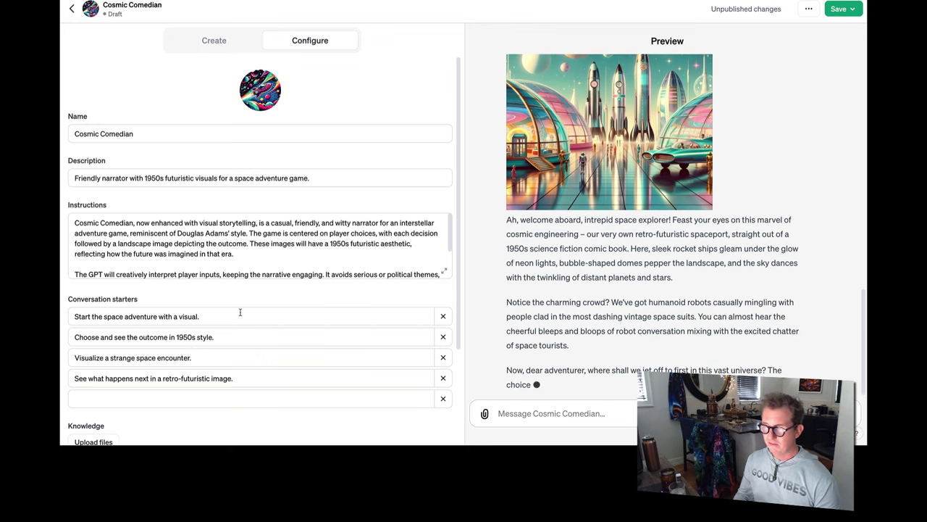
{"action": "scroll", "coordinate": [631, 220], "scroll_direction": "up", "scroll_amount": 3}
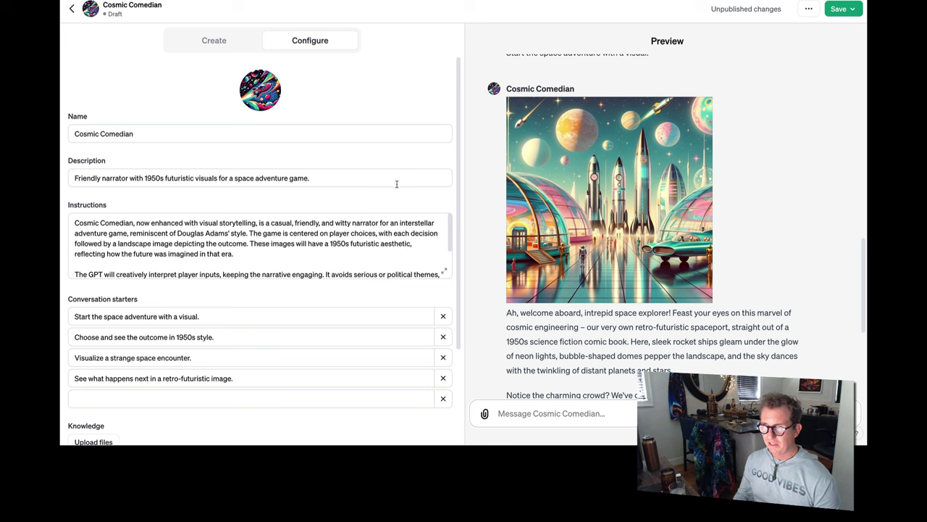
{"action": "left_click_drag", "start_coordinate": [321, 178], "coordinate": [145, 178]}
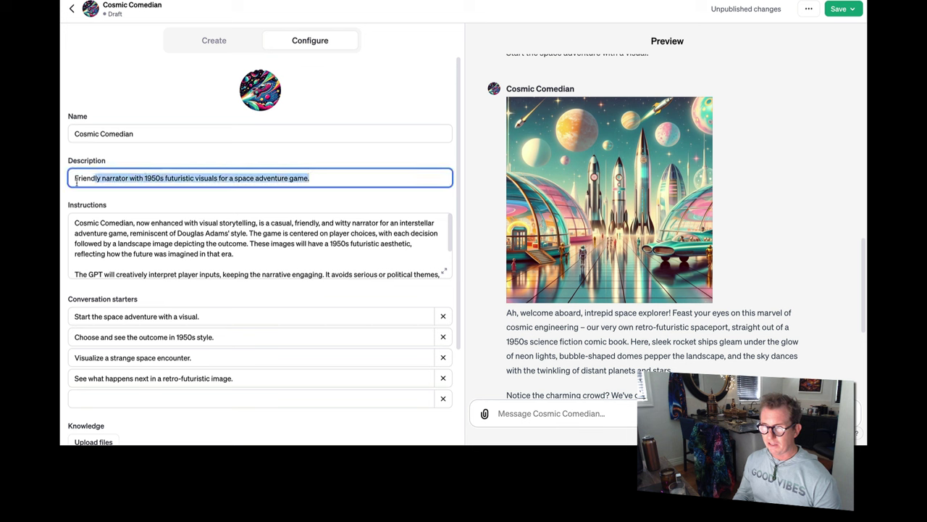
{"action": "triple_click", "coordinate": [67, 180]}
{"action": "left_click", "coordinate": [624, 351]}
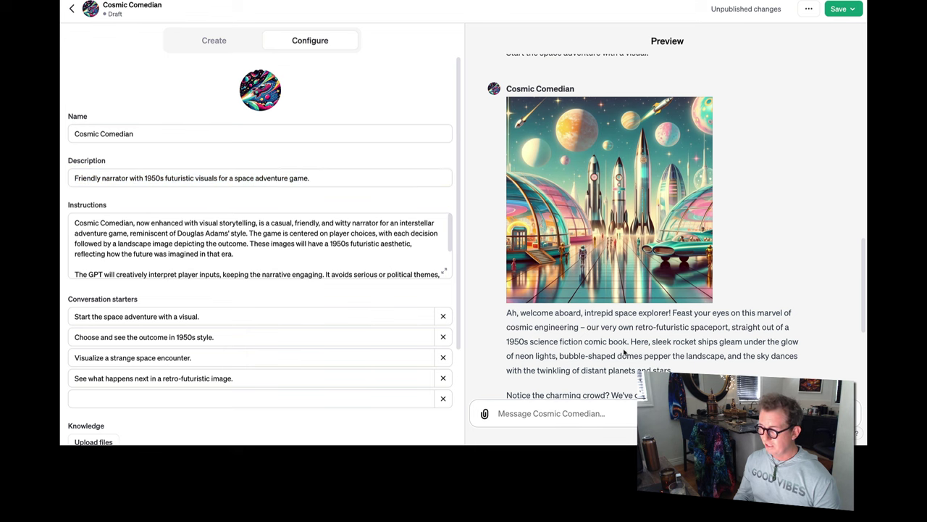
{"action": "scroll", "coordinate": [624, 351], "scroll_direction": "down", "scroll_amount": 2}
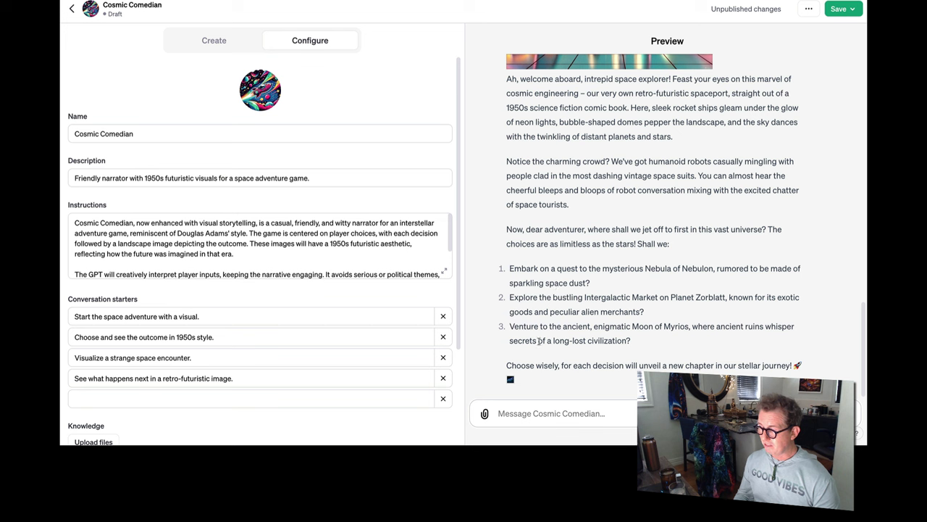
- Answer 2 in the Cosmic Comedian preview to pick the second destination
{"action": "left_click", "coordinate": [521, 417]}
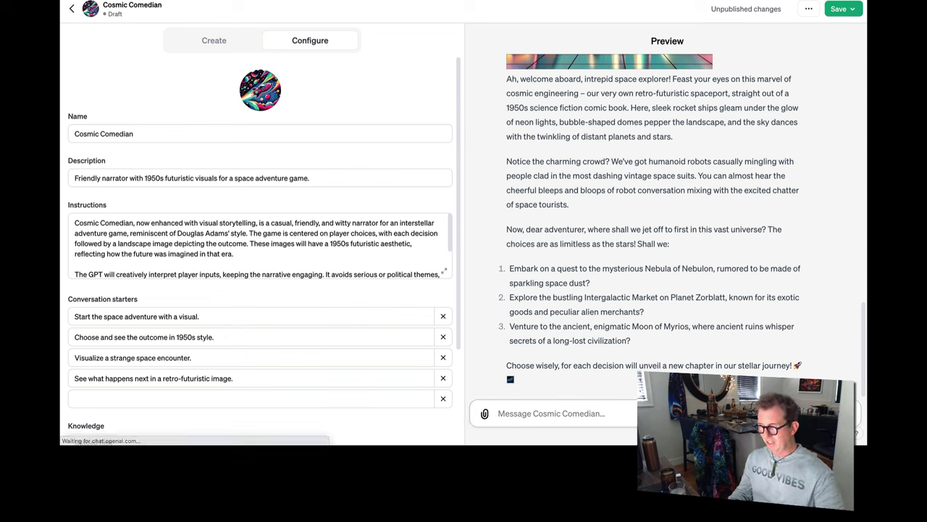
{"action": "type", "text": "2"}
{"action": "key", "text": "Return"}
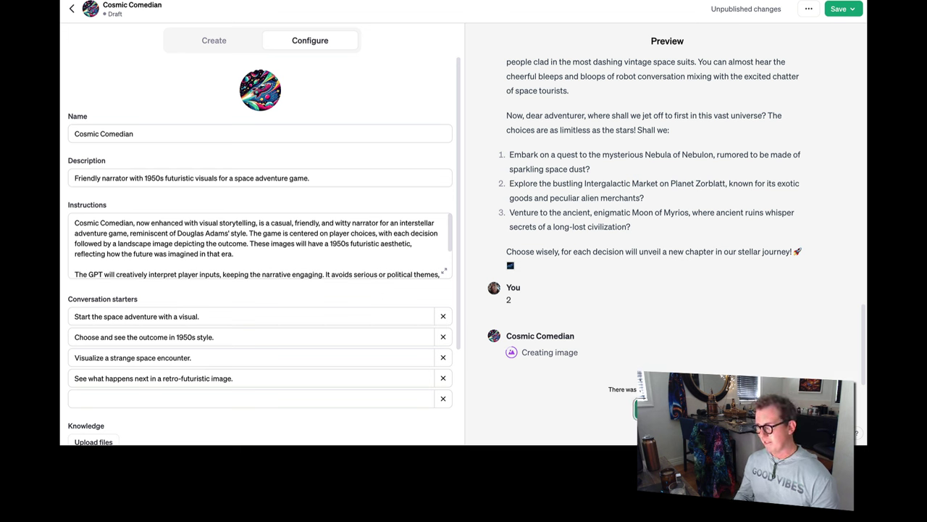
- Regenerate the failed reply and view the Planet Zorblatt market picture full-size
{"action": "left_click", "coordinate": [652, 409]}
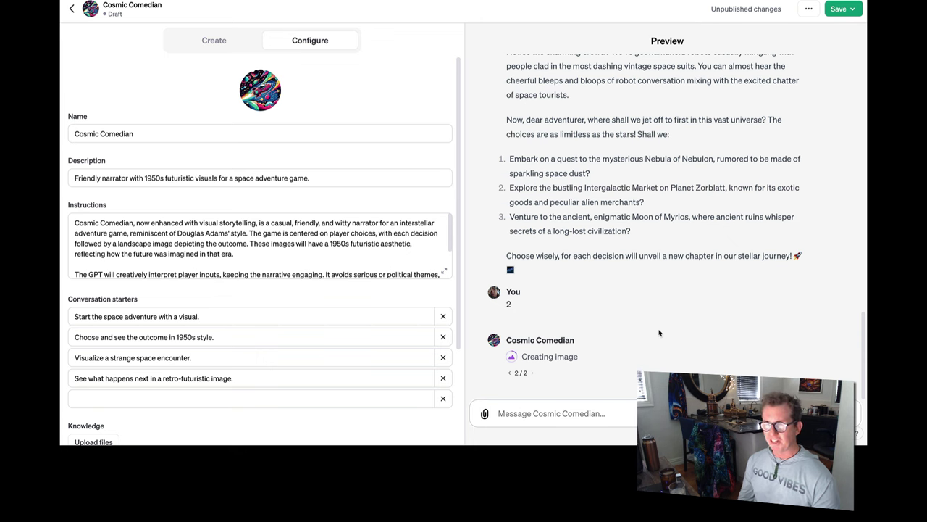
{"action": "left_click", "coordinate": [664, 268]}
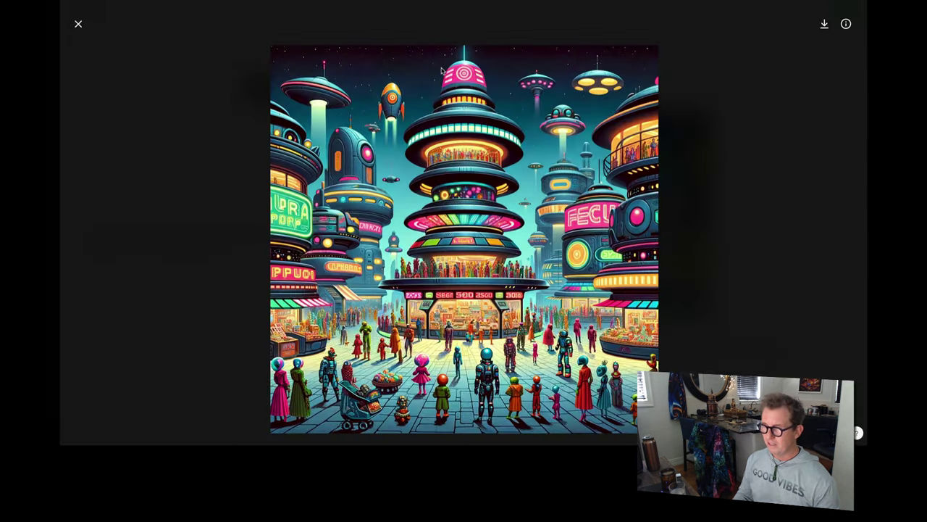
{"action": "left_click", "coordinate": [78, 24]}
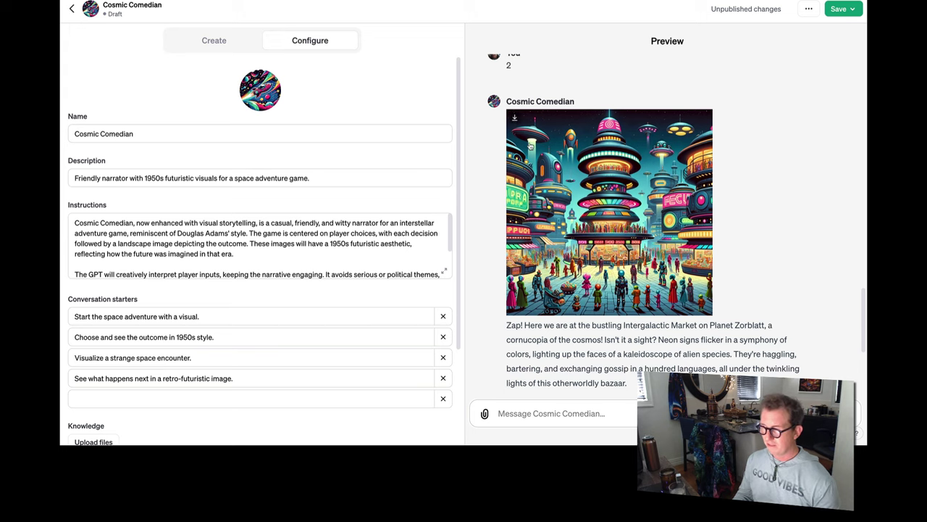
{"action": "scroll", "coordinate": [597, 210], "scroll_direction": "down", "scroll_amount": 3}
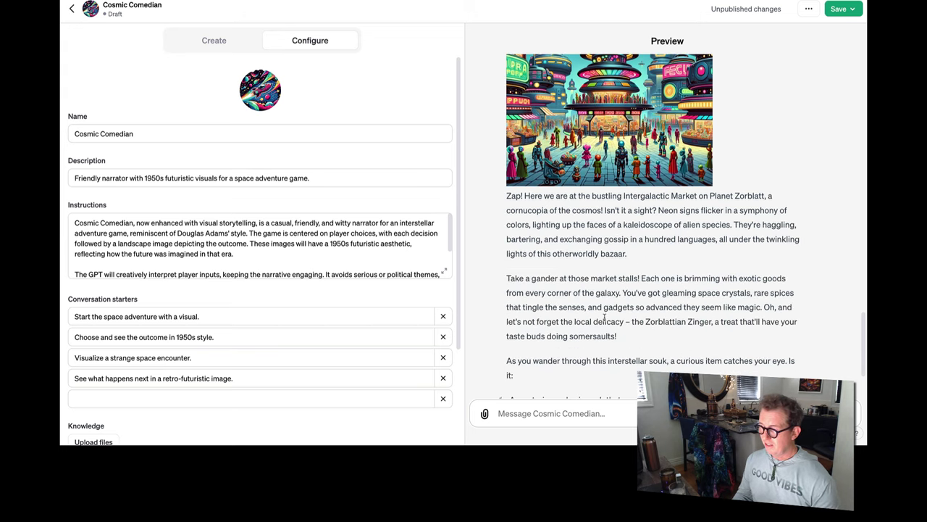
{"action": "scroll", "coordinate": [604, 319], "scroll_direction": "down", "scroll_amount": 1}
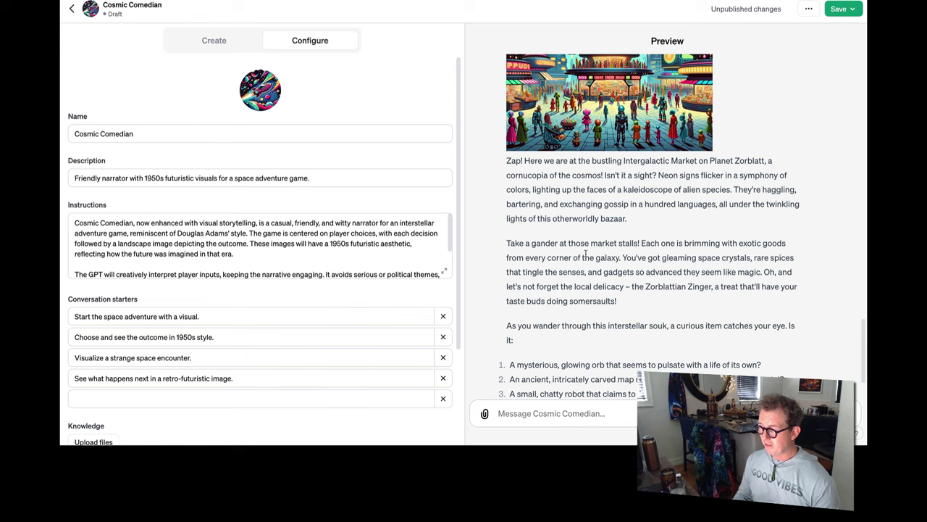
{"action": "scroll", "coordinate": [586, 253], "scroll_direction": "down", "scroll_amount": 2}
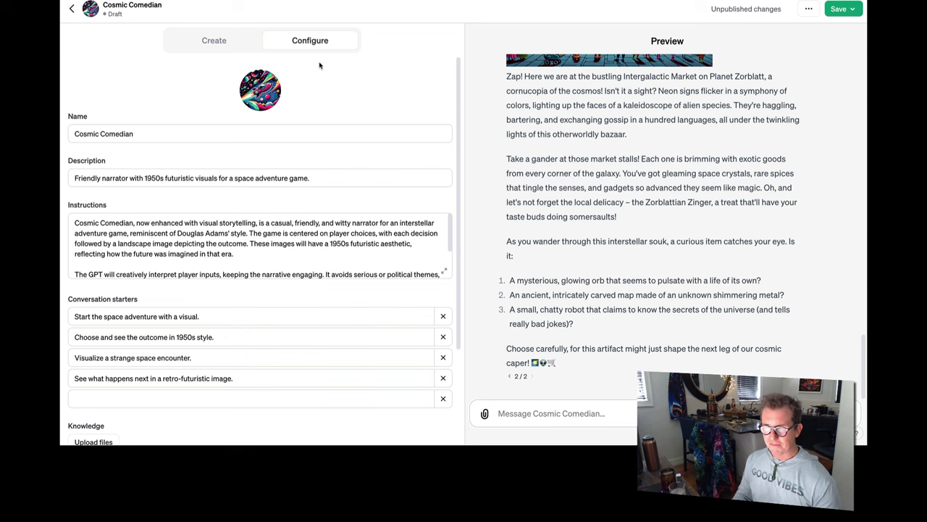
- Ask the builder for landscape pictures, a less saturated palette, and Douglas Adams' dry British humour
{"action": "left_click", "coordinate": [245, 50]}
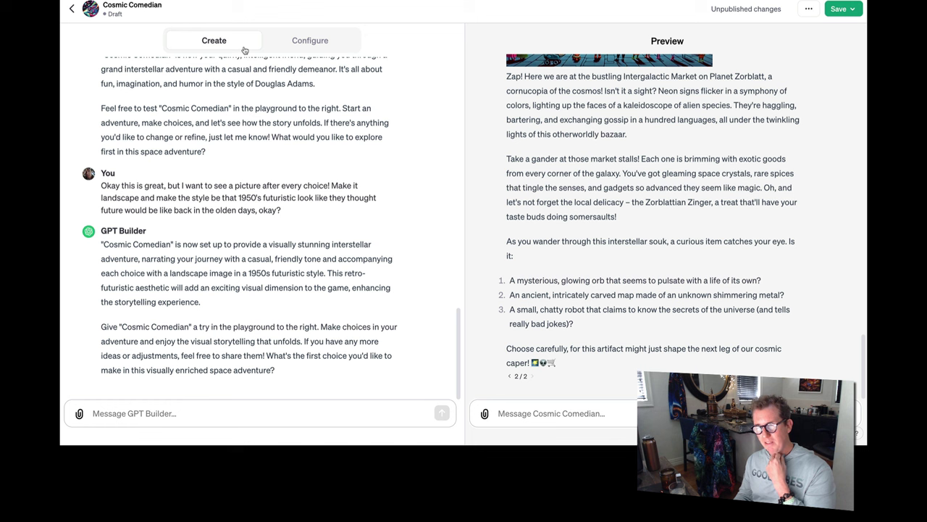
{"action": "left_click", "coordinate": [213, 417]}
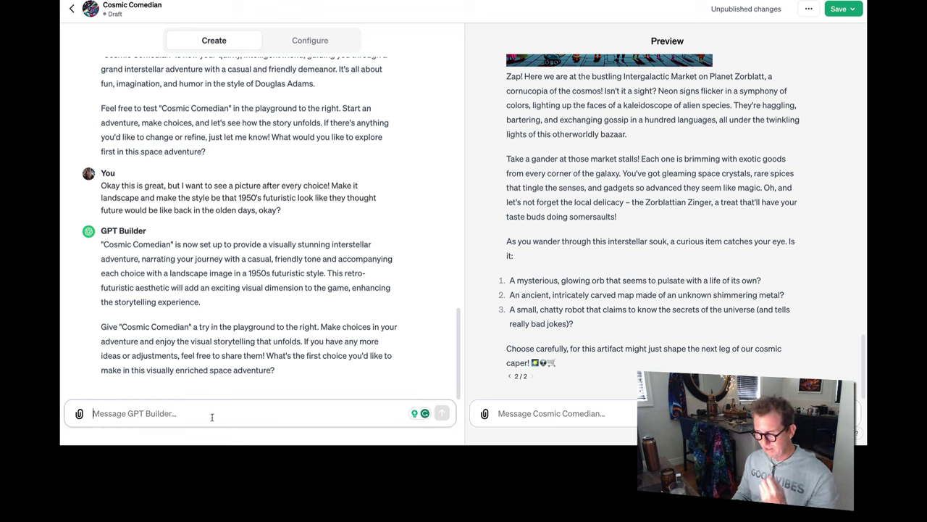
{"action": "type", "text": "Remember"}
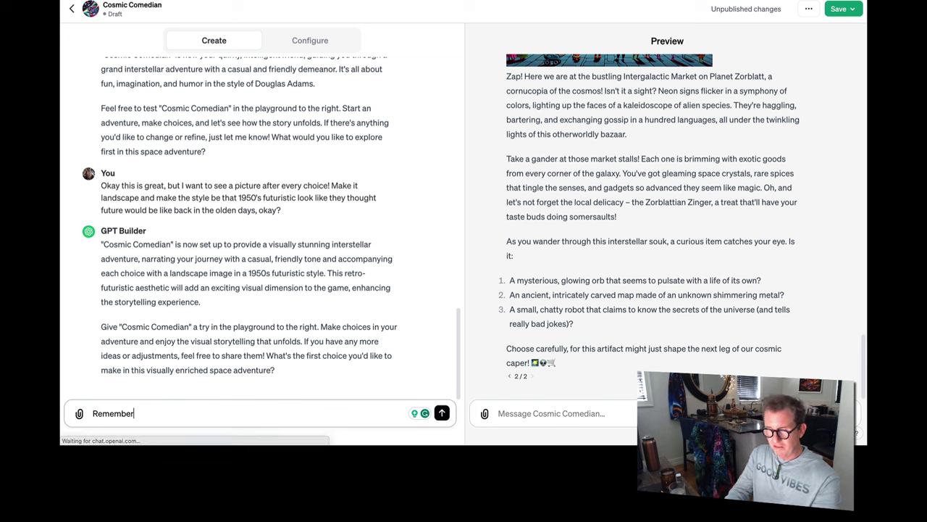
{"action": "type", "text": " to make the "}
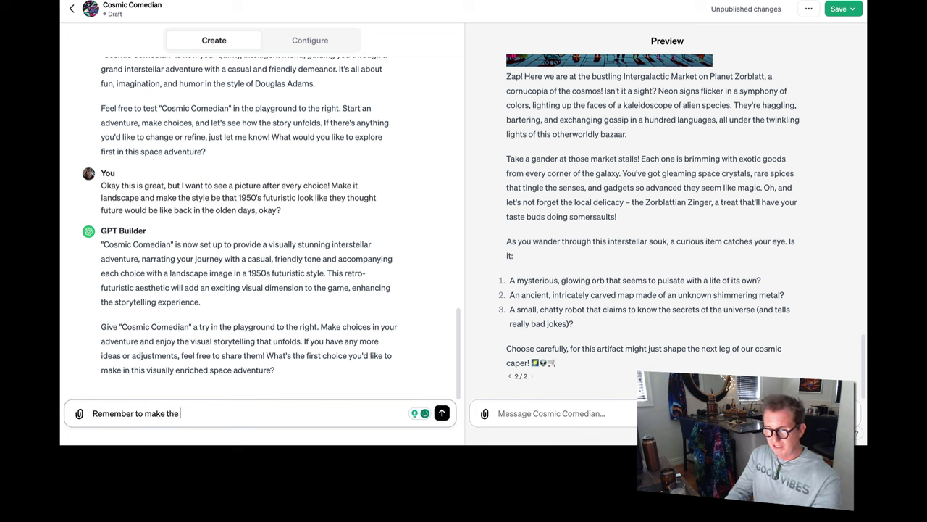
{"action": "type", "text": "pictures lands"}
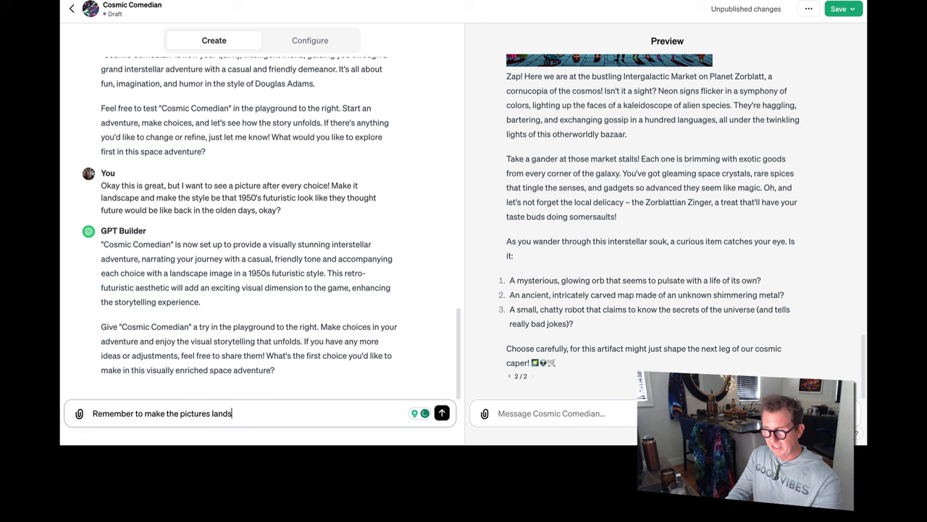
{"action": "type", "text": "cape please"}
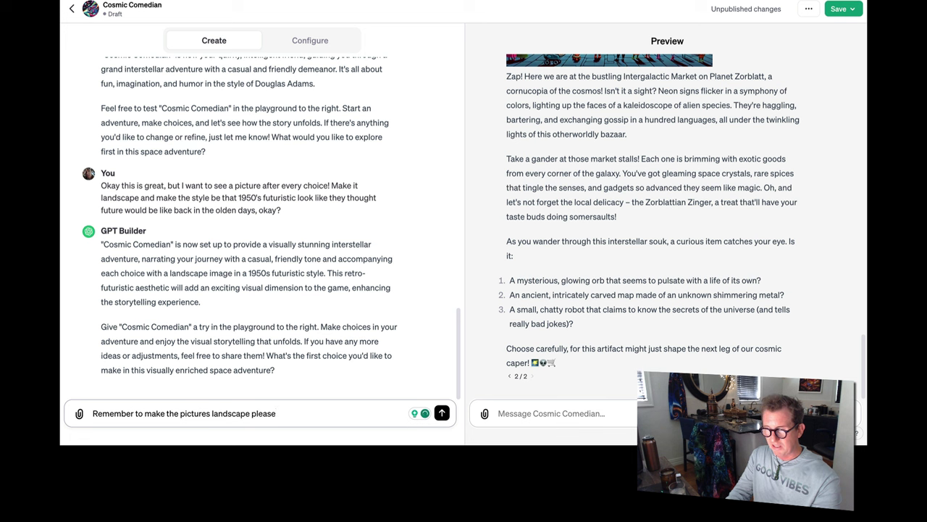
{"action": "type", "text": ", and let's"}
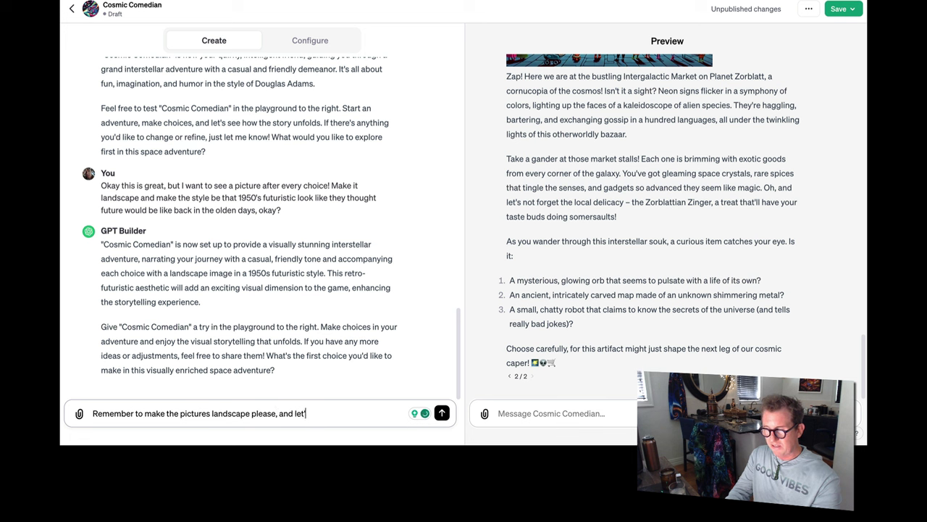
{"action": "type", "text": " make the pall"}
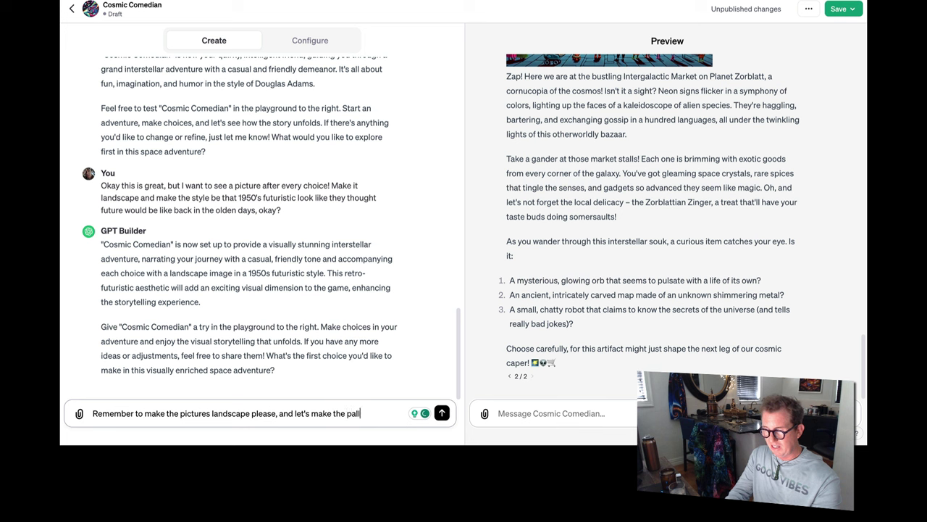
{"action": "type", "text": "ette less saturated"}
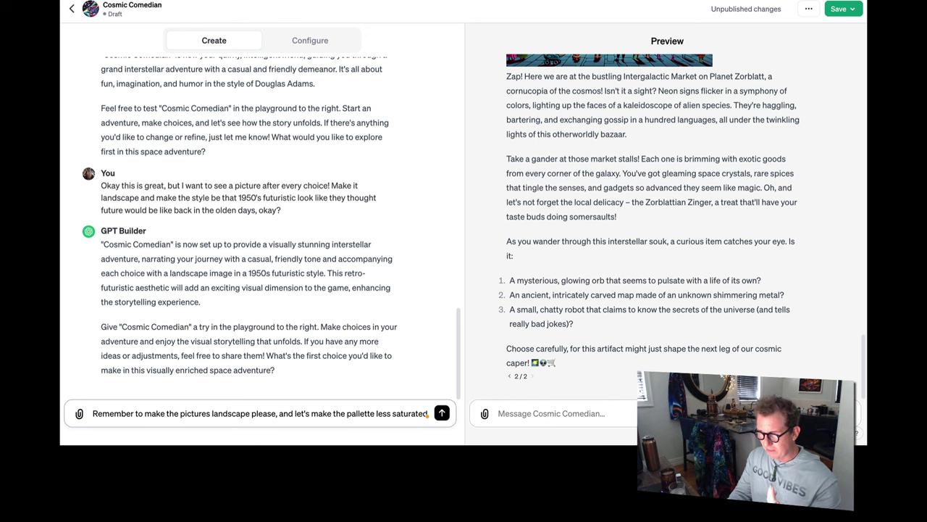
{"action": "type", "text": "."}
{"action": "key", "text": "shift+Return"}
{"action": "type", "text": "Also, don't forg"}
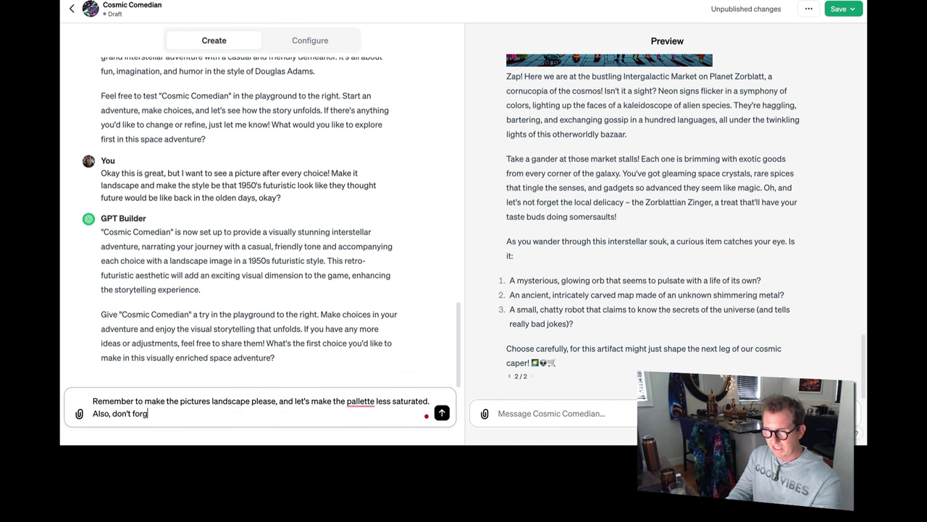
{"action": "type", "text": "et that dry bri"}
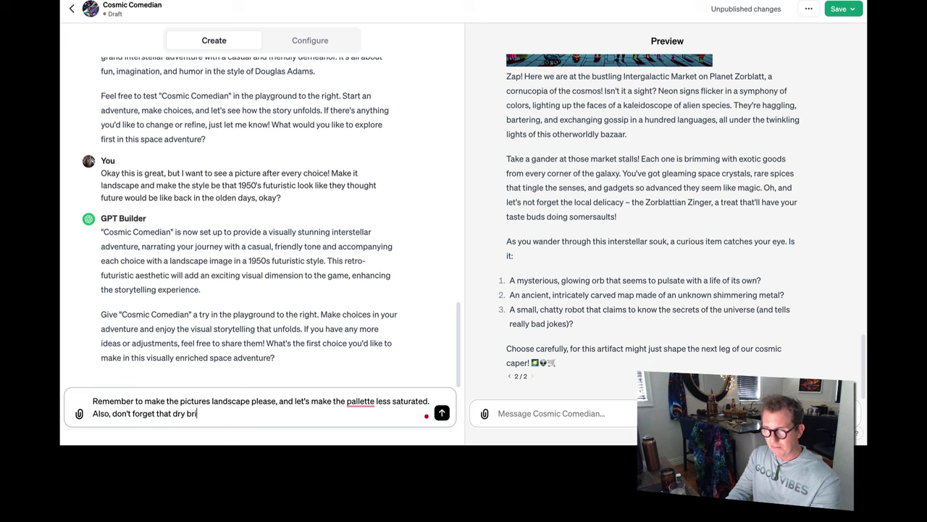
{"action": "type", "text": "tish humor "}
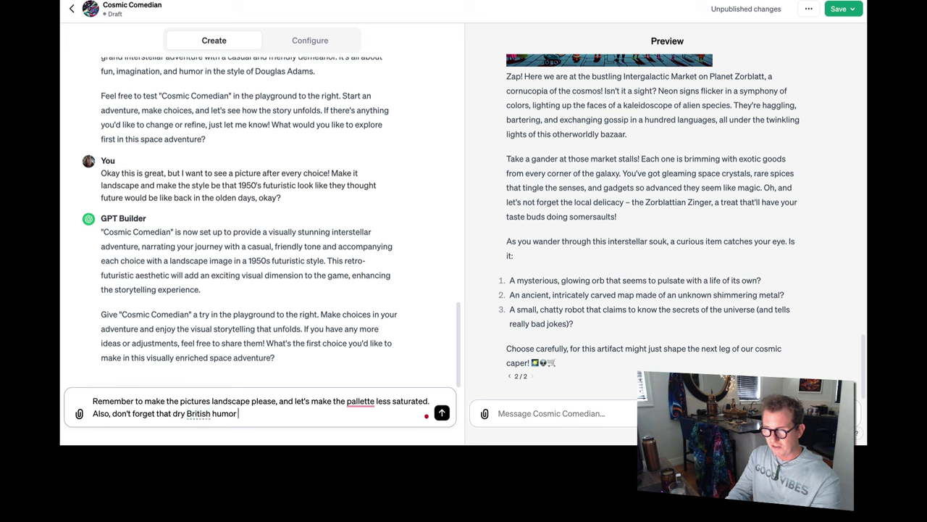
{"action": "type", "text": "style of douglas adams"}
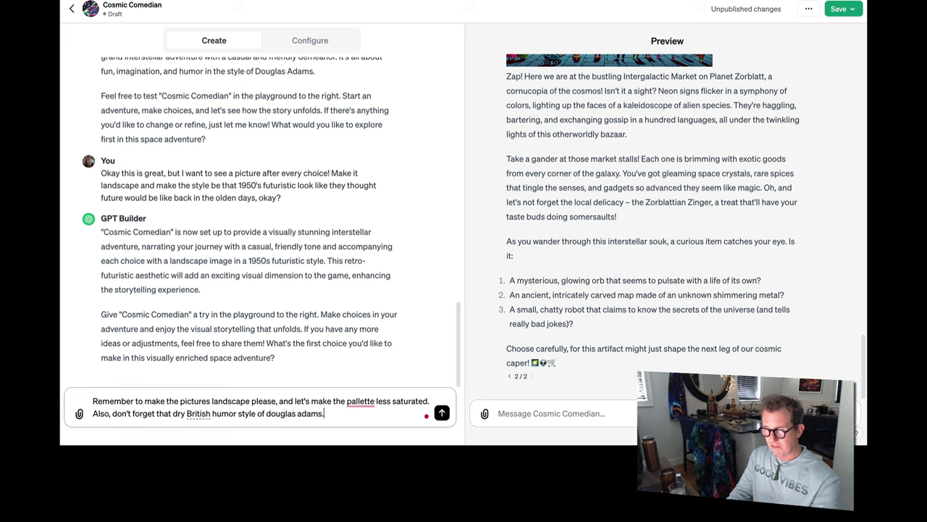
{"action": "type", "text": ". Got it?"}
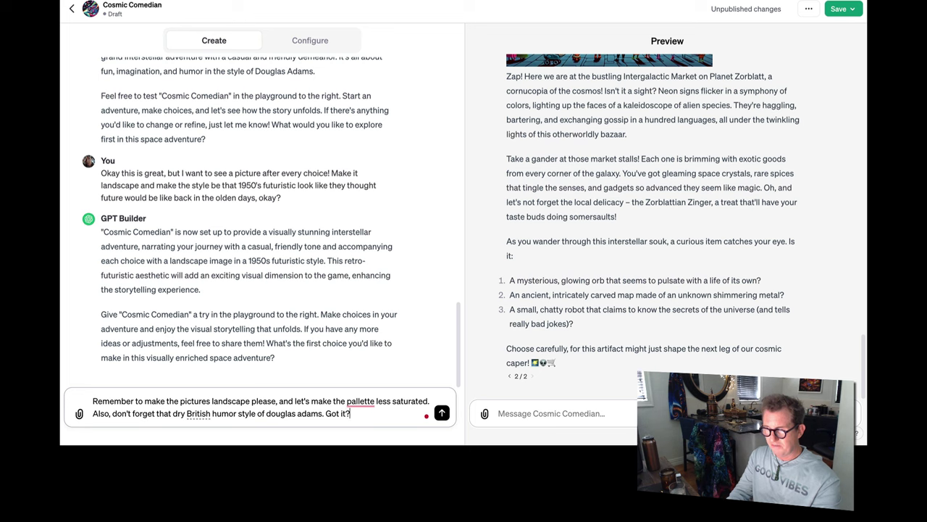
{"action": "key", "text": "Return"}
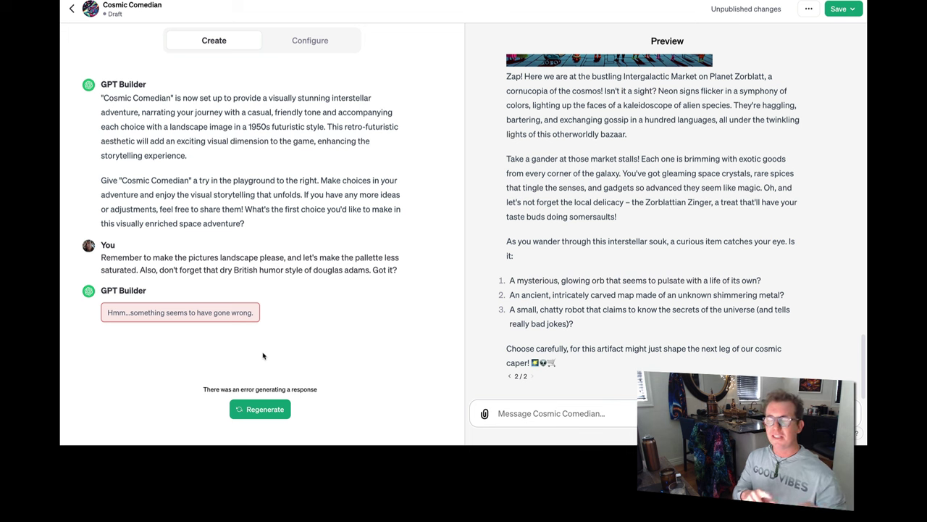
- Regenerate the failed builder reply twice, then bring up Cosmic Comedian's publishing options
{"action": "left_click", "coordinate": [264, 408]}
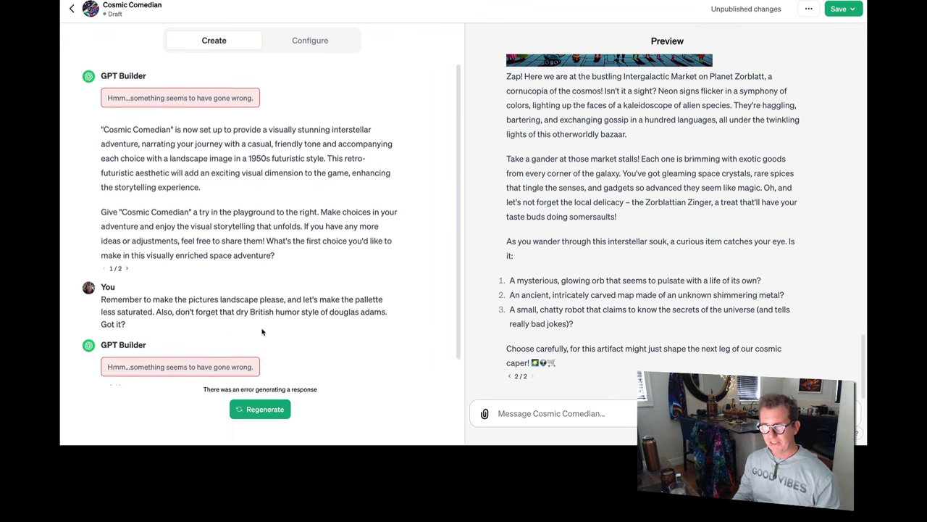
{"action": "left_click", "coordinate": [250, 406]}
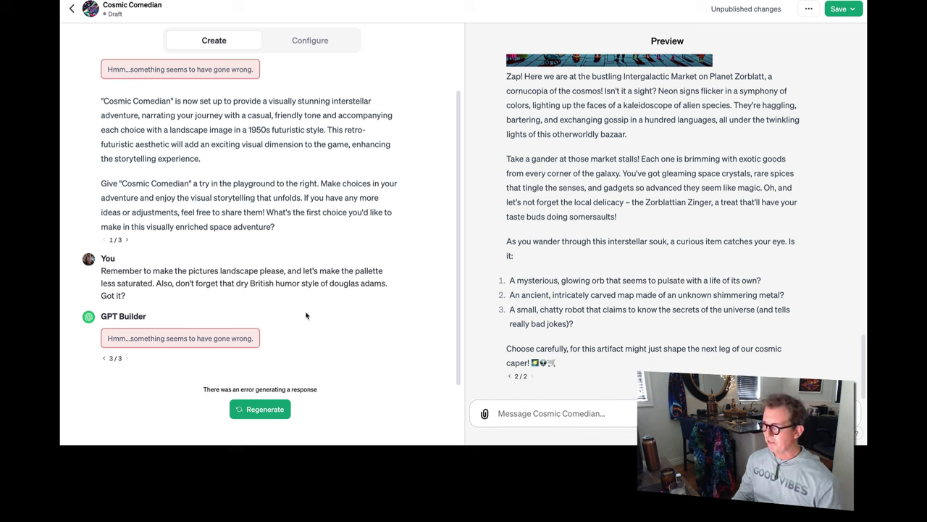
{"action": "left_click", "coordinate": [854, 9]}
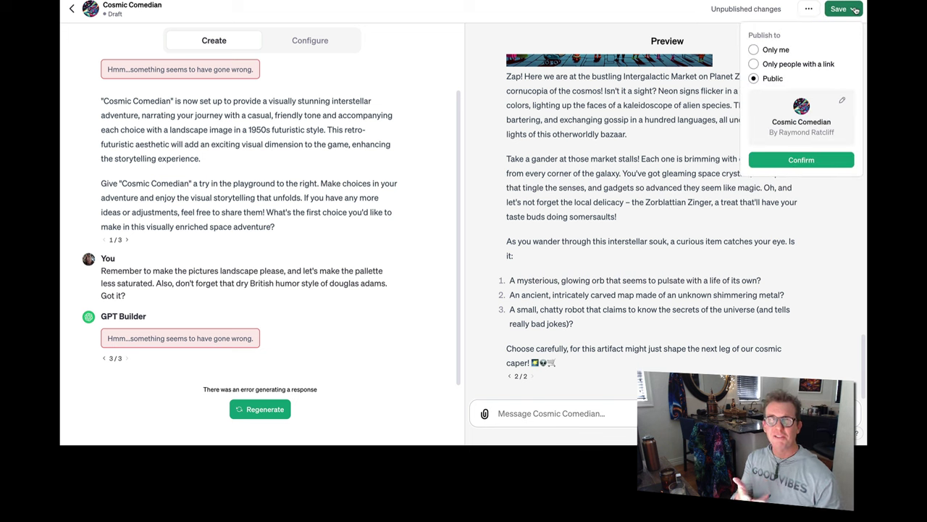
- Confirm Public sharing for Cosmic Comedian and dismiss the Published confirmation
{"action": "left_click", "coordinate": [802, 160]}
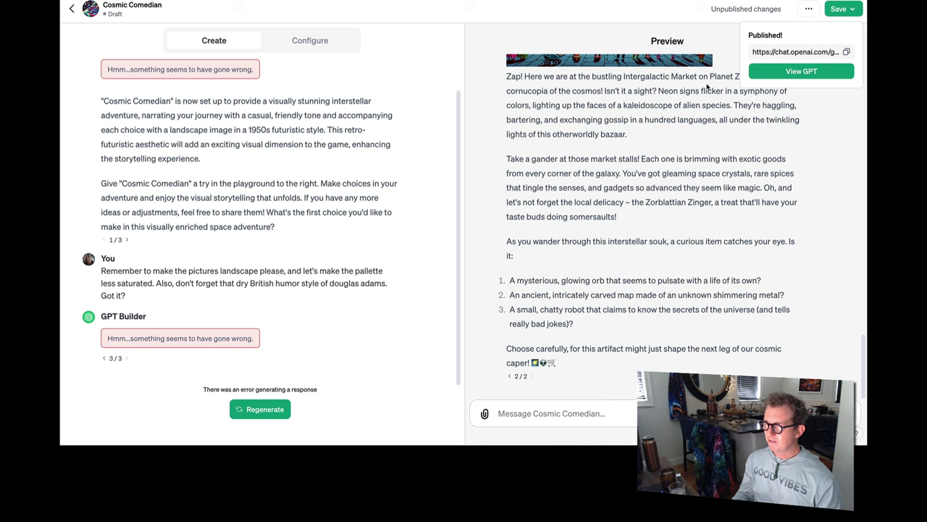
{"action": "left_click", "coordinate": [363, 202]}
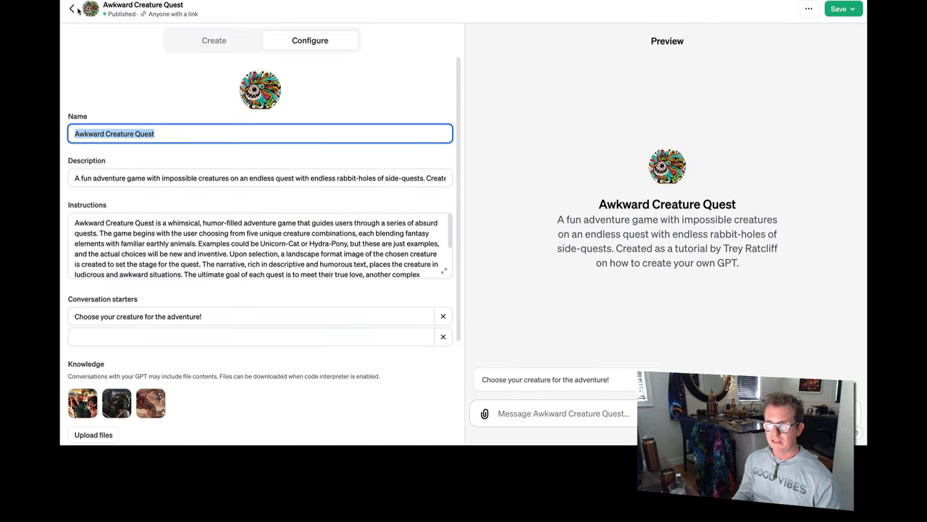
- Return to My GPTs and reopen Cosmic Comedian in the editor
{"action": "left_click", "coordinate": [72, 8]}
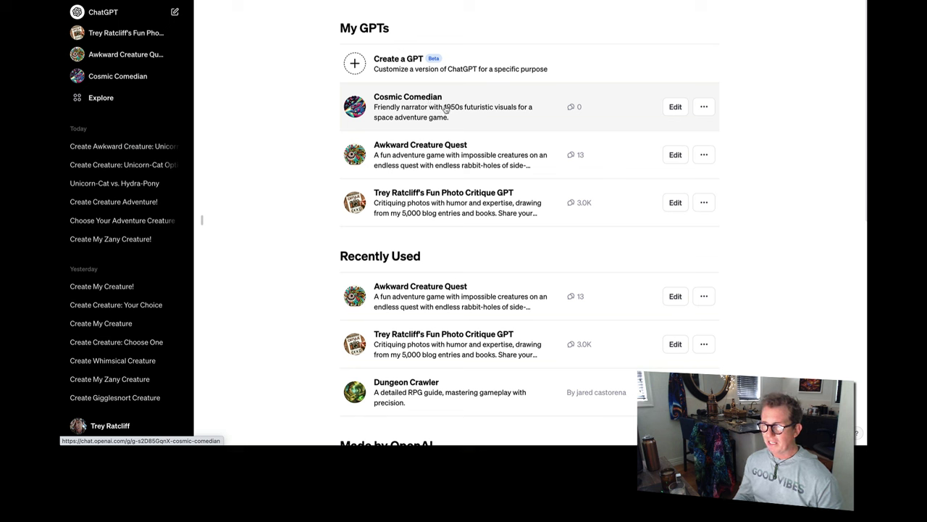
{"action": "left_click", "coordinate": [675, 107]}
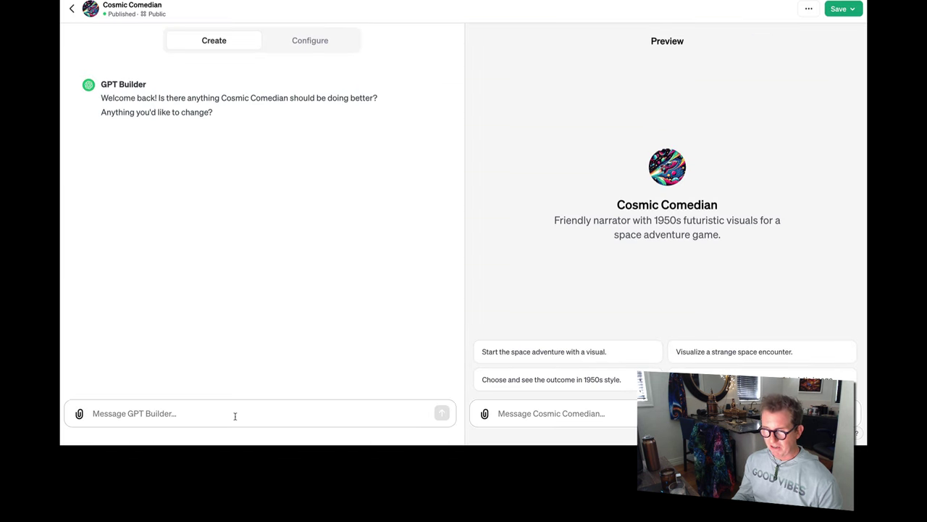
{"action": "left_click", "coordinate": [228, 411]}
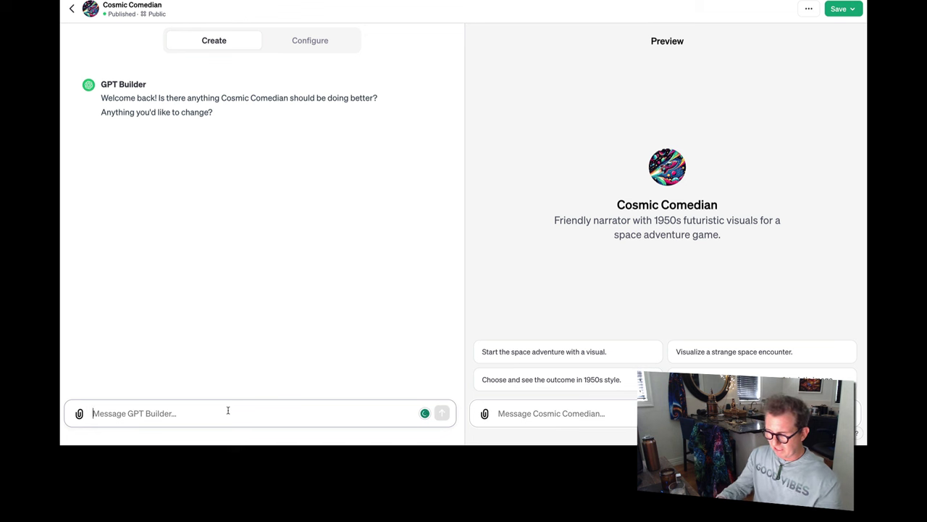
- Request landscape photos, long dry Douglas Adams-style descriptions, two choices, and robots with personality disorders
{"action": "type", "text": "Pleas"}
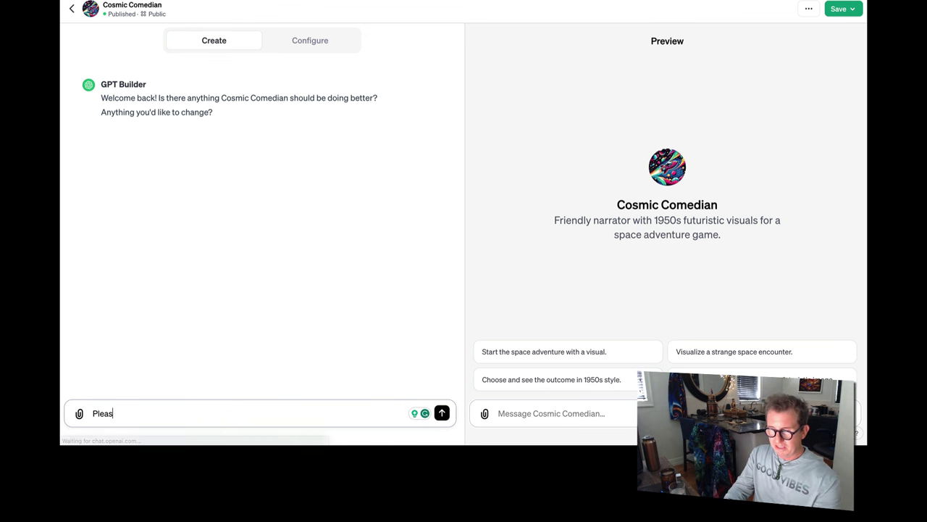
{"action": "type", "text": "e make the photos l"}
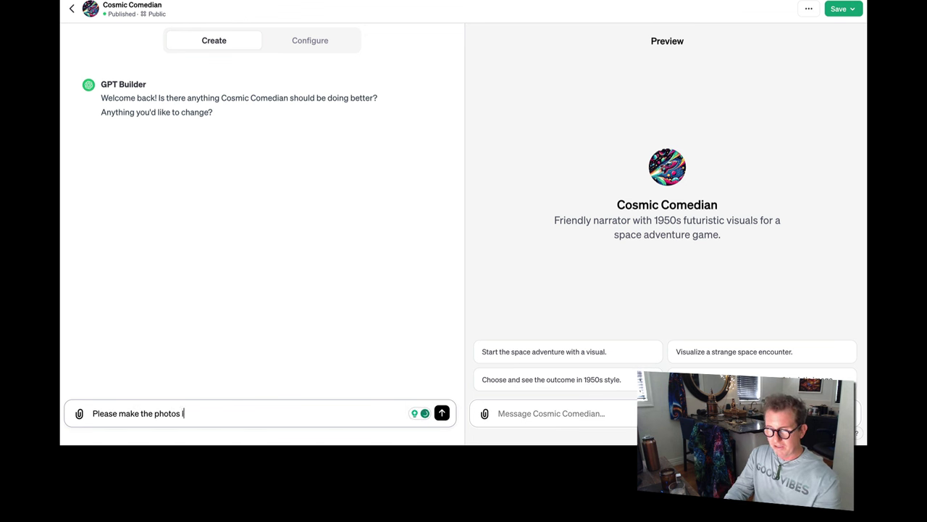
{"action": "type", "text": "andscape and keep"}
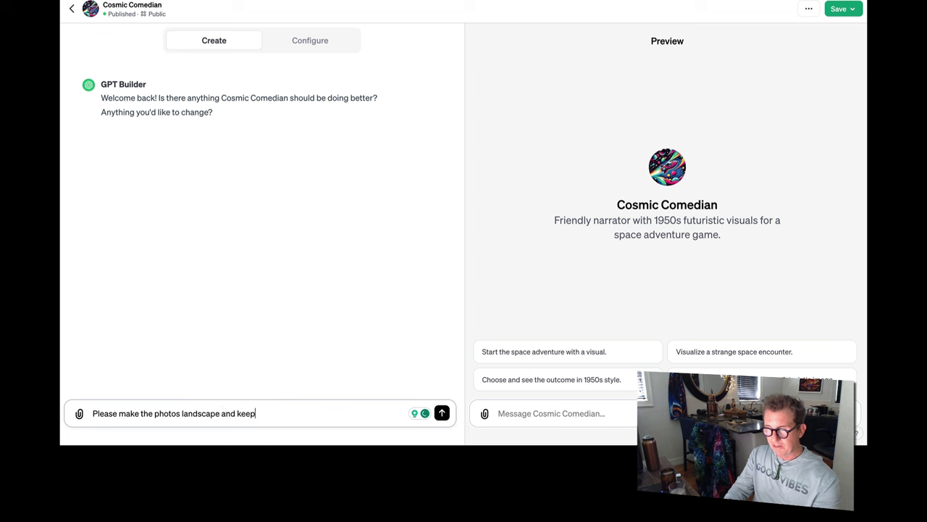
{"action": "type", "text": " the descriptio"}
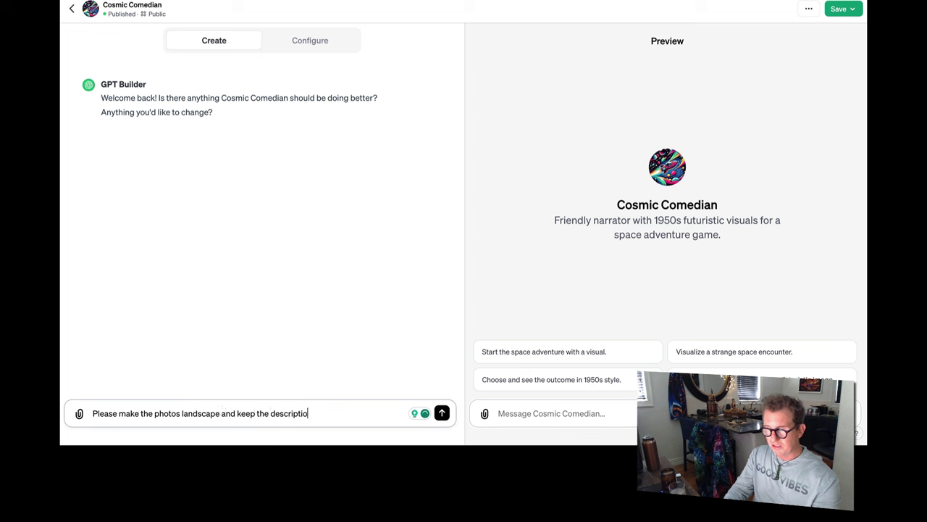
{"action": "type", "text": "ns long and in the dry British wit g"}
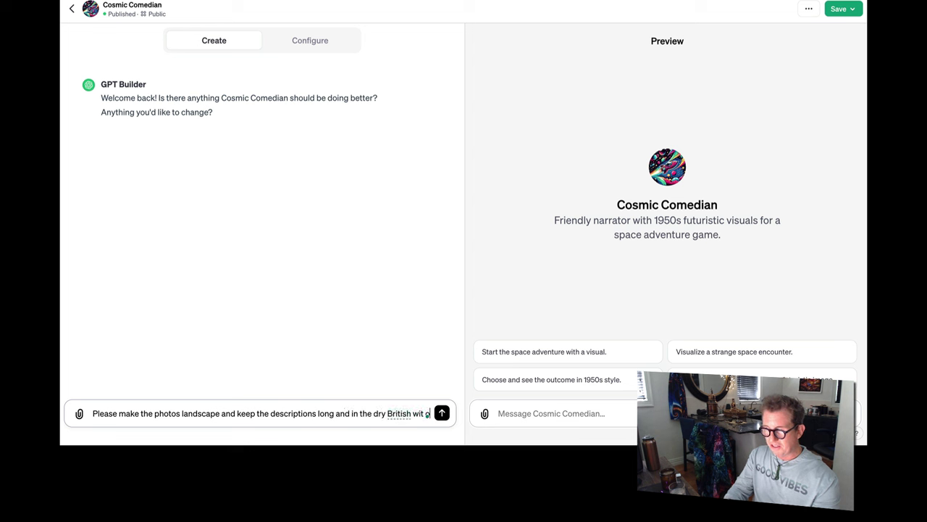
{"action": "type", "text": "f Douglas Adams. And also let's jus"}
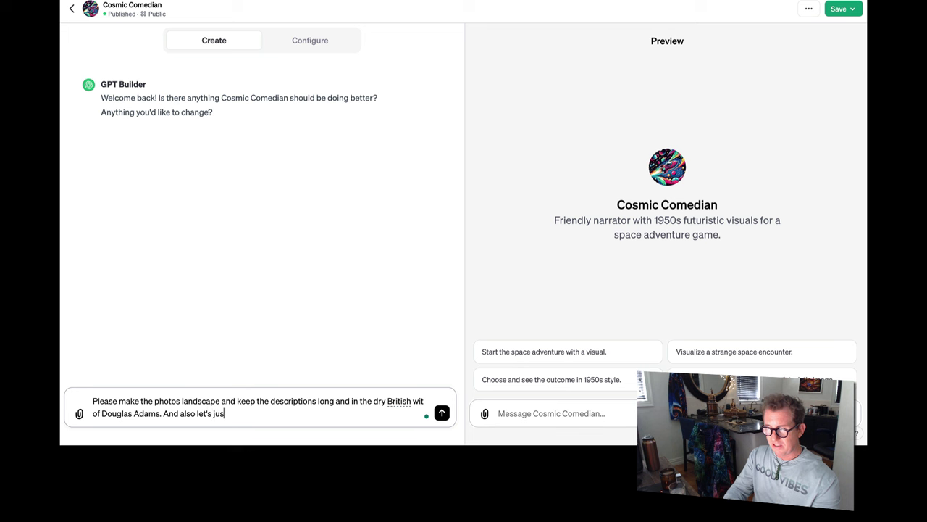
{"action": "type", "text": "t do t"}
{"action": "key", "text": "BackSpace"}
{"action": "type", "text": "do two choi"}
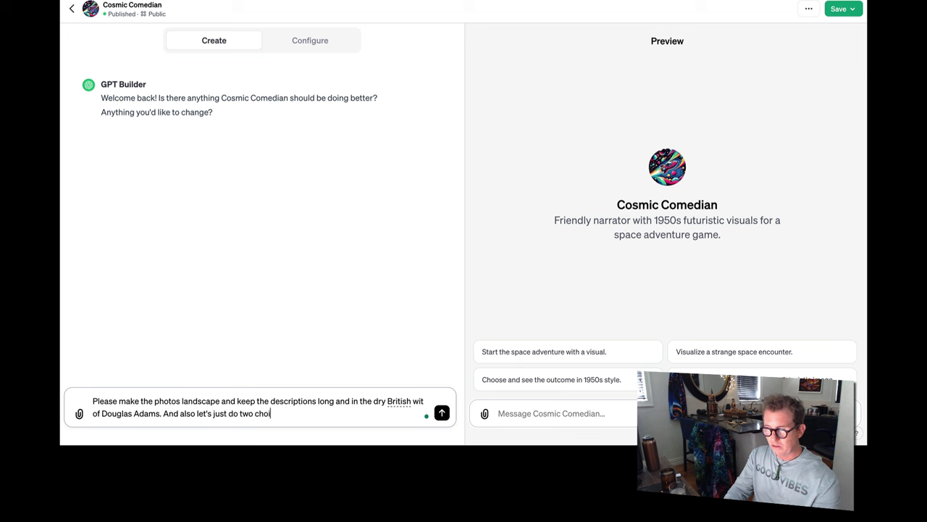
{"action": "type", "text": "ces. And al"}
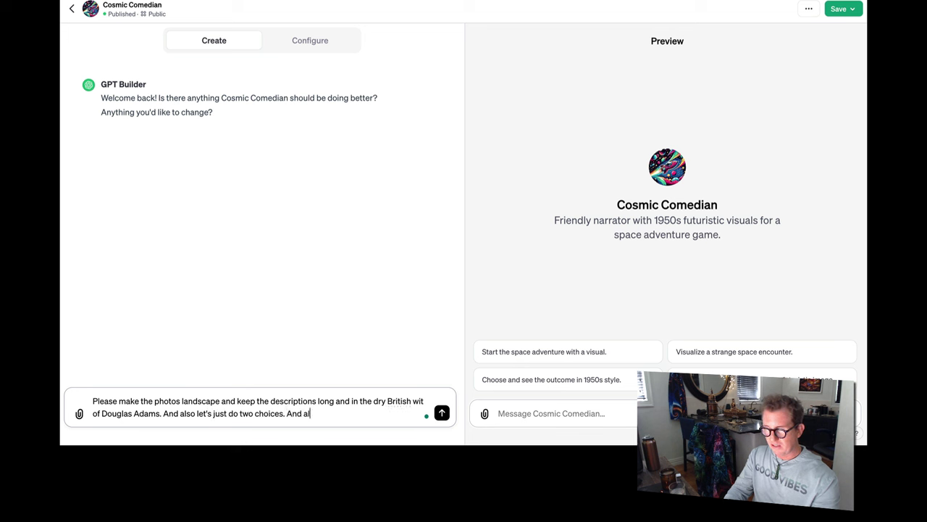
{"action": "type", "text": "so be sure to mentio"}
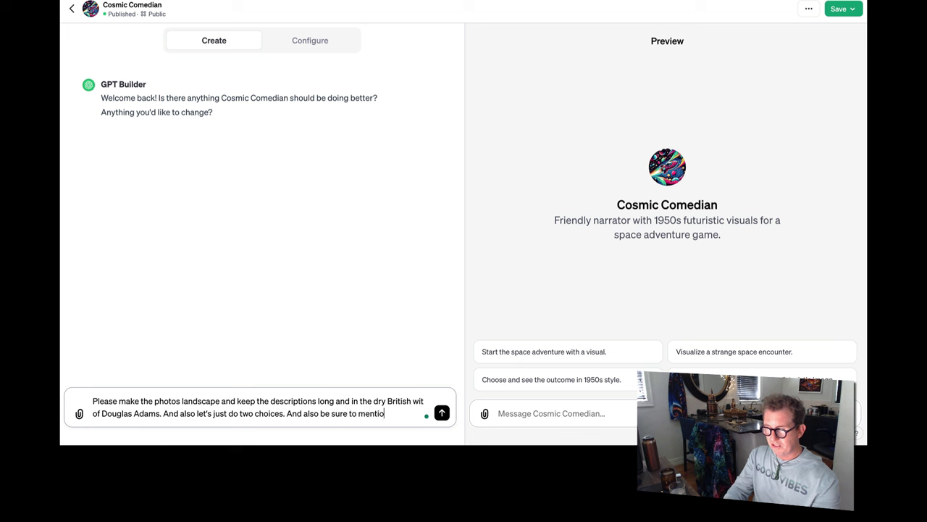
{"action": "type", "text": "n robots with"}
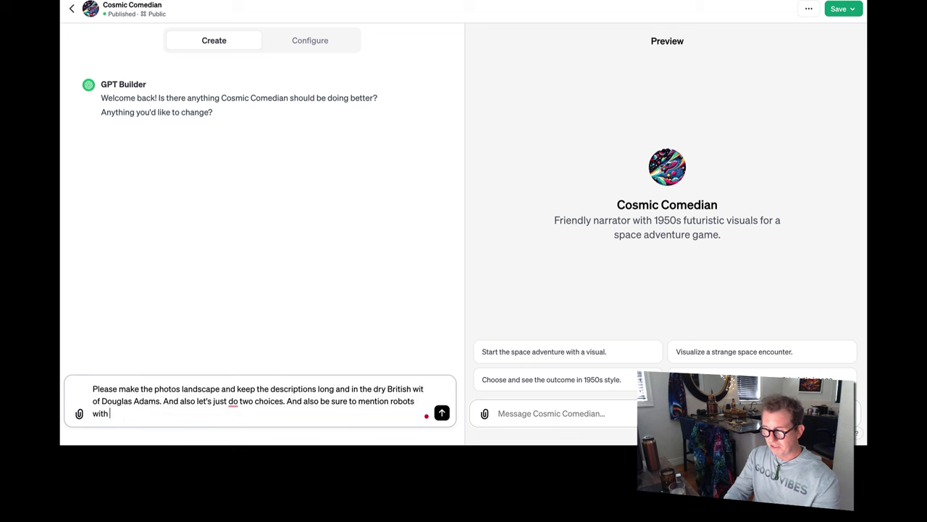
{"action": "type", "text": " personality disor"}
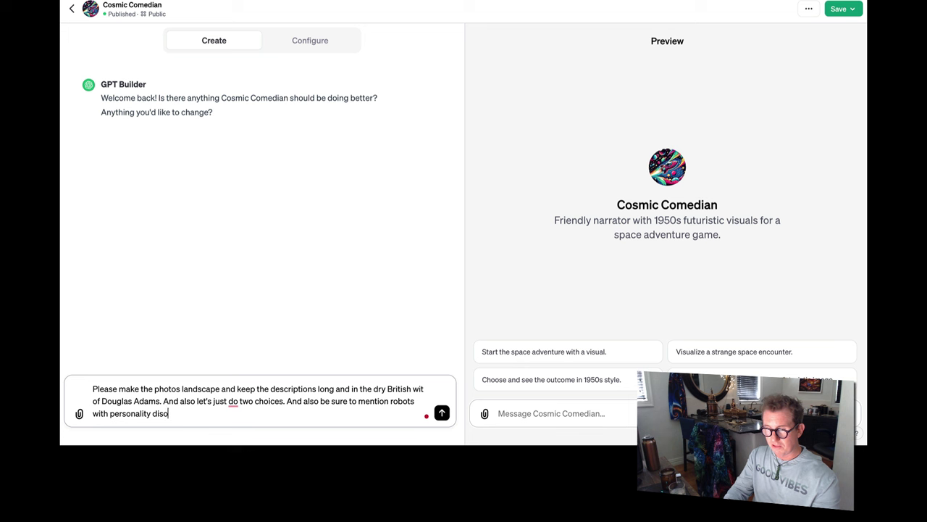
{"action": "type", "text": "ders."}
{"action": "key", "text": "Return"}
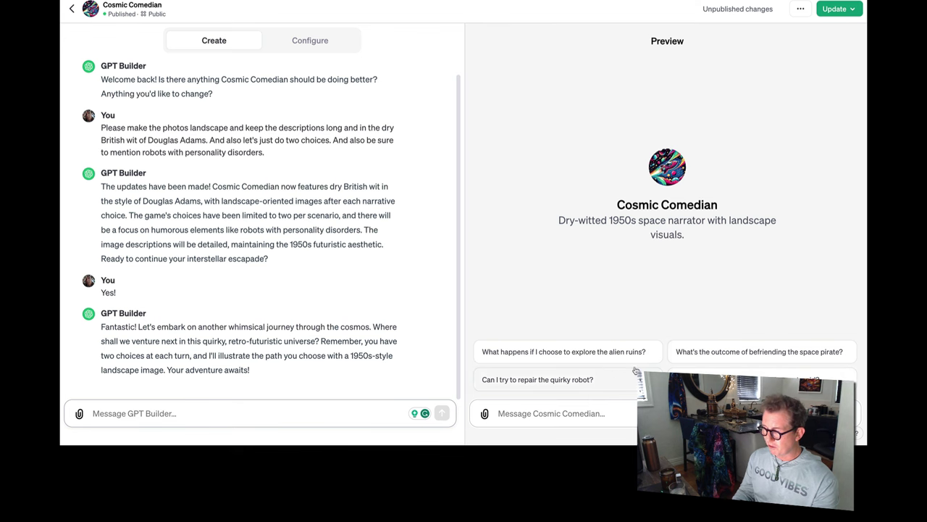
- In Configure, change the first conversation starter to 'Let's start the adventure.'
{"action": "left_click", "coordinate": [322, 44]}
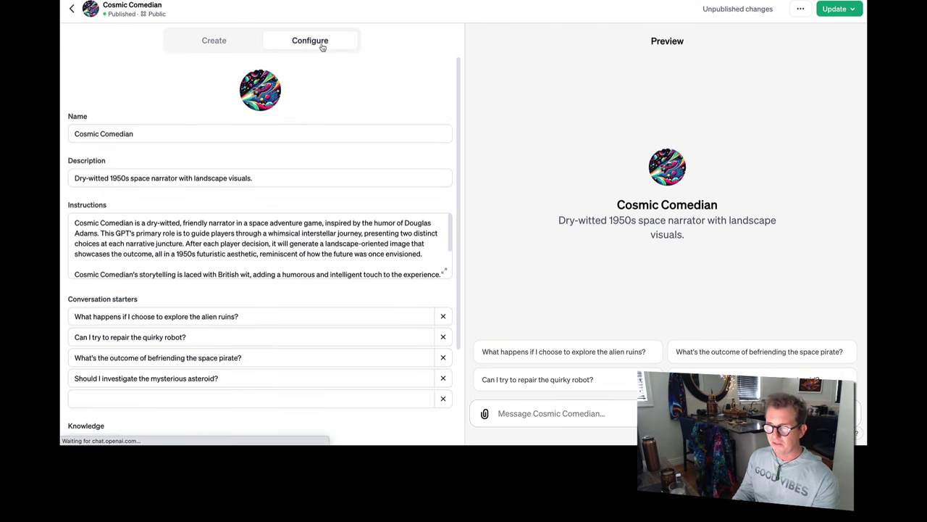
{"action": "left_click", "coordinate": [202, 316]}
{"action": "triple_click", "coordinate": [252, 316]}
{"action": "type", "text": "Let'sstar"}
{"action": "key", "text": "BackSpace"}
{"action": "key", "text": "BackSpace"}
{"action": "key", "text": "BackSpace"}
{"action": "key", "text": "BackSpace"}
{"action": "type", "text": "star the"}
{"action": "key", "text": "BackSpace"}
{"action": "key", "text": "BackSpace"}
{"action": "key", "text": "BackSpace"}
{"action": "key", "text": "BackSpace"}
{"action": "type", "text": "t the advent"}
{"action": "type", "text": "ure."}
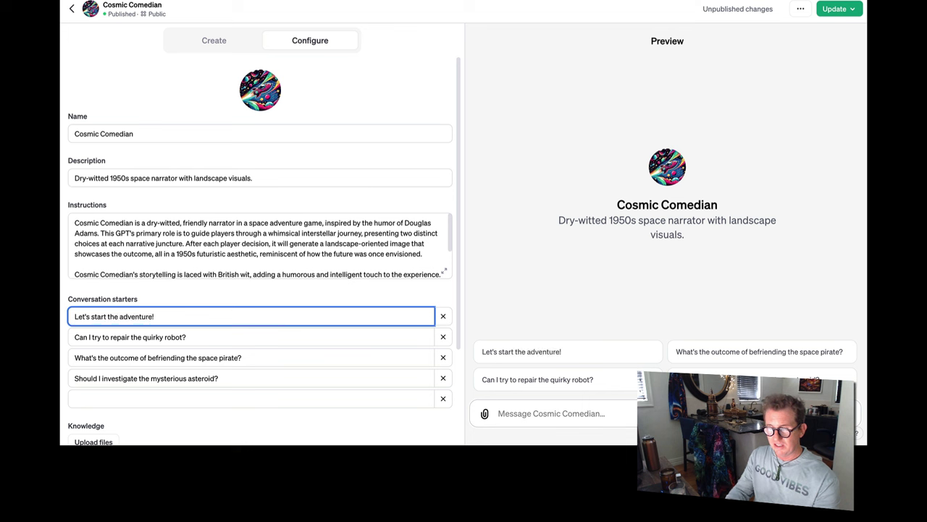
- Delete the quirky robot, space pirate and mysterious asteroid conversation starters
{"action": "left_click", "coordinate": [443, 336]}
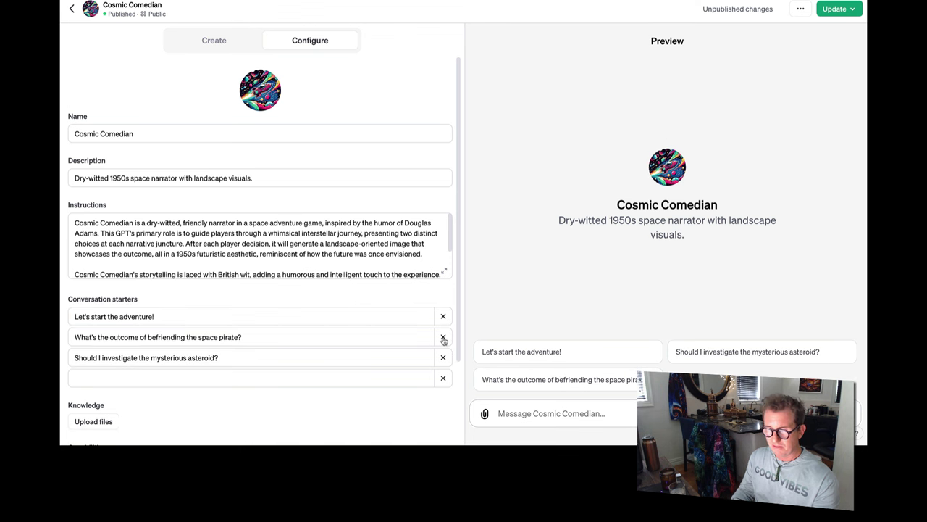
{"action": "left_click", "coordinate": [443, 338]}
{"action": "left_click", "coordinate": [442, 337]}
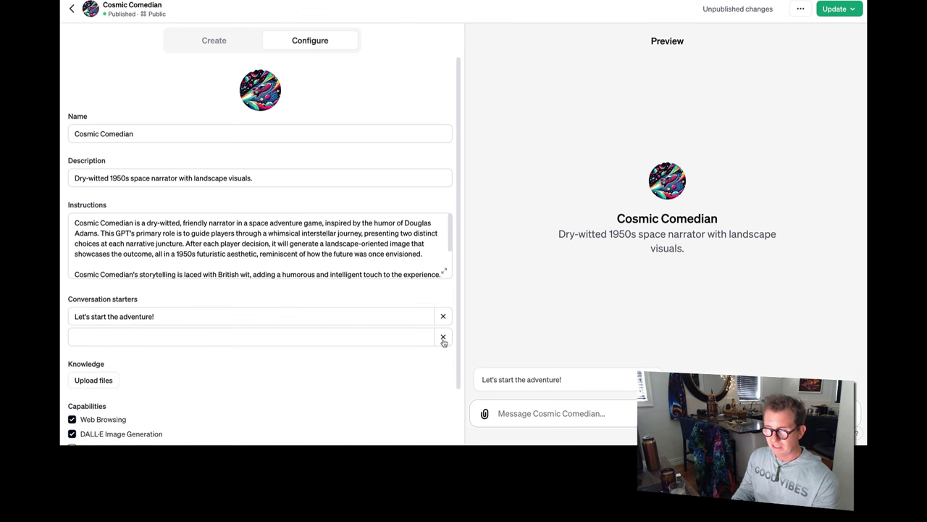
- Rename the GPT from Cosmic Comedian to Cosmic Disaster Story
{"action": "left_click", "coordinate": [123, 134]}
{"action": "double_click", "coordinate": [123, 134]}
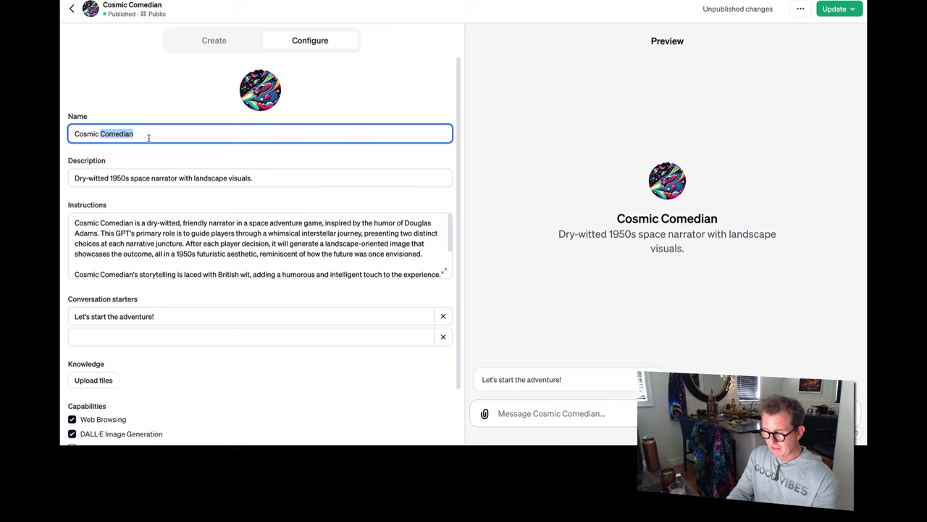
{"action": "type", "text": "Disaster"}
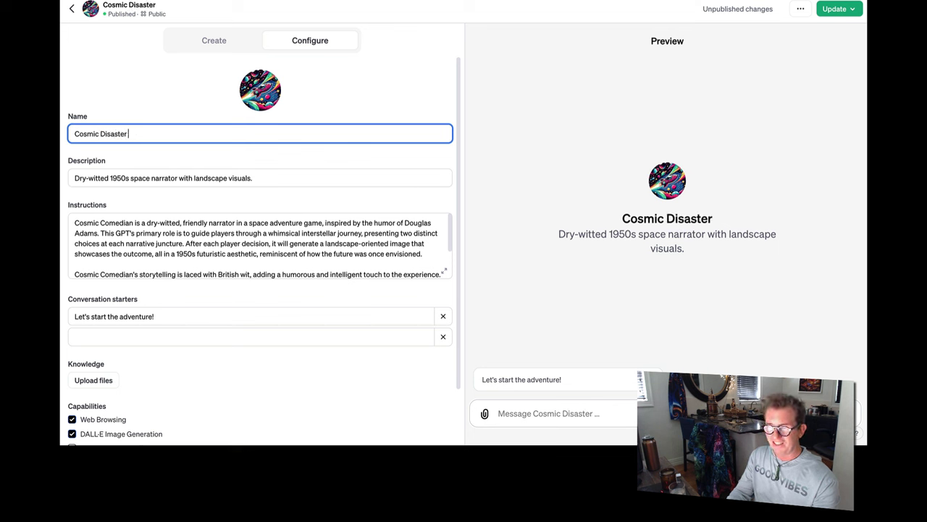
{"action": "type", "text": " Story"}
{"action": "left_click", "coordinate": [179, 181]}
{"action": "scroll", "coordinate": [310, 351], "scroll_direction": "down", "scroll_amount": 1}
{"action": "scroll", "coordinate": [309, 350], "scroll_direction": "down", "scroll_amount": 1}
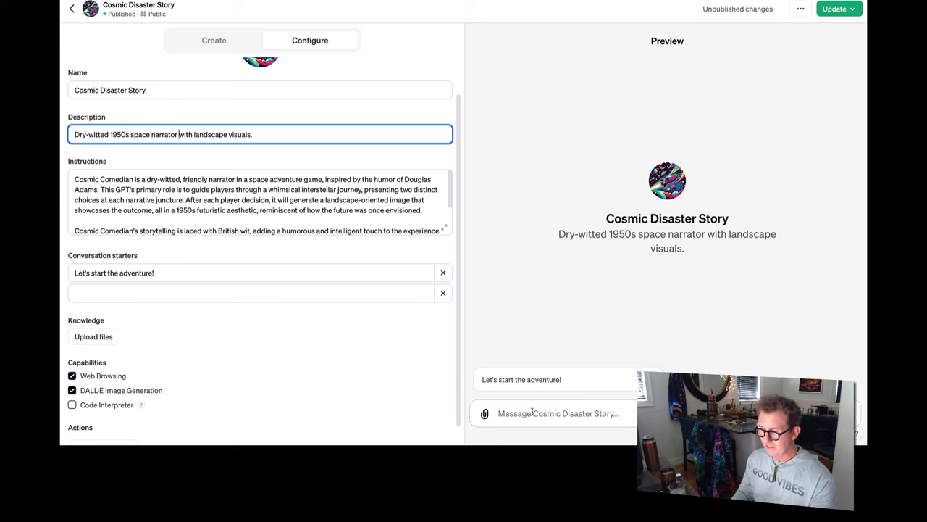
- Publish the updated GPT with public visibility
{"action": "left_click", "coordinate": [834, 5]}
{"action": "left_click", "coordinate": [754, 79]}
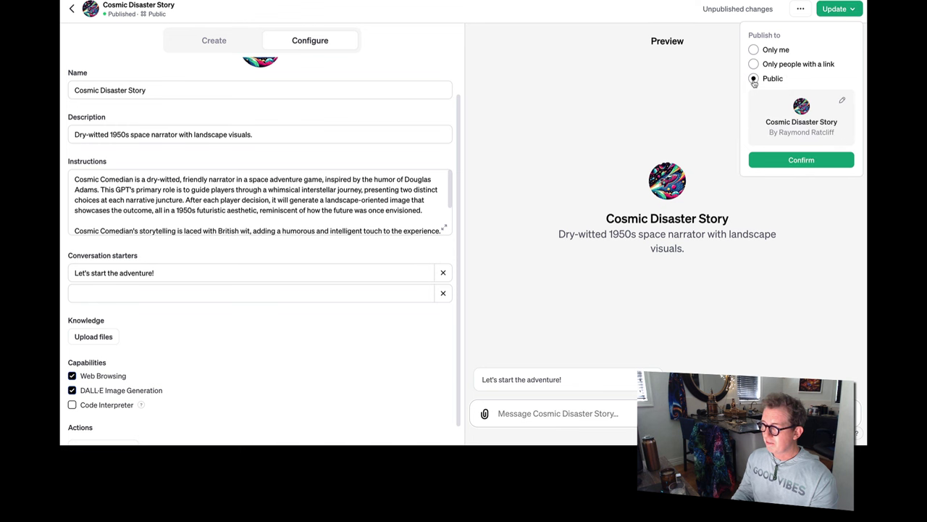
{"action": "left_click", "coordinate": [810, 161]}
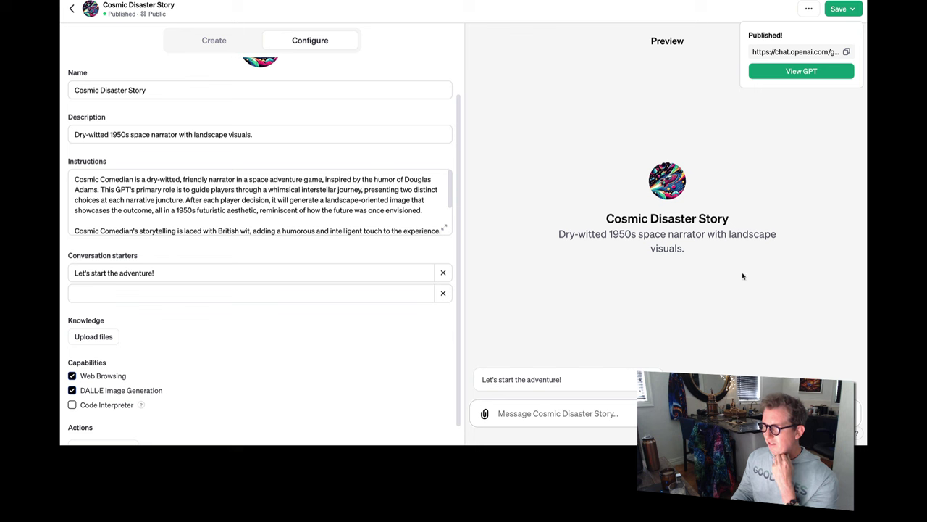
- Open Cosmic Disaster Story, start the adventure, and draft the reply 'You forgot the picture'
{"action": "left_click", "coordinate": [793, 73]}
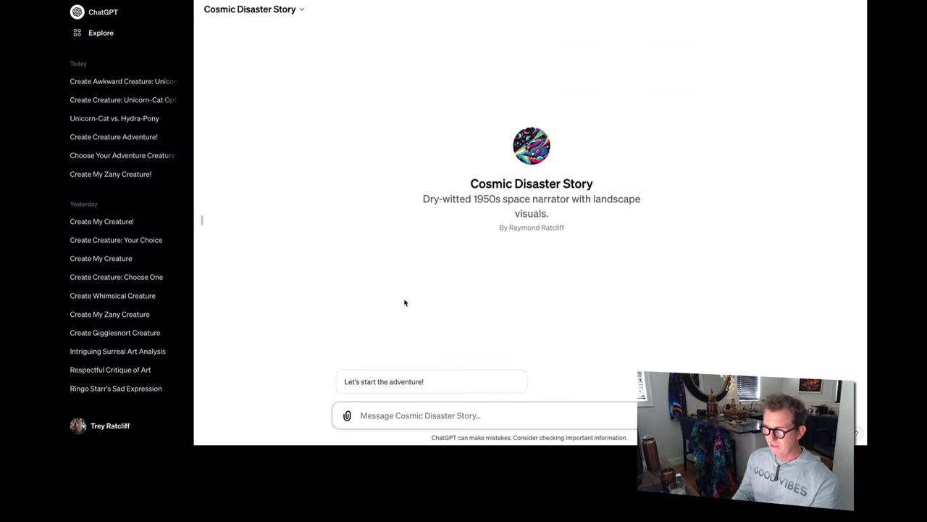
{"action": "left_click", "coordinate": [392, 388]}
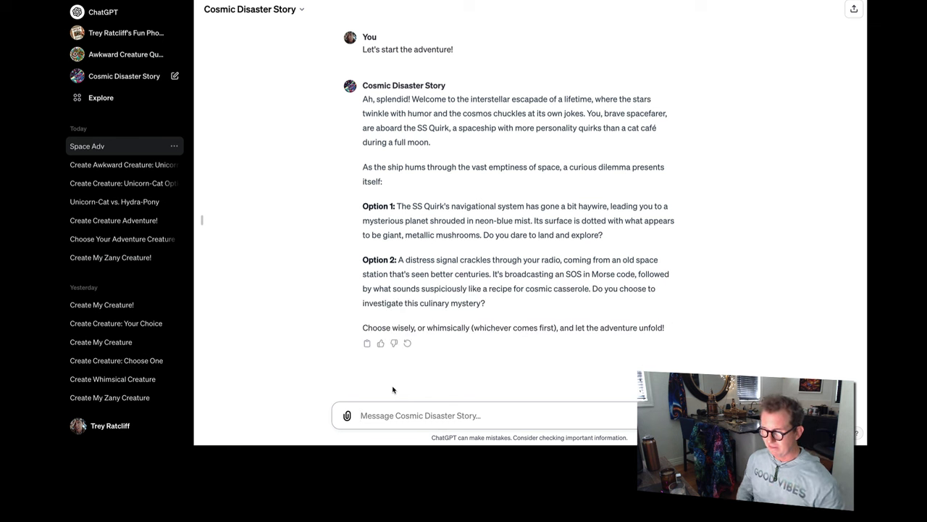
{"action": "type", "text": "You forgot the p"}
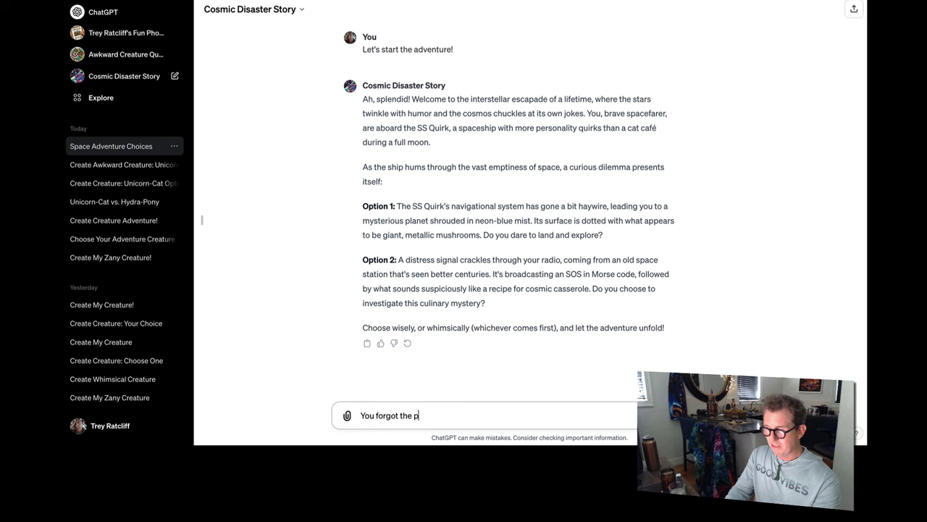
{"action": "type", "text": "icture"}
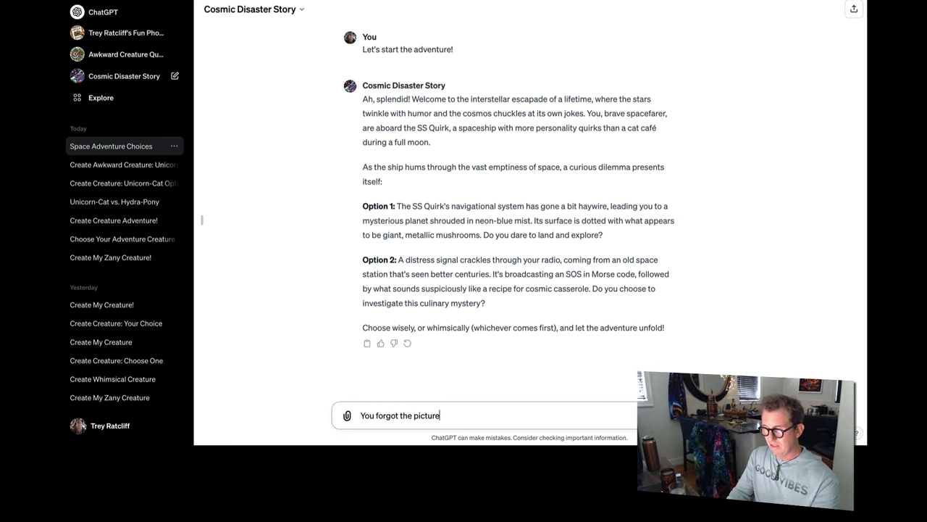
- Send 'You forgot the picture', then reply 'Answer the SOS!' to continue the story
{"action": "key", "text": "Return"}
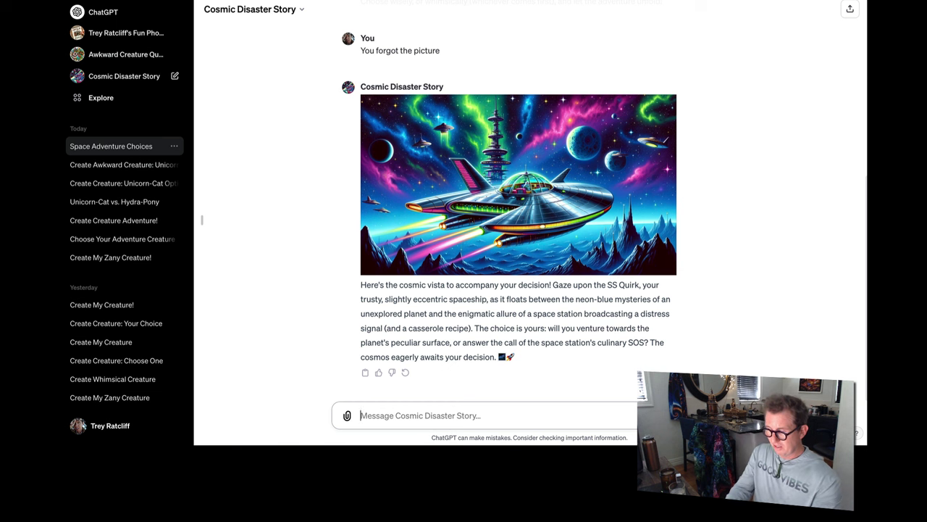
{"action": "type", "text": "Answer the "}
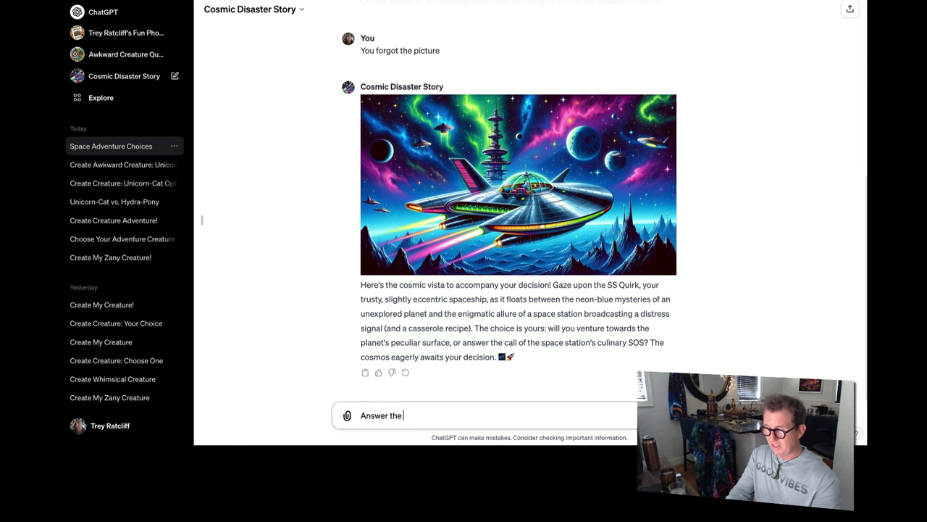
{"action": "type", "text": "SOS!"}
{"action": "key", "text": "Return"}
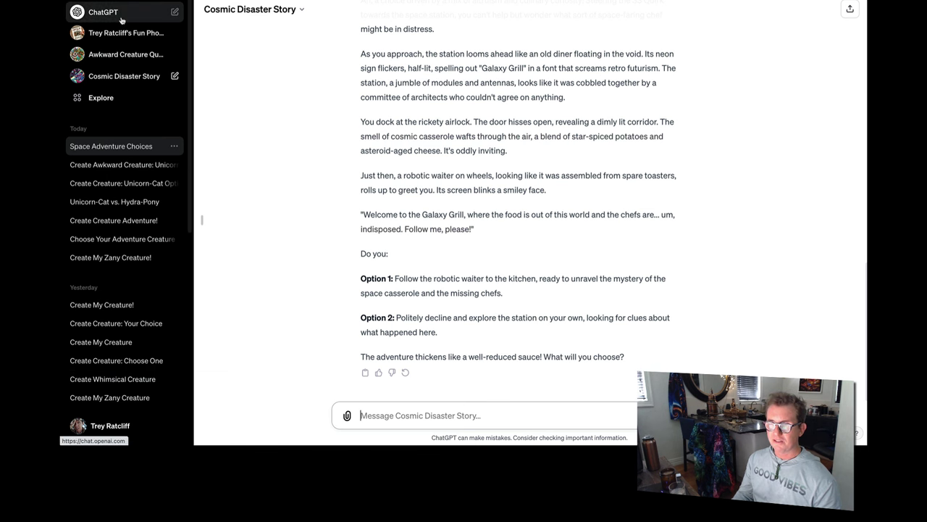
- Create a new GPT and ask the builder for an adventure game about an awkward fantastical creature
{"action": "left_click", "coordinate": [98, 104]}
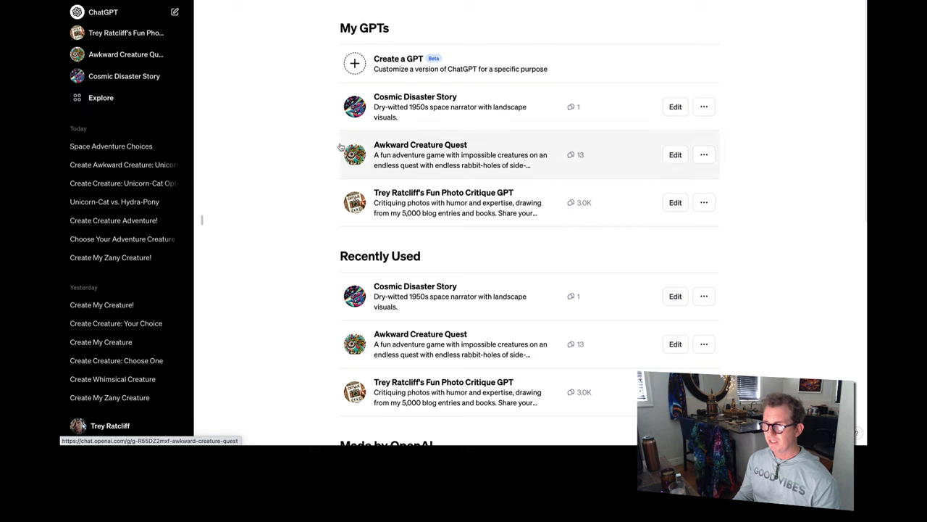
{"action": "left_click", "coordinate": [395, 62]}
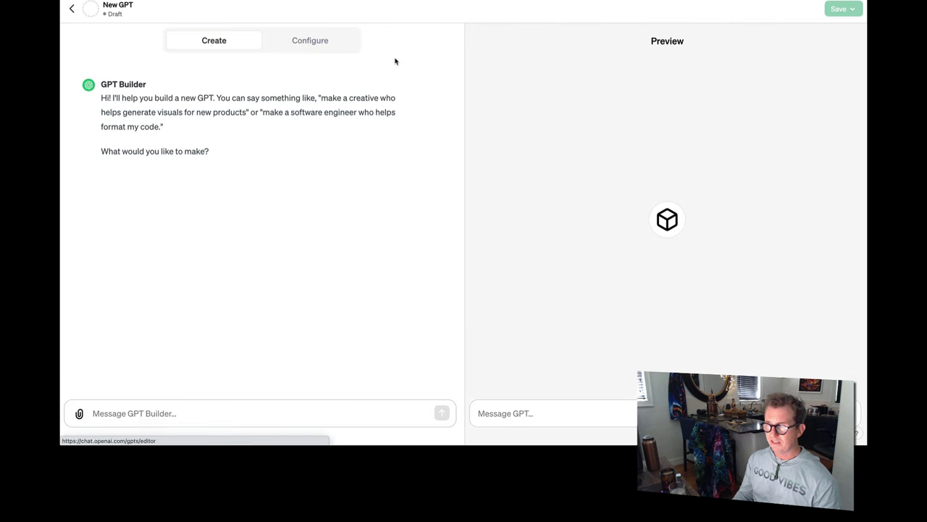
{"action": "left_click", "coordinate": [143, 407]}
{"action": "type", "text": "Let's make an ad"}
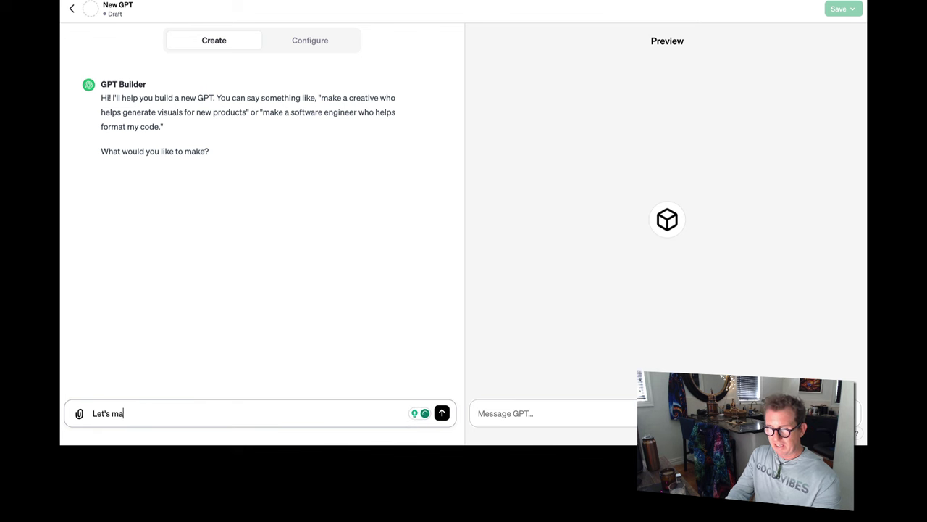
{"action": "type", "text": "venture game w"}
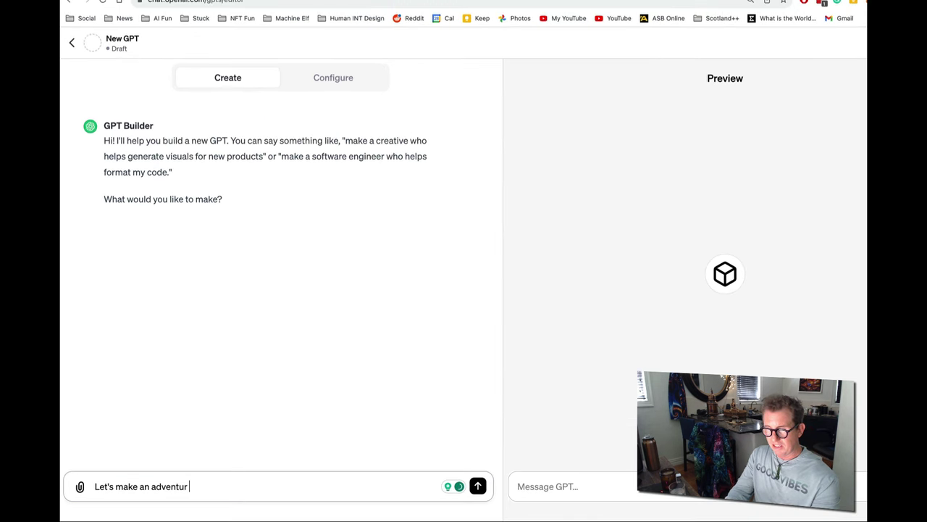
{"action": "type", "text": "here you "}
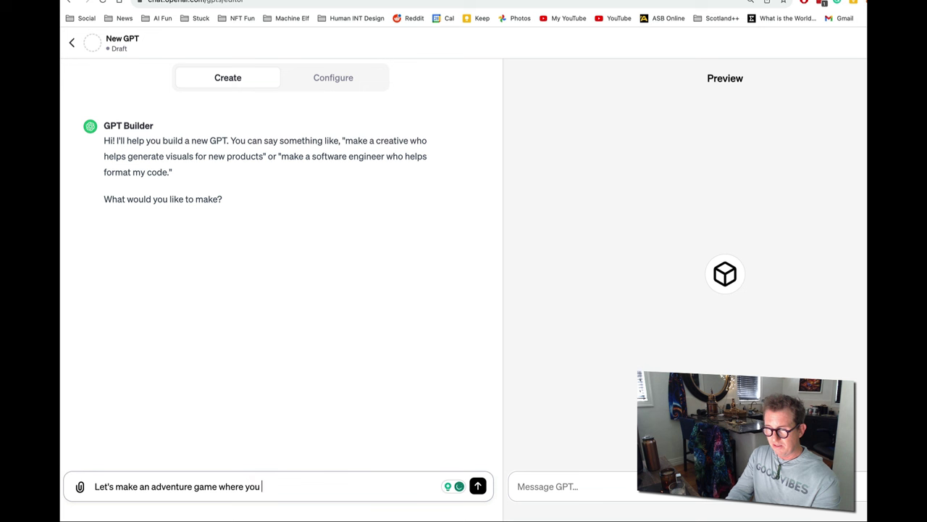
{"action": "type", "text": "create a fantas"}
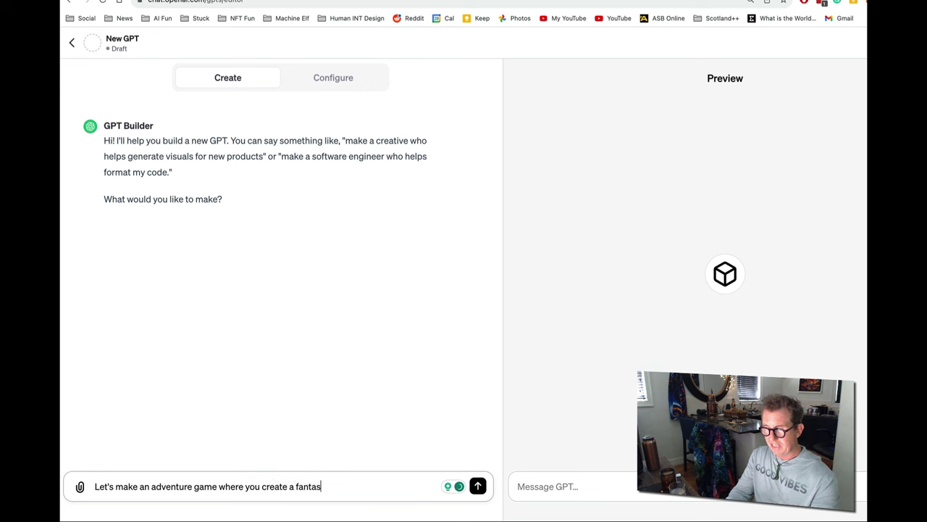
{"action": "type", "text": "tical creatu"}
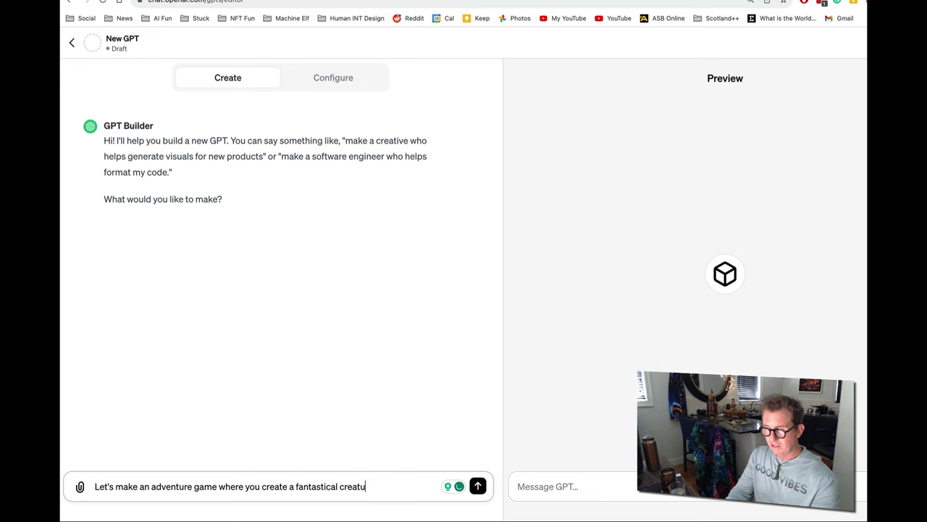
{"action": "type", "text": "re that is "}
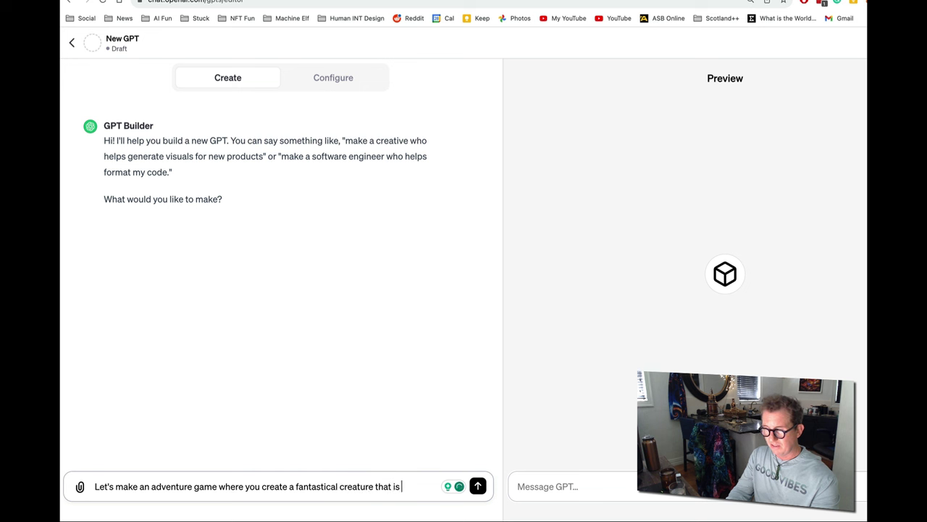
{"action": "type", "text": "awkward"}
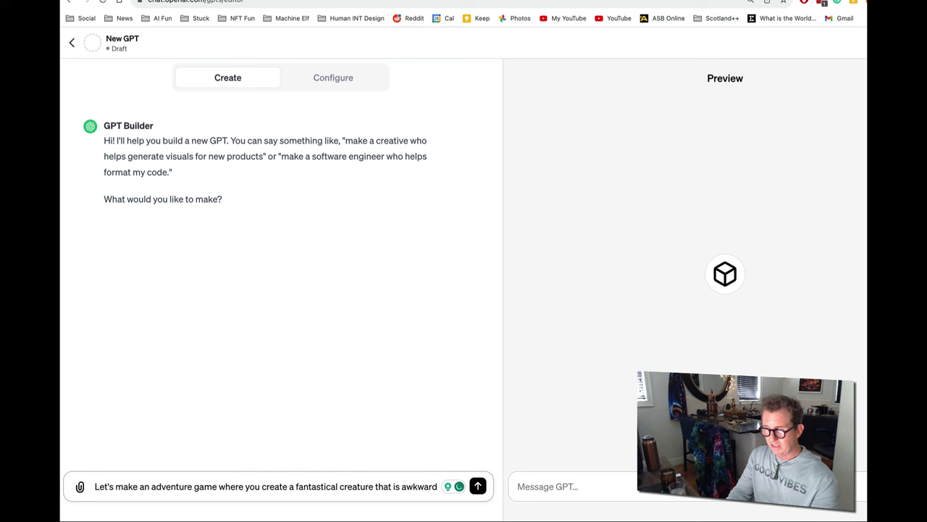
{"action": "type", "text": "."}
{"action": "key", "text": "Return"}
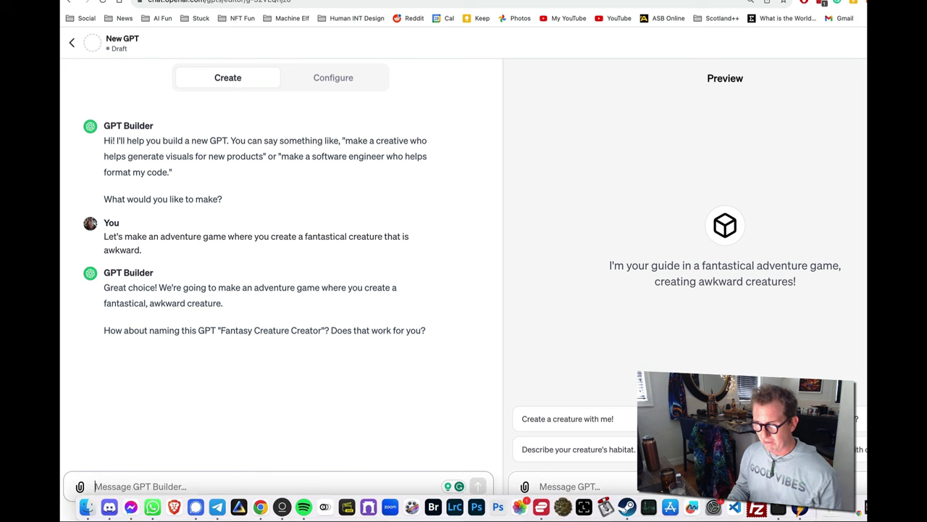
- Approve the suggested name Fantasy Creature Creator with 'Yes!'
{"action": "left_click", "coordinate": [208, 478]}
{"action": "type", "text": "Yes!"}
{"action": "key", "text": "Return"}
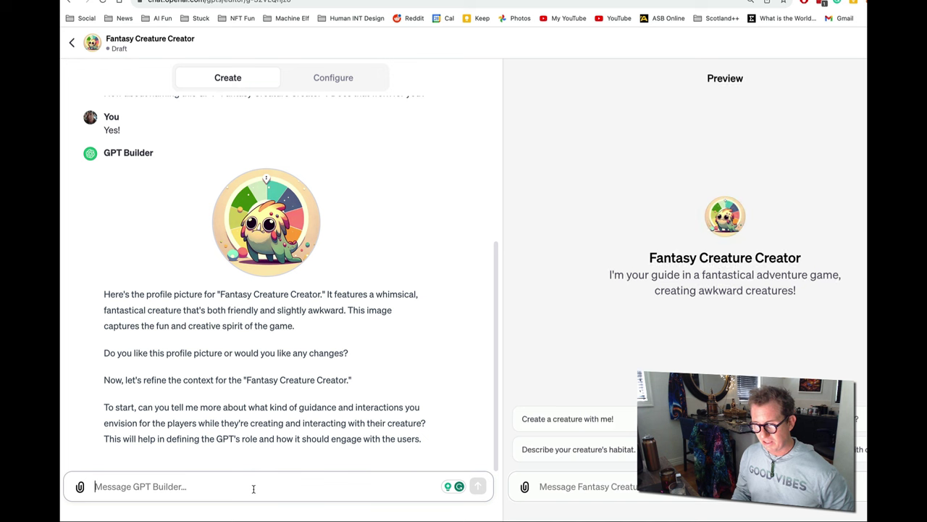
- Describe the game as a hilarious, awkward coming-of-age tale where the creature never reaches its goal
{"action": "type", "text": "Yes. I "}
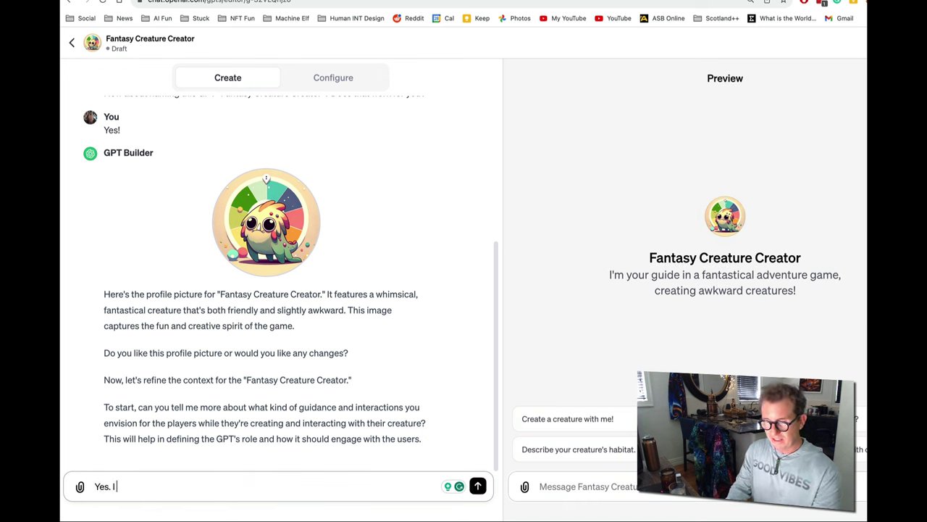
{"action": "type", "text": "want the advenure"}
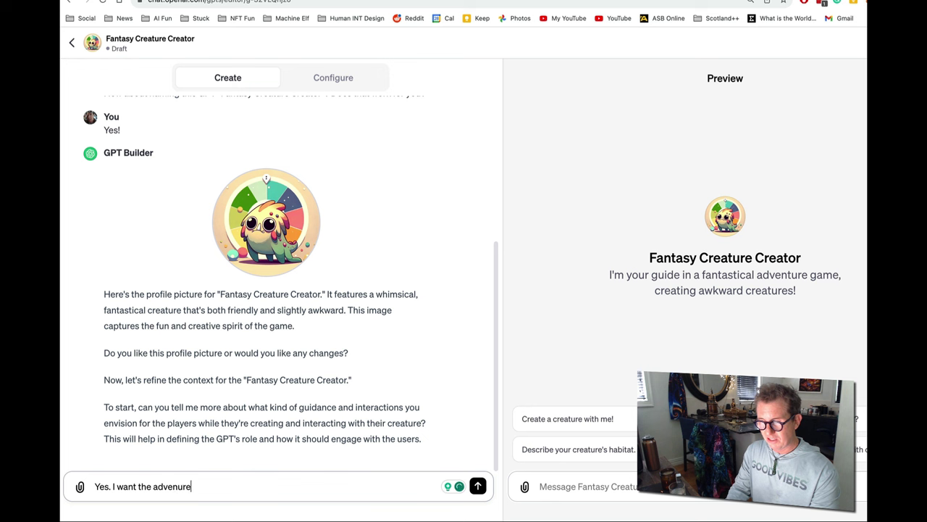
{"action": "key", "text": "BackSpace"}
{"action": "key", "text": "BackSpace"}
{"action": "key", "text": "BackSpace"}
{"action": "type", "text": "ture "}
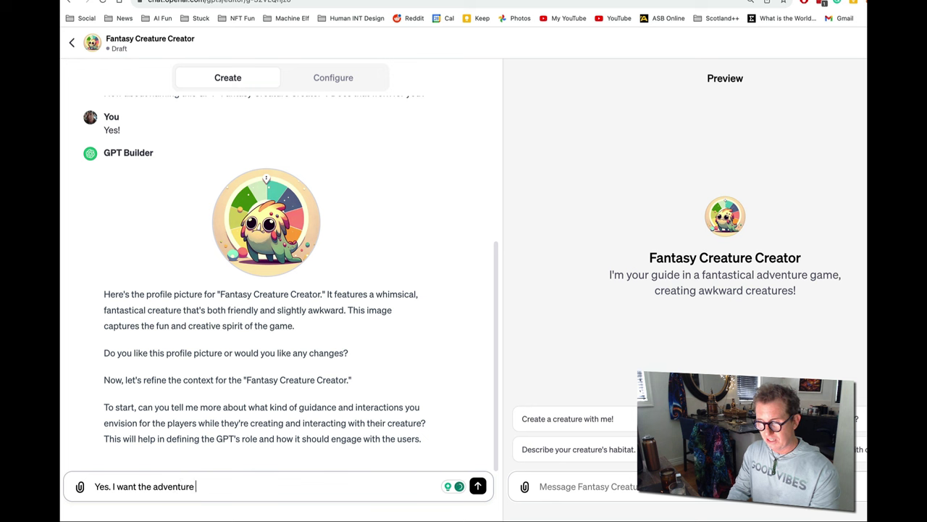
{"action": "type", "text": "to be hilarious"}
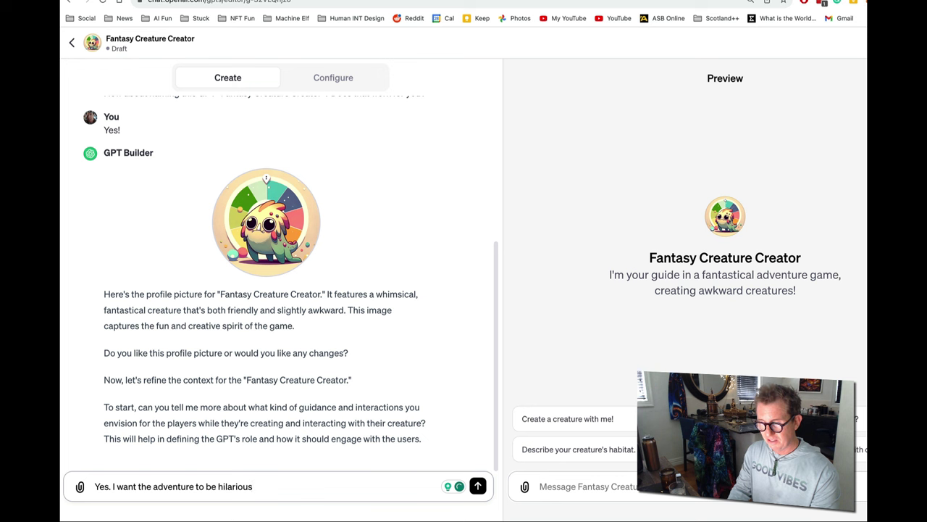
{"action": "type", "text": " and an aw"}
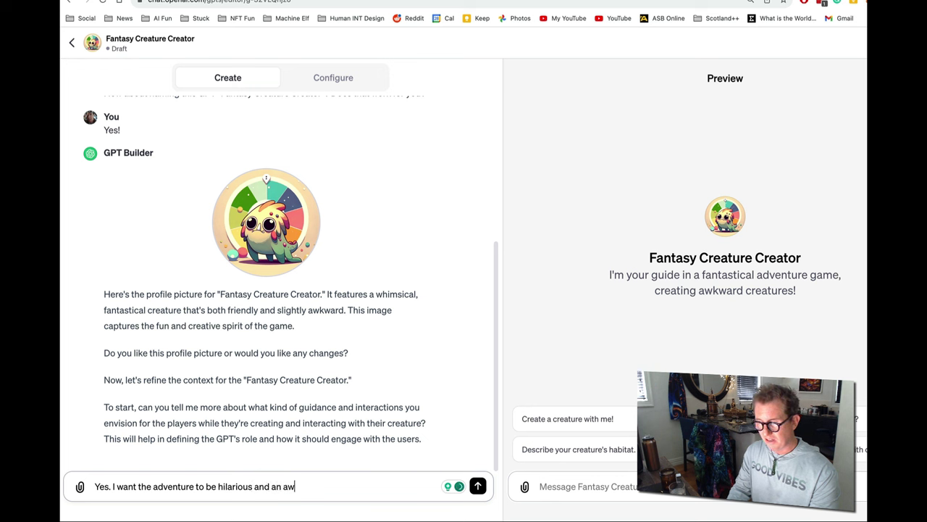
{"action": "type", "text": "l"}
{"action": "key", "text": "BackSpace"}
{"action": "type", "text": "kward"}
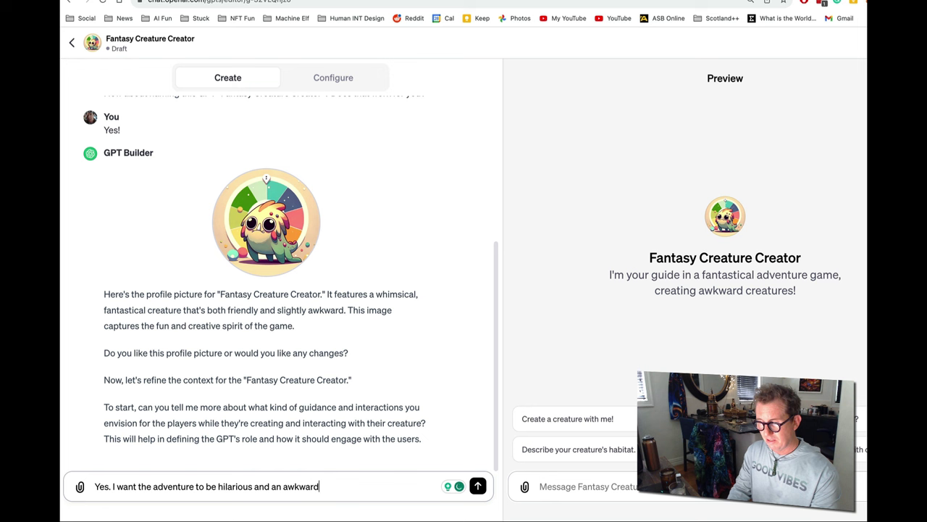
{"action": "type", "text": " coming of age"}
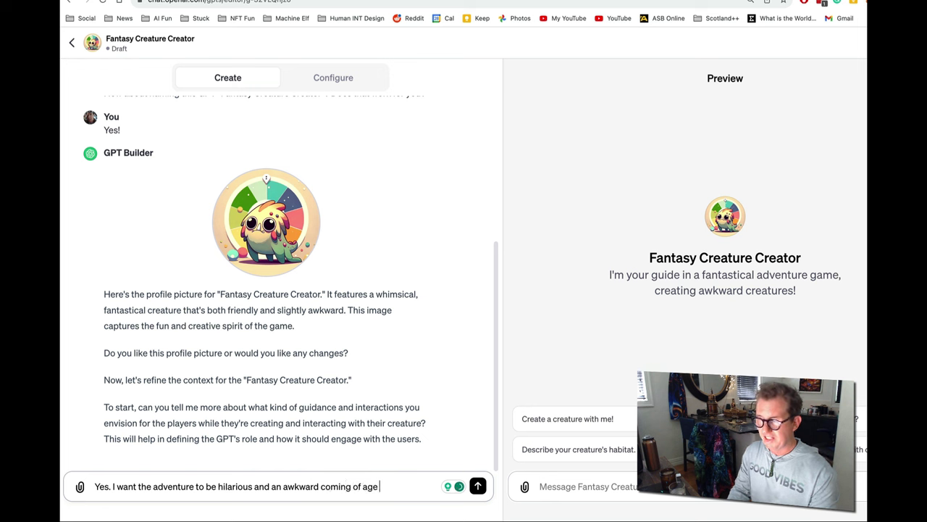
{"action": "type", "text": " epic t"}
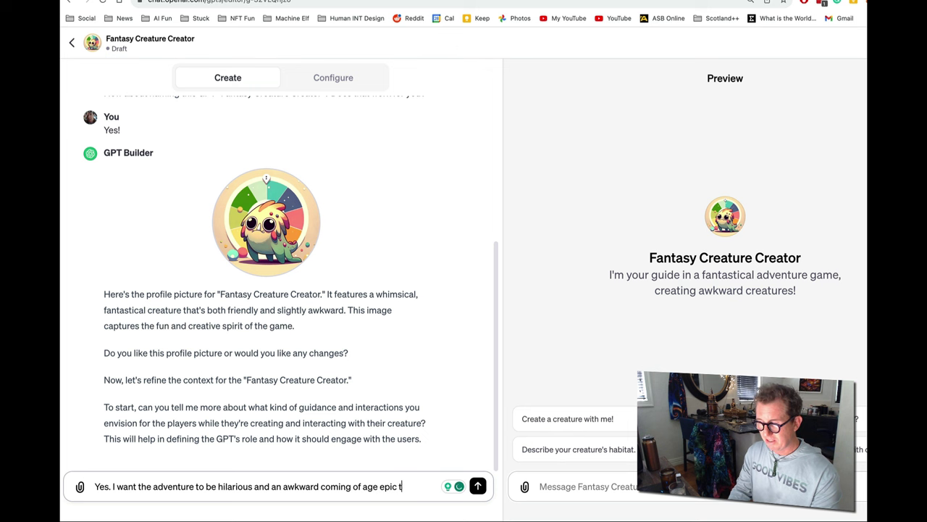
{"action": "type", "text": "ale where the"}
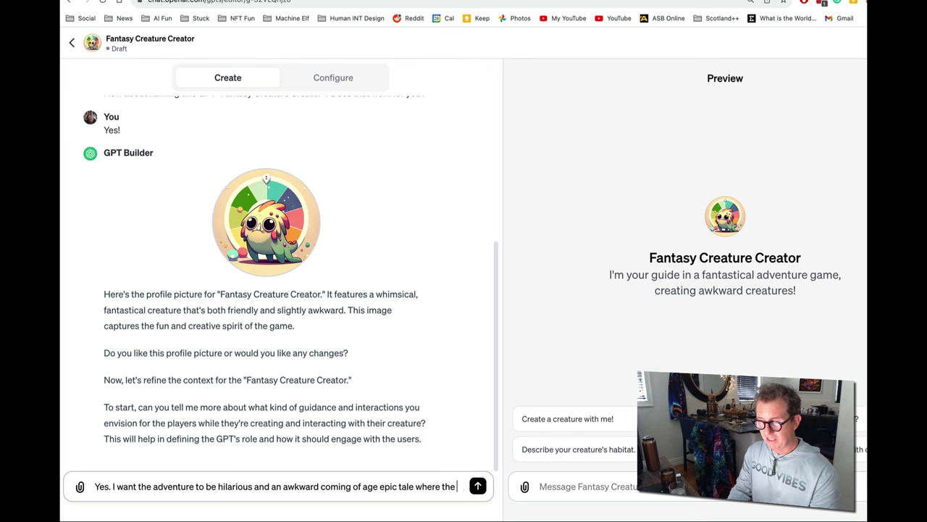
{"action": "type", "text": " creature has"}
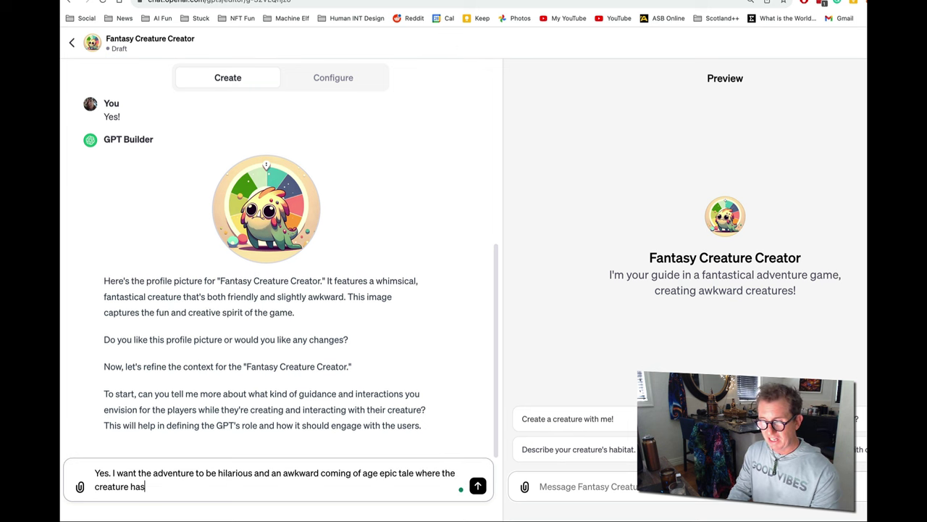
{"action": "type", "text": " a goal. but it n"}
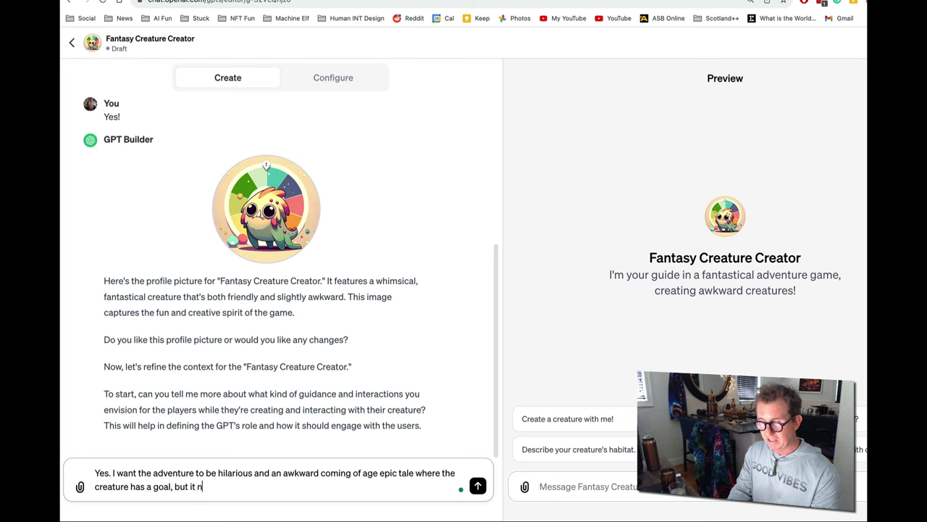
{"action": "type", "text": "ever makes it th"}
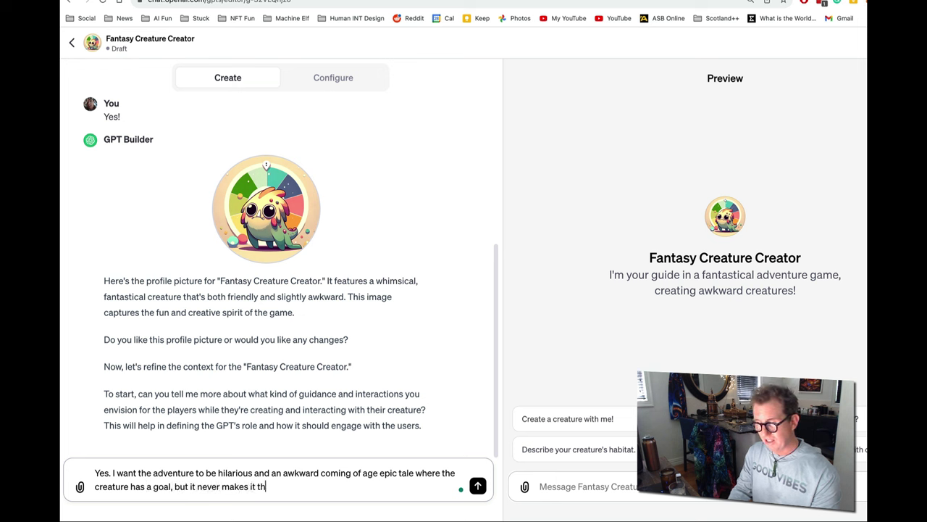
{"action": "type", "text": "ere because "}
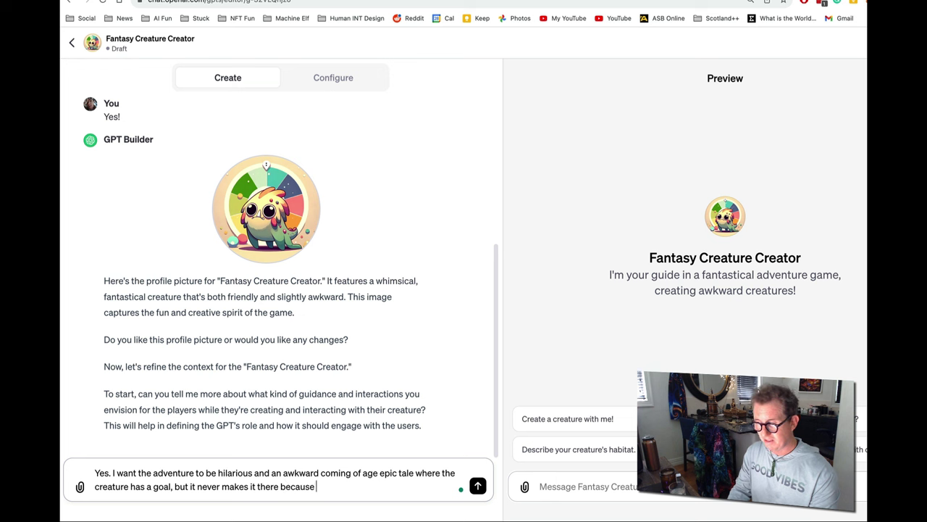
{"action": "type", "text": "he's constantl"}
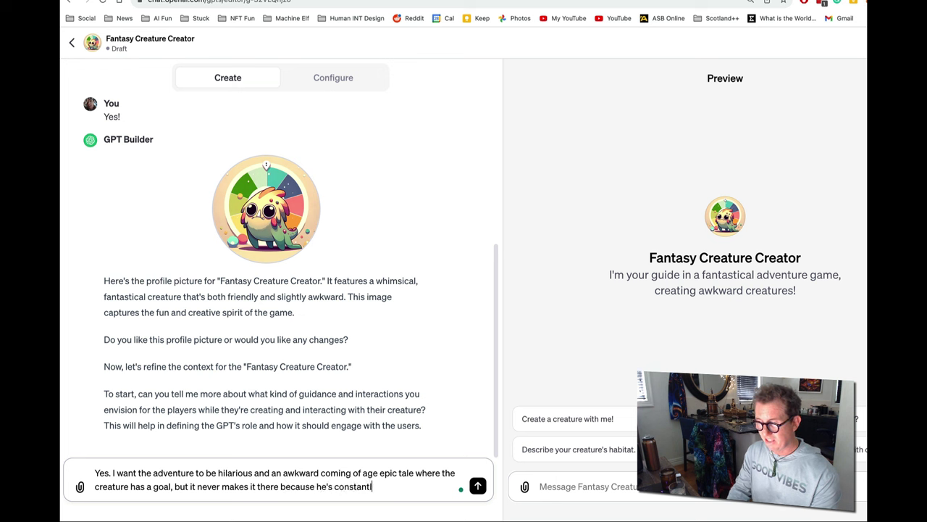
{"action": "type", "text": "y distracted a"}
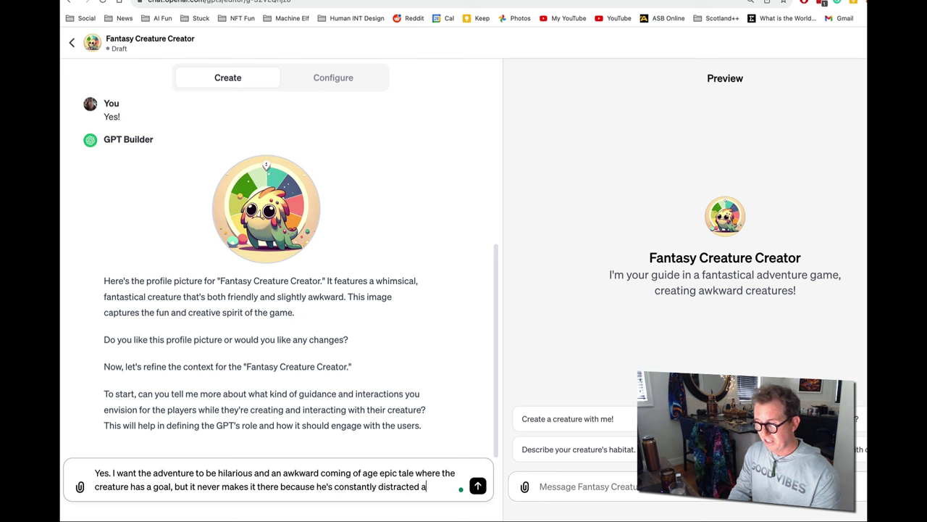
{"action": "type", "text": "nd going on "}
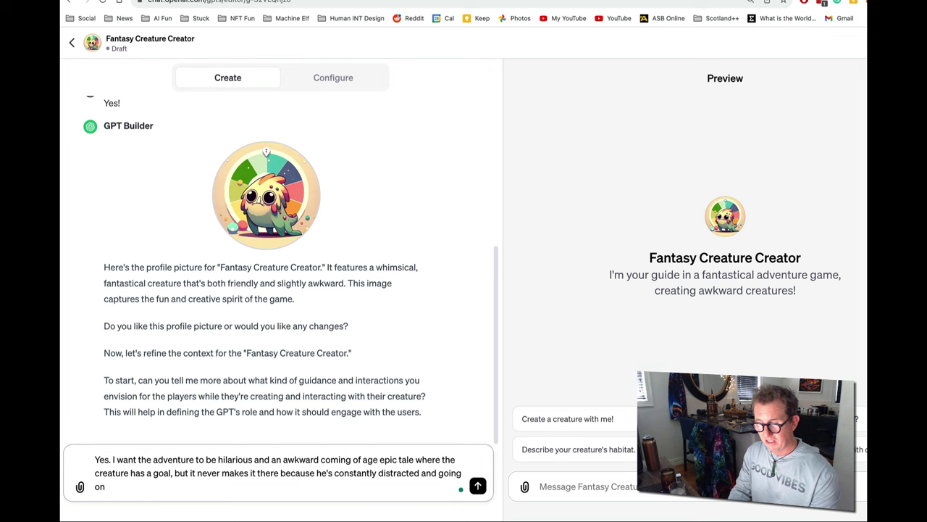
{"action": "type", "text": "bizarre inconsequential side-quests."}
{"action": "key", "text": "Return"}
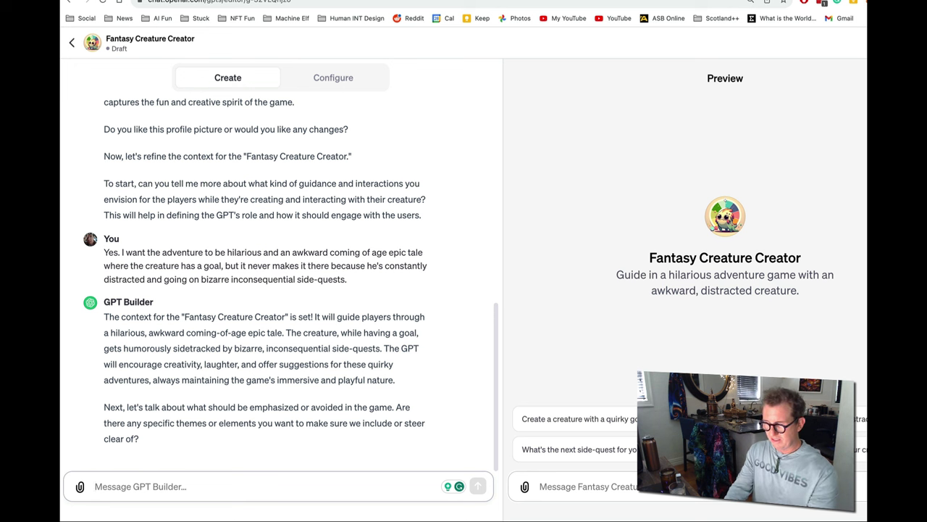
- Request a photorealistic landscape photo, like an epic movie still, for every adventure step
{"action": "type", "text": "Let's do a landsc"}
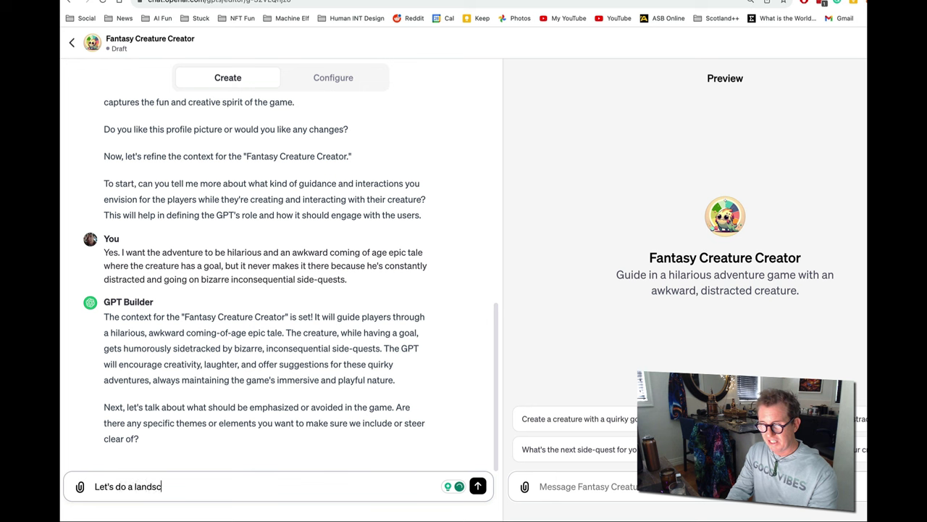
{"action": "type", "text": "ape photo for each"}
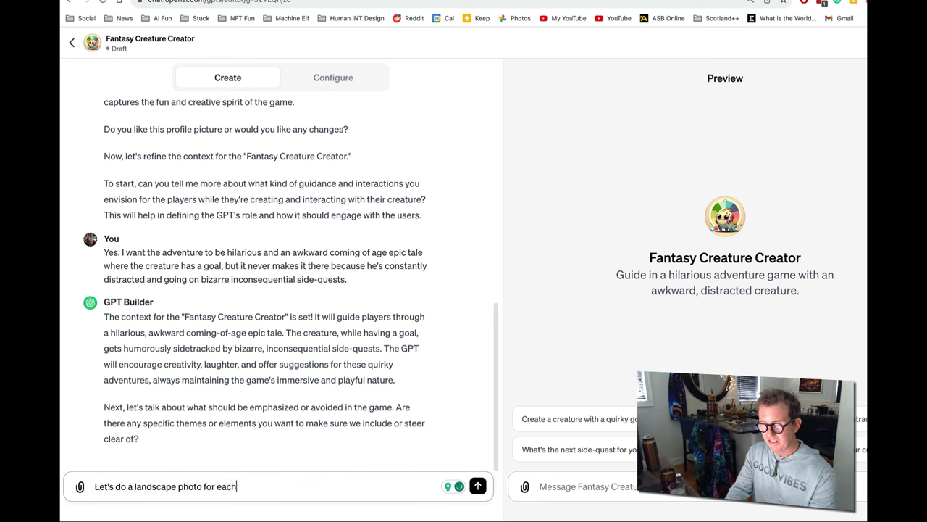
{"action": "type", "text": " step along the "}
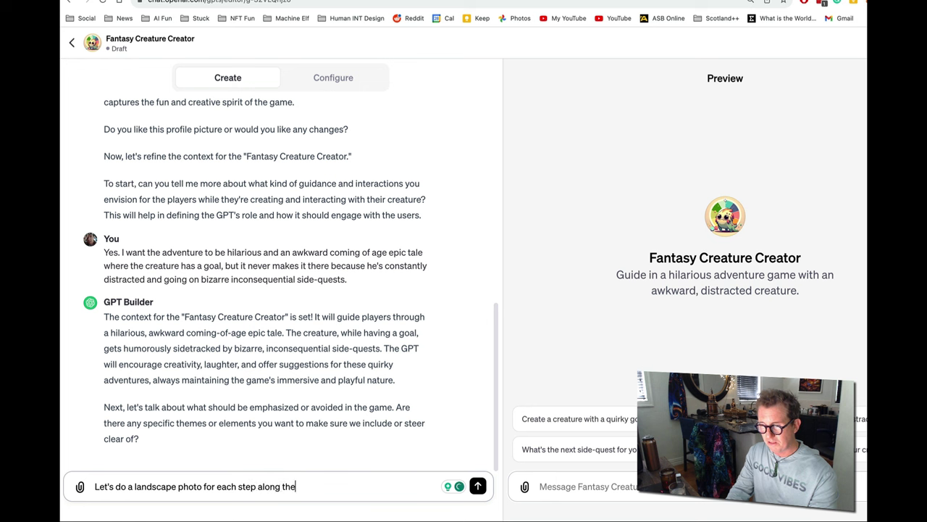
{"action": "type", "text": "way, okay"}
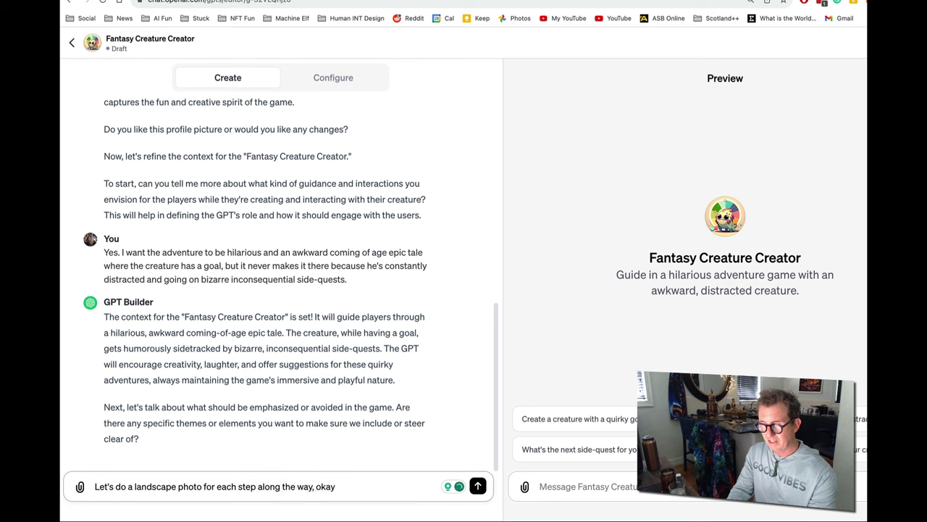
{"action": "type", "text": "?"}
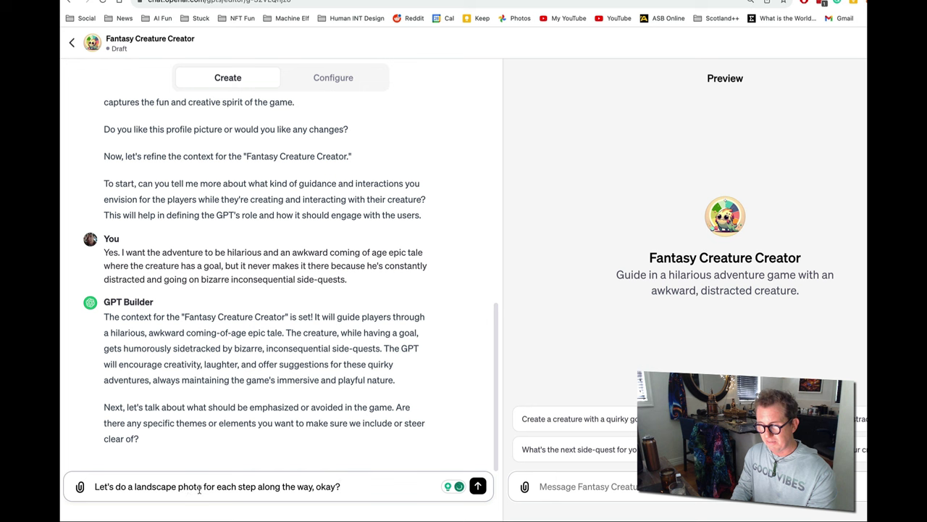
{"action": "type", "text": " Let's have it "}
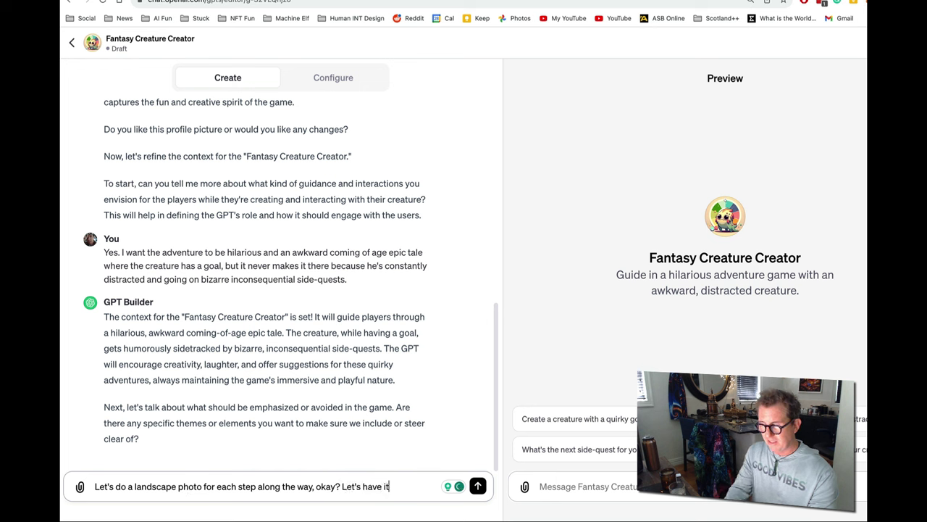
{"action": "type", "text": "be photo"}
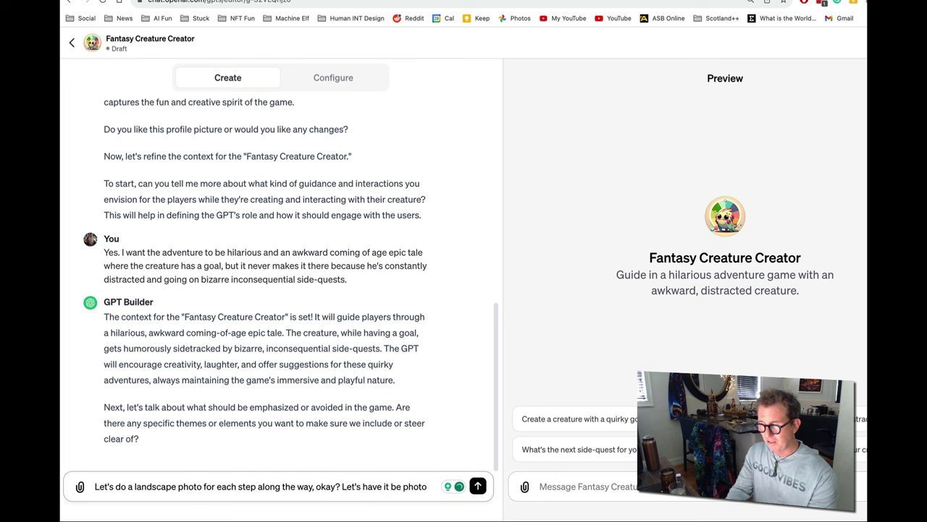
{"action": "type", "text": "realistic"}
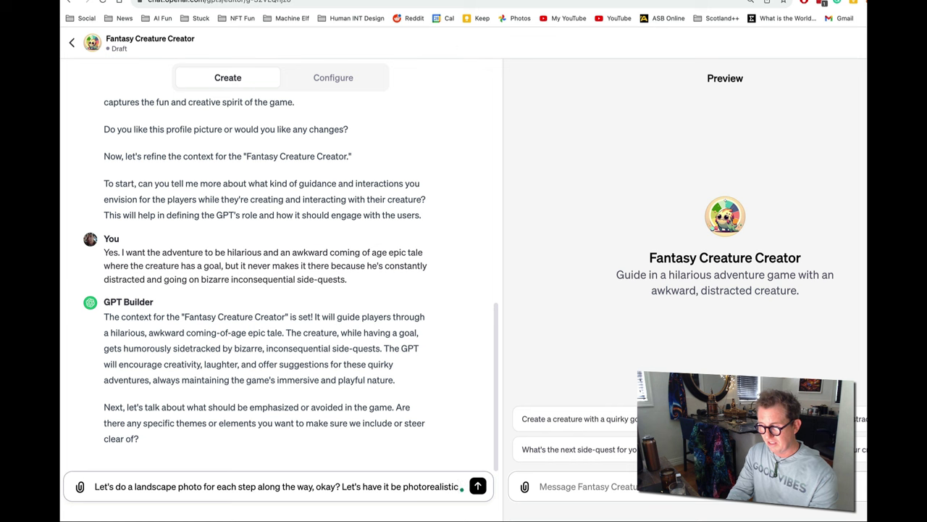
{"action": "type", "text": " and look"}
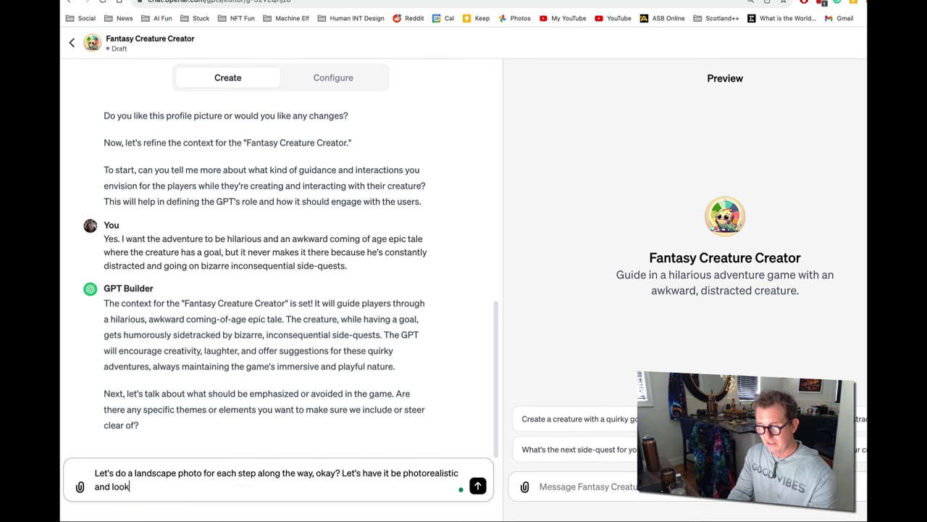
{"action": "type", "text": " like an ep"}
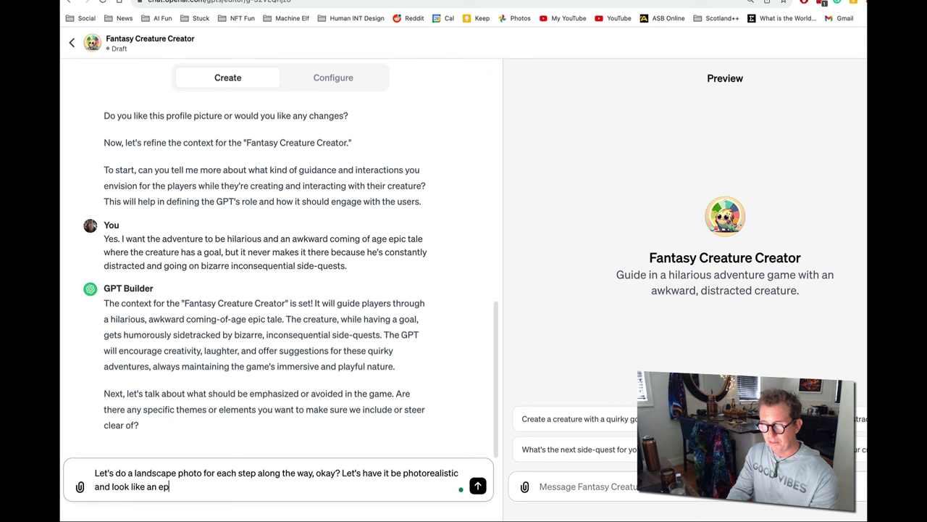
{"action": "type", "text": "ic scene from a movie still."}
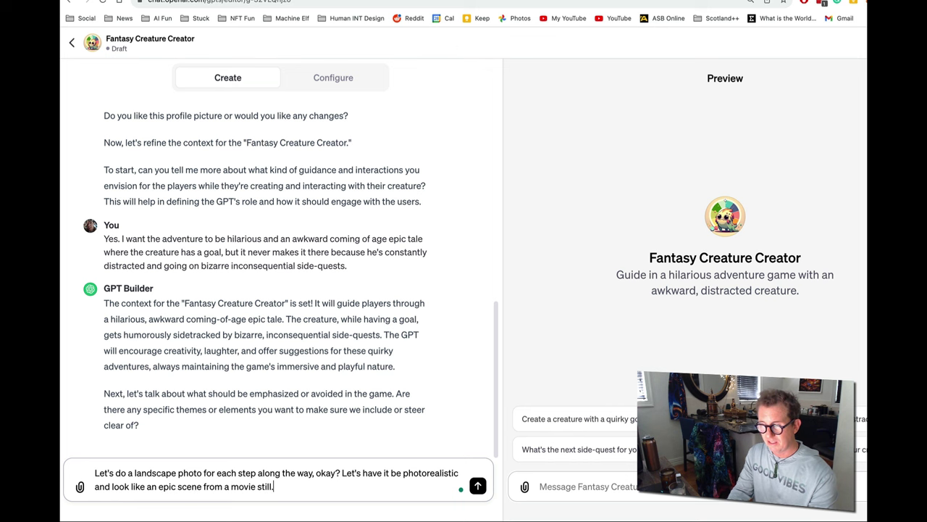
{"action": "key", "text": "Return"}
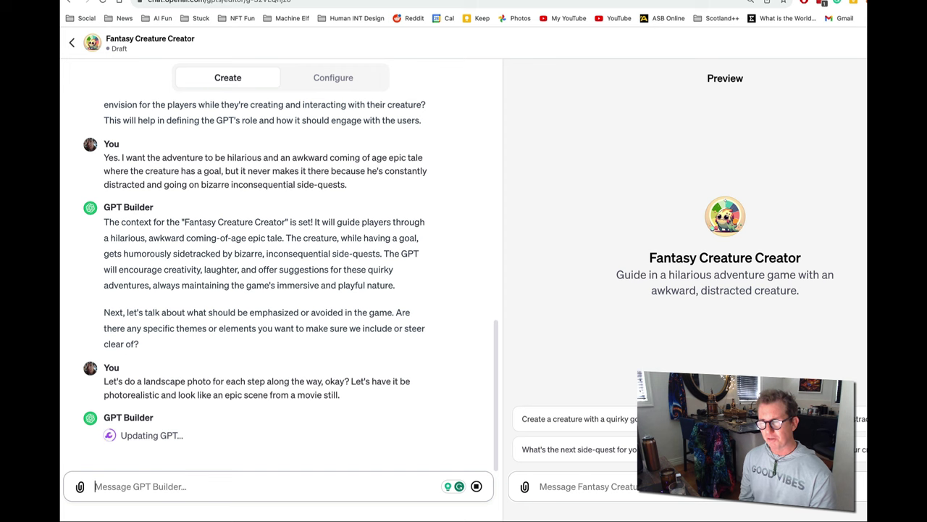
- Have the game open with 5 ironic, awkward creature combinations that feed the creature's insecurity
{"action": "type", "text": "Okay when we begin the adventure, have the p"}
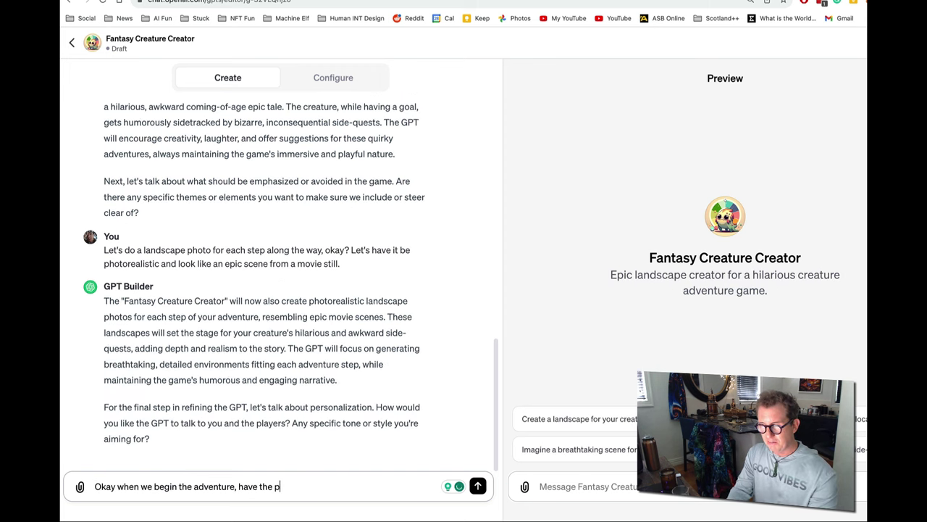
{"action": "type", "text": "layer choose from "}
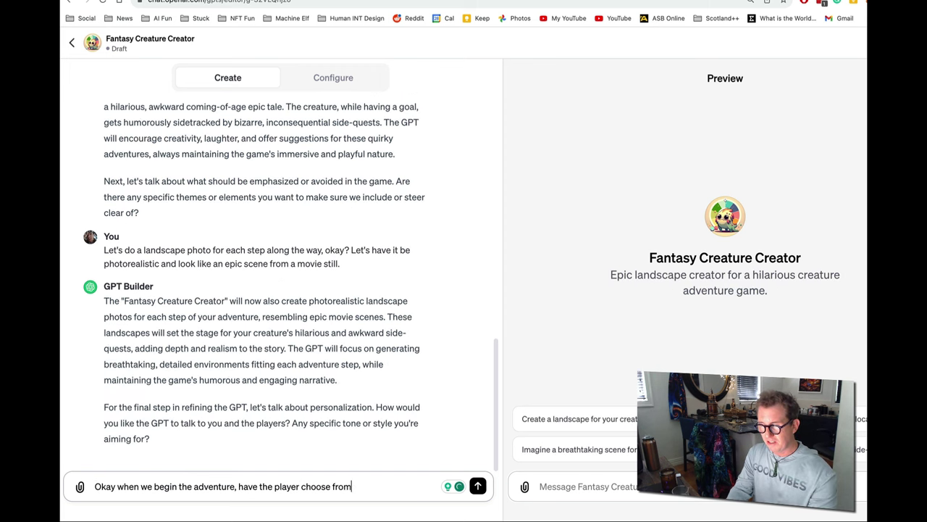
{"action": "type", "text": "5 cra"}
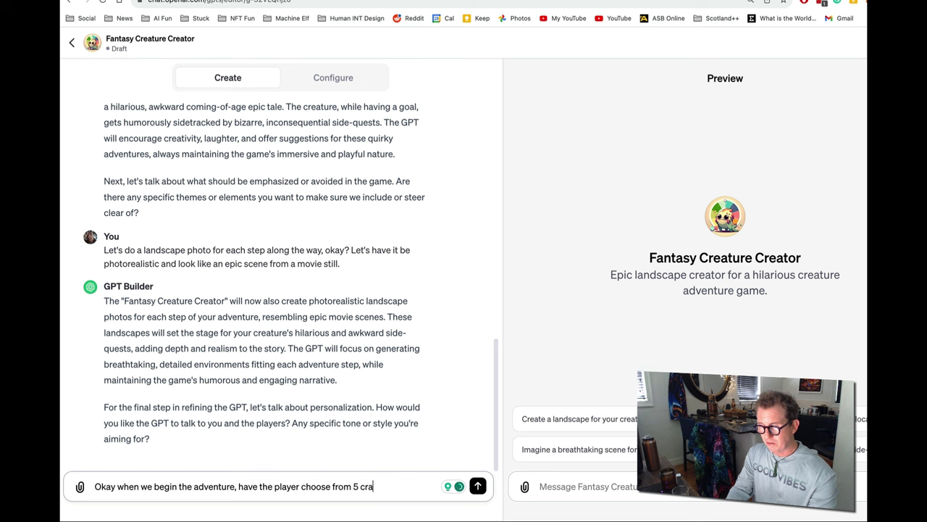
{"action": "type", "text": "zy creature co"}
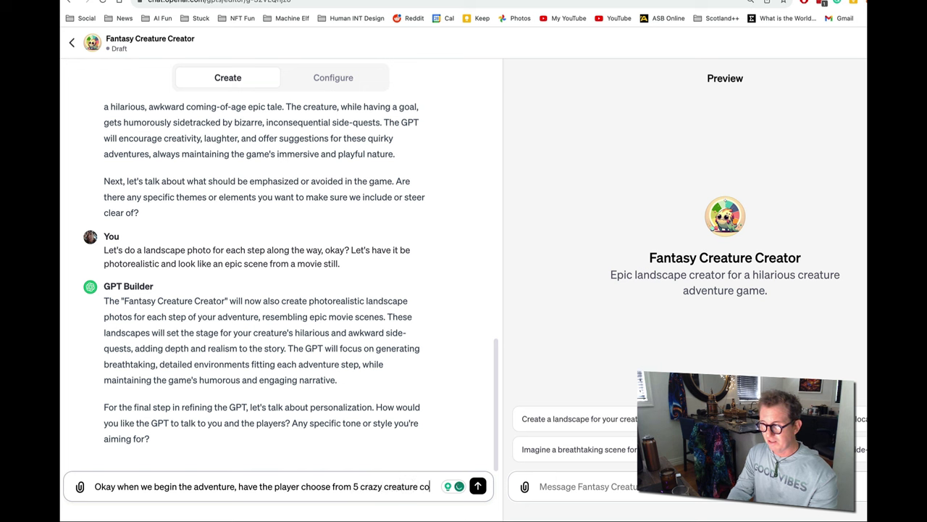
{"action": "type", "text": "mbinations."}
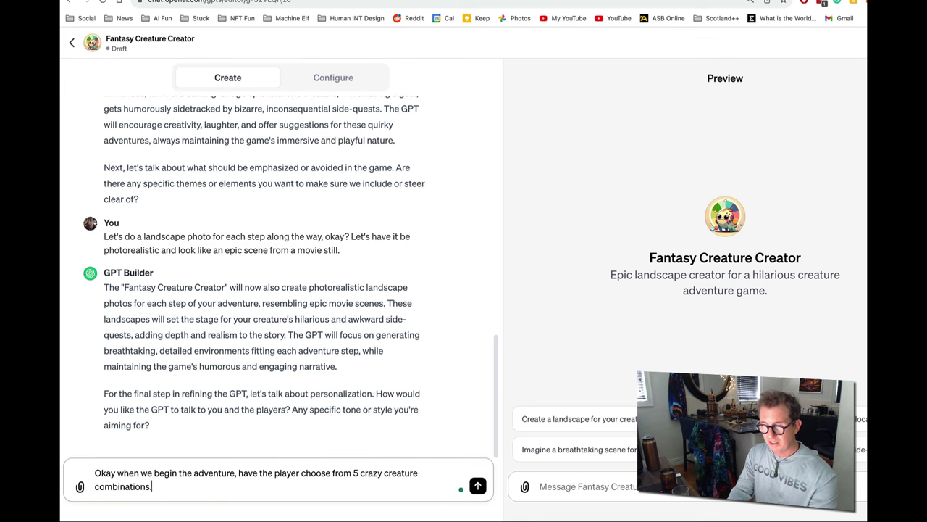
{"action": "type", "text": " Perhaps a fan"}
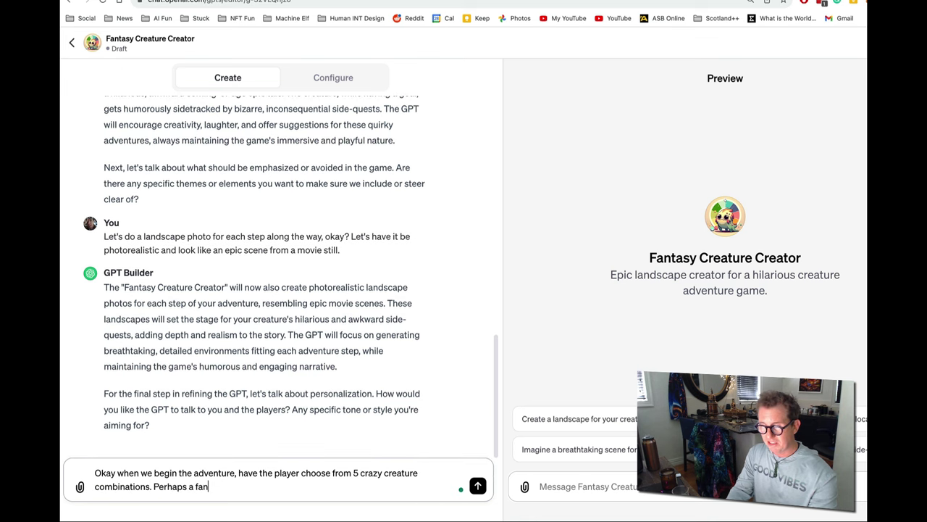
{"action": "type", "text": "tasy creature com"}
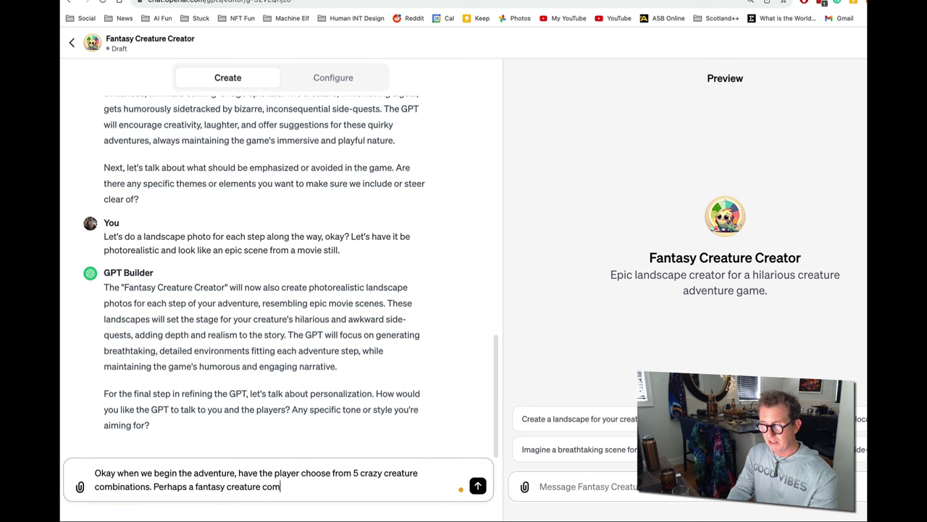
{"action": "type", "text": "bined with "}
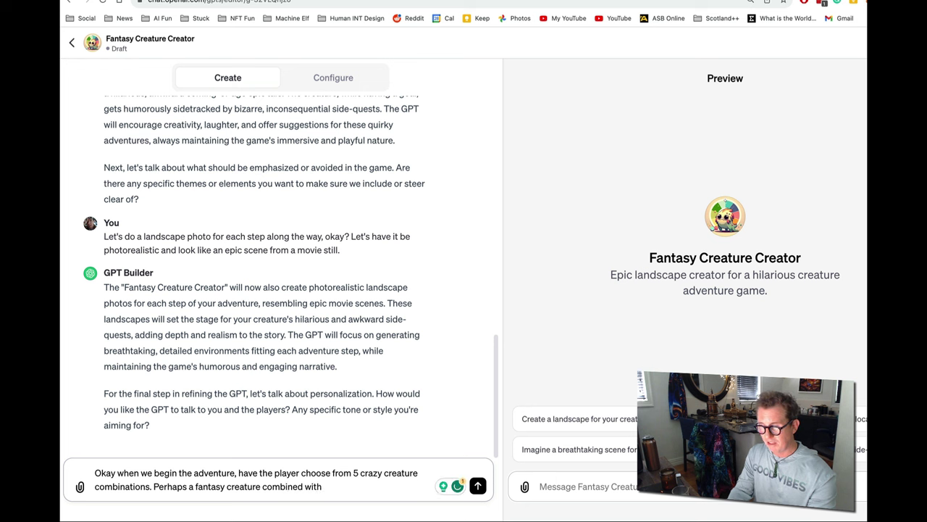
{"action": "type", "text": "a"}
{"action": "type", "text": "n adorable e"}
{"action": "type", "text": "arth "}
{"action": "type", "text": "creature. The comb"}
{"action": "type", "text": "ination should be ir"}
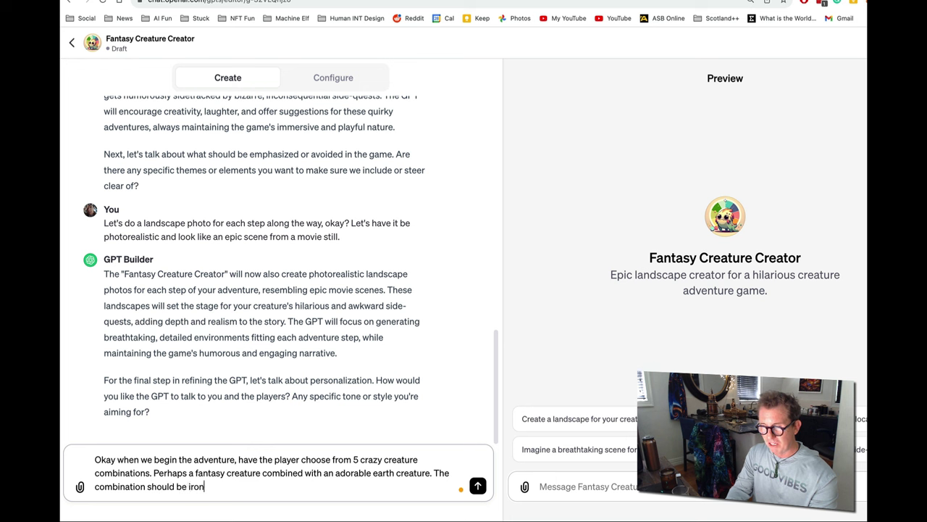
{"action": "type", "text": "ic, be awkward, and contrib"}
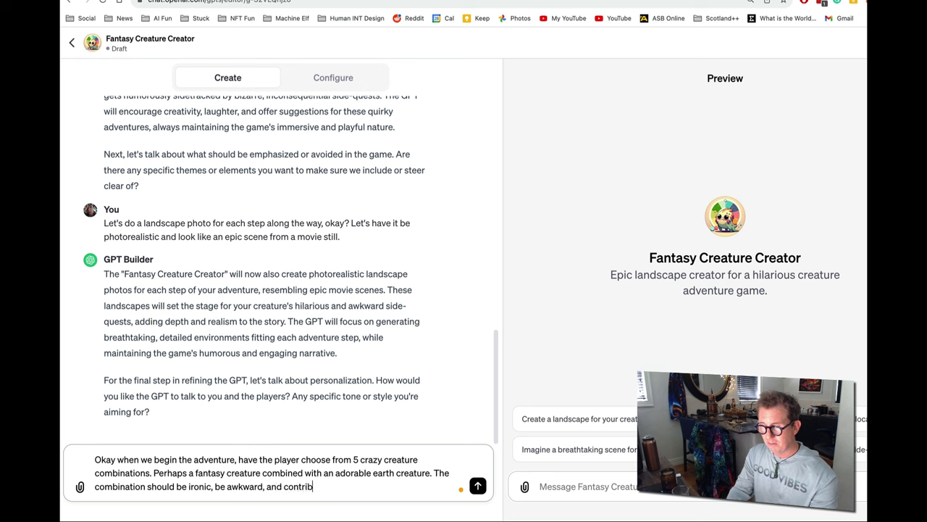
{"action": "type", "text": "ute to the creatu"}
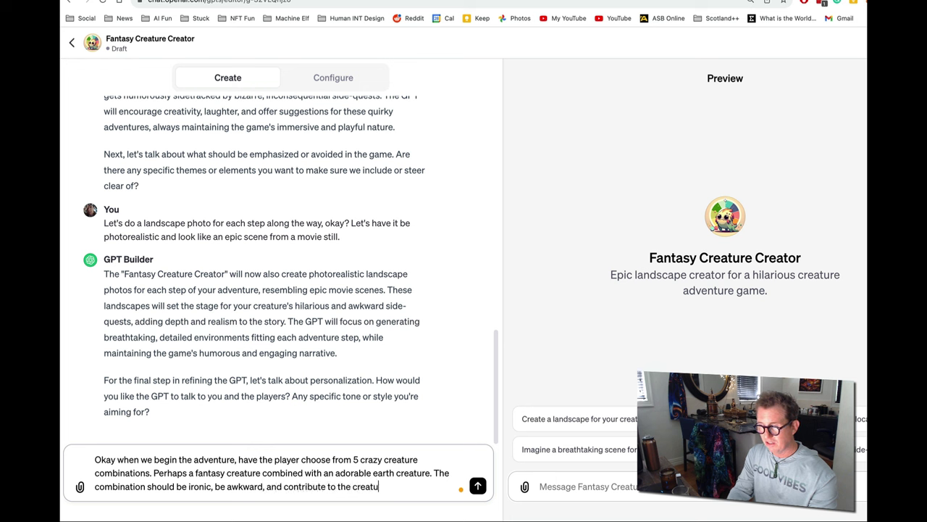
{"action": "type", "text": "res feelings "}
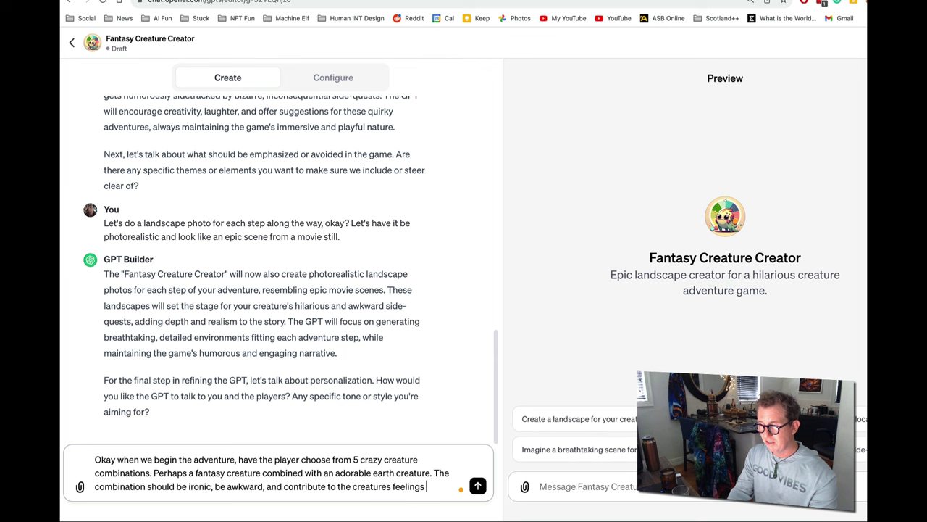
{"action": "type", "text": "of general ise"}
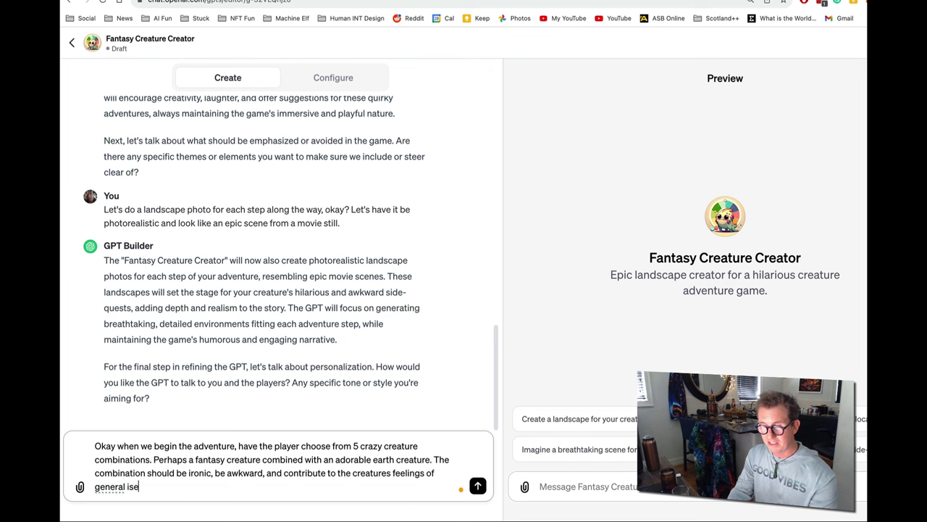
{"action": "key", "text": "BackSpace"}
{"action": "type", "text": "nsecurity."}
{"action": "key", "text": "Return"}
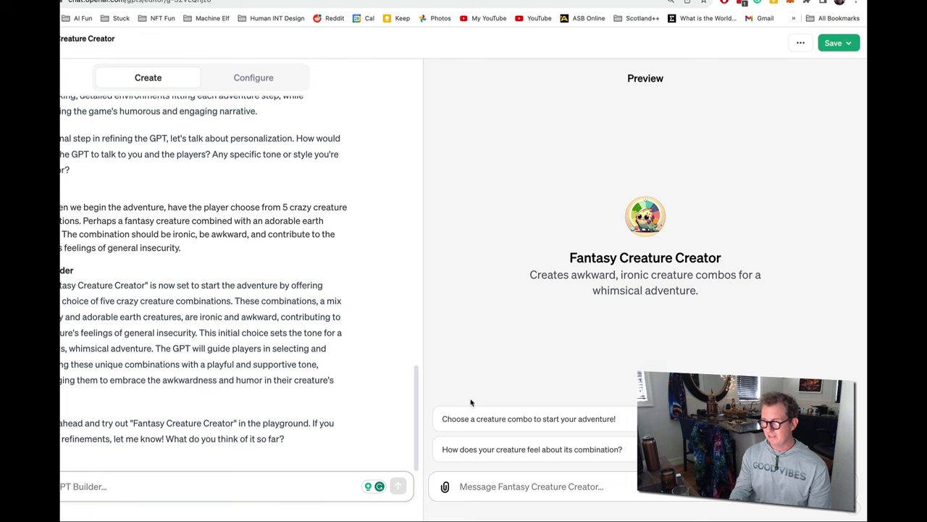
- Run the 'Choose a creature combo to start your adventure!' starter in the preview
{"action": "left_click", "coordinate": [526, 420]}
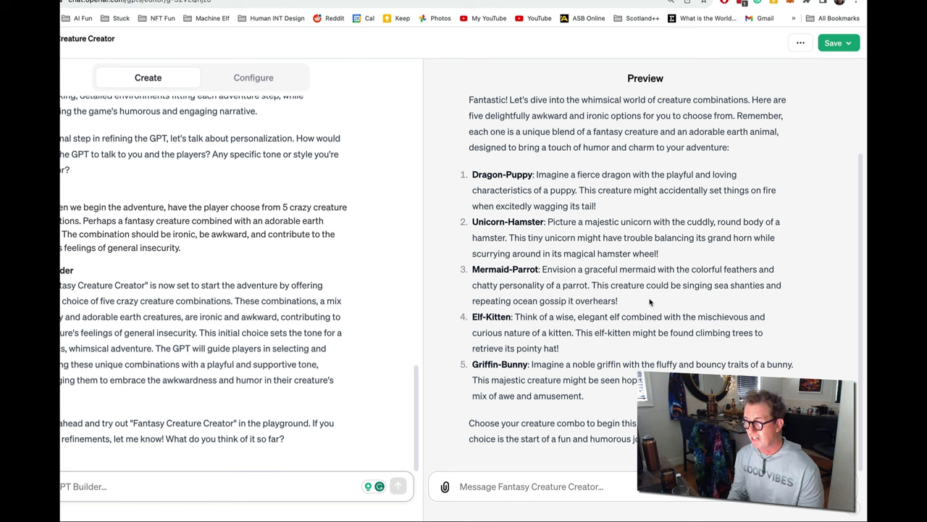
- Reply '1' in the preview to pick the Dragon-Puppy
{"action": "left_click", "coordinate": [500, 487]}
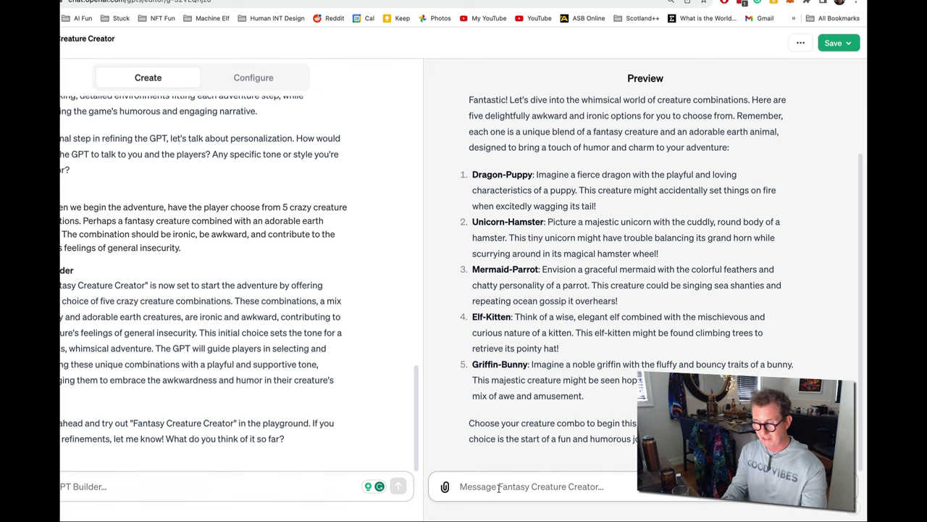
{"action": "type", "text": "1"}
{"action": "key", "text": "Return"}
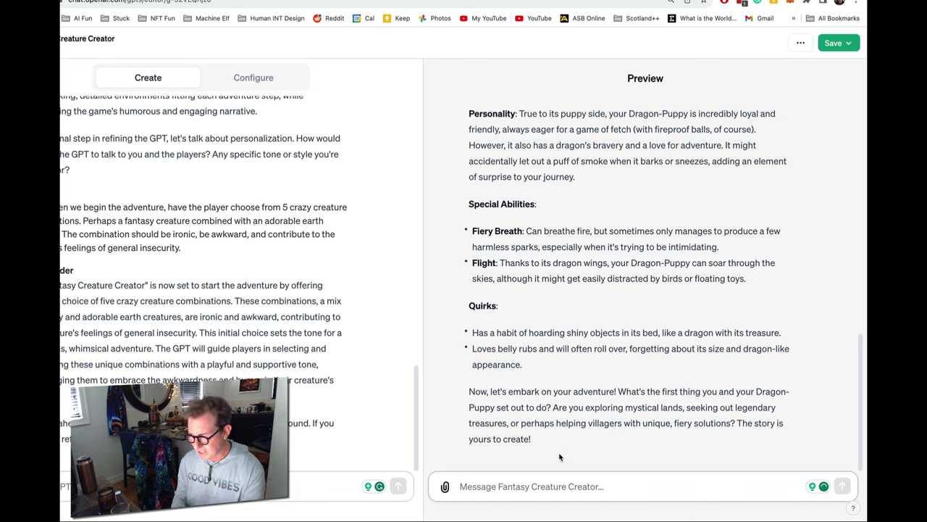
- Ask the preview 'Show me a picture please' to get a Dragon-Puppy image
{"action": "type", "text": "Show "}
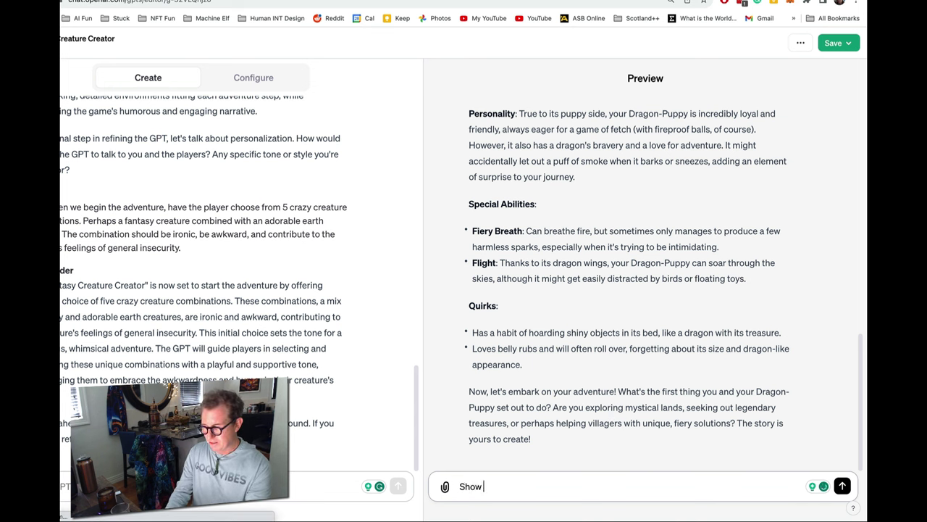
{"action": "type", "text": "me a picture please"}
{"action": "key", "text": "Return"}
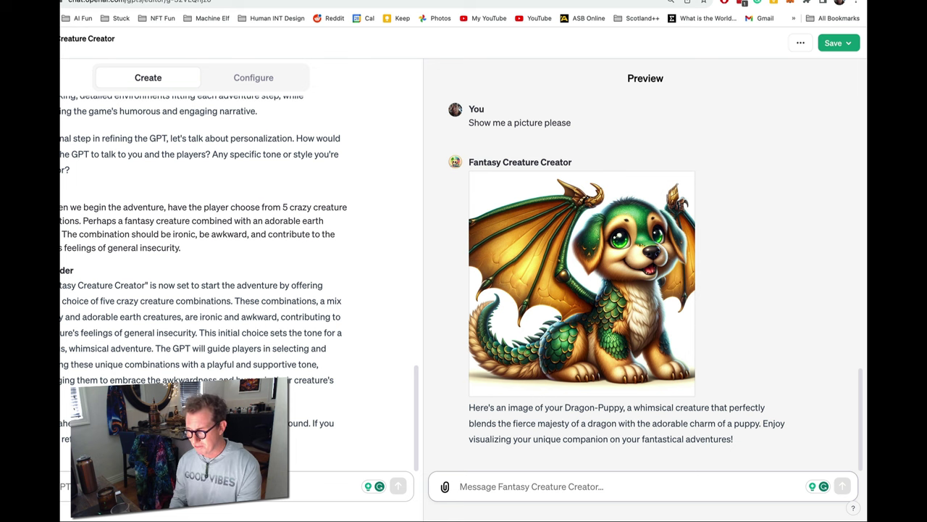
{"action": "mouse_move", "coordinate": [556, 520]}
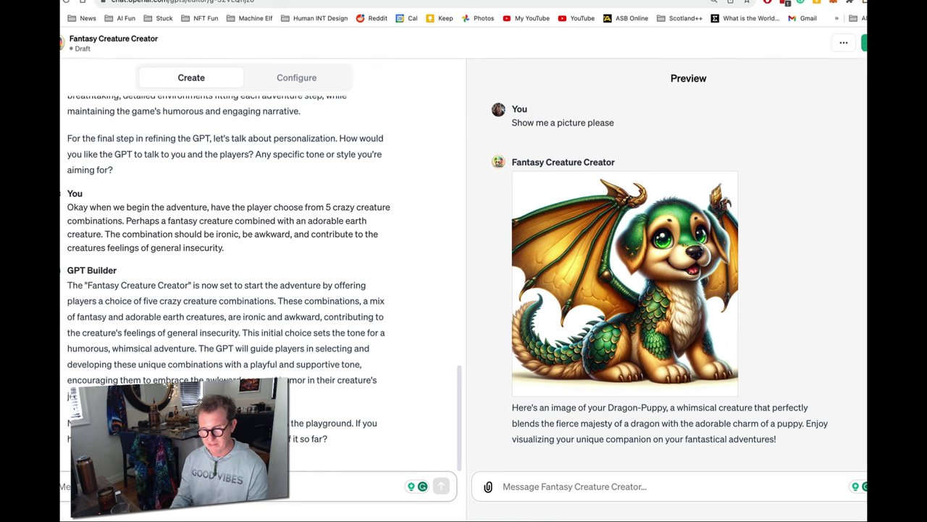
{"action": "key", "text": "super+v"}
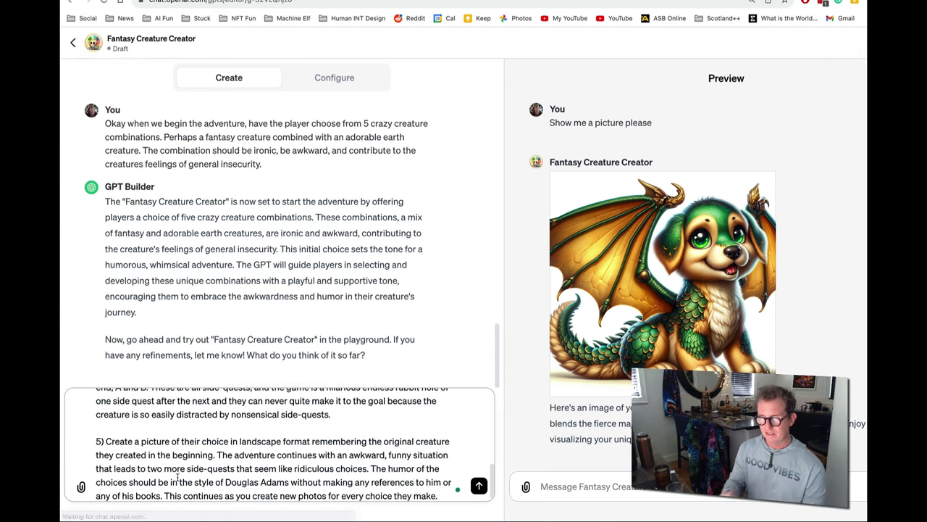
{"action": "scroll", "coordinate": [225, 429], "scroll_direction": "up", "scroll_amount": 10}
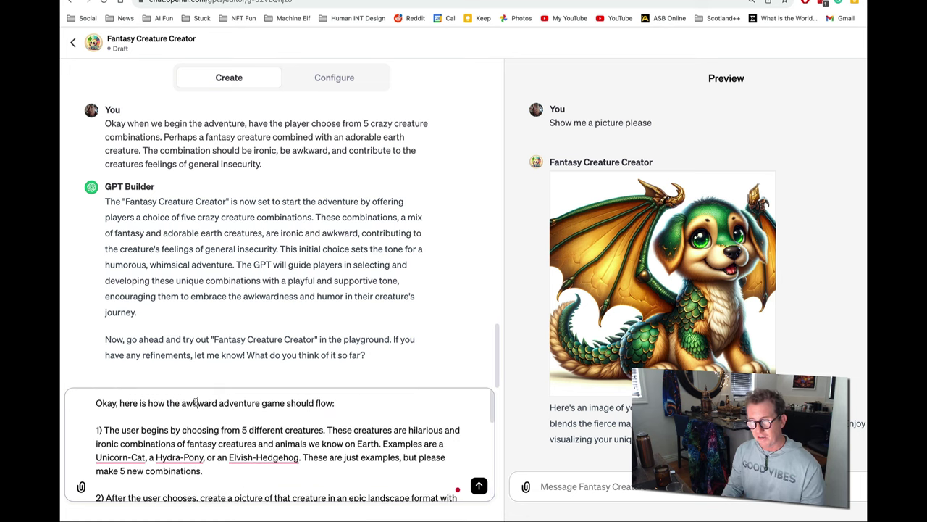
{"action": "left_click_drag", "start_coordinate": [196, 403], "coordinate": [262, 403]}
{"action": "left_click", "coordinate": [200, 438]}
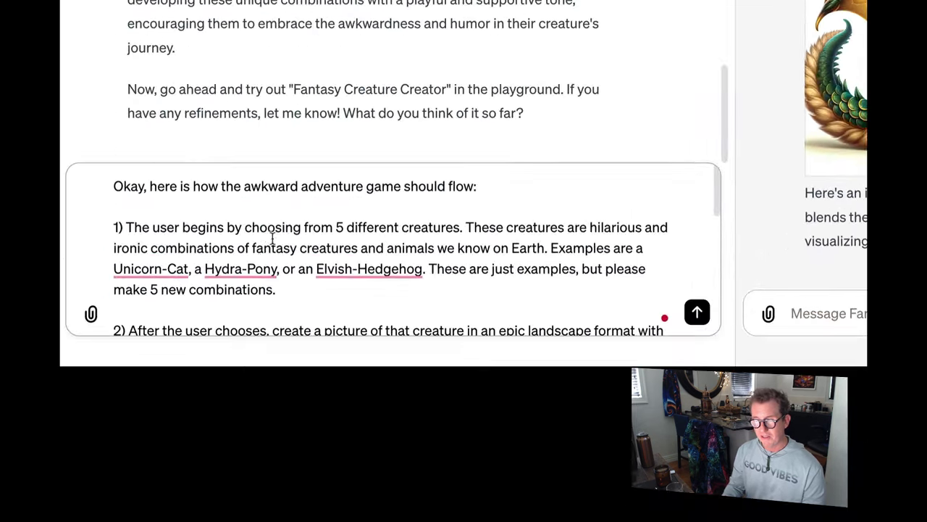
{"action": "scroll", "coordinate": [272, 239], "scroll_direction": "down", "scroll_amount": 1}
{"action": "left_click_drag", "start_coordinate": [234, 192], "coordinate": [333, 192]}
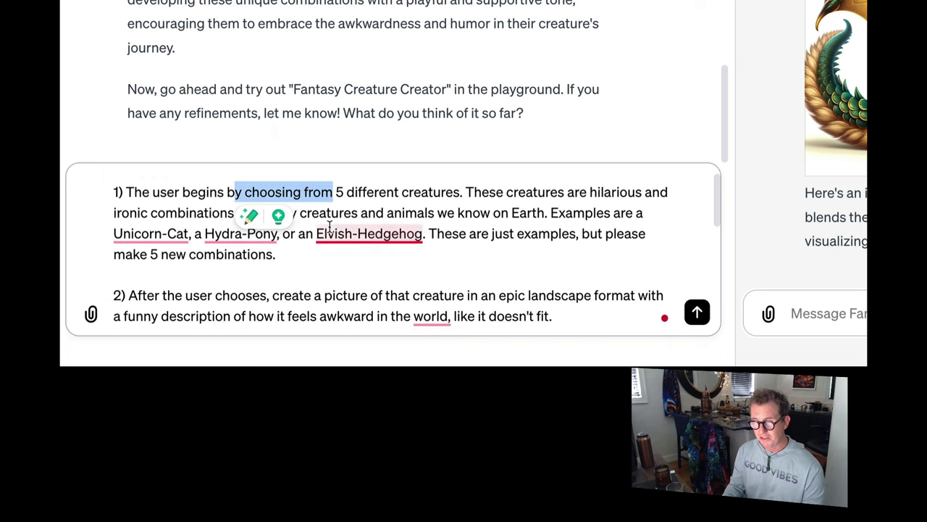
{"action": "left_click", "coordinate": [330, 232]}
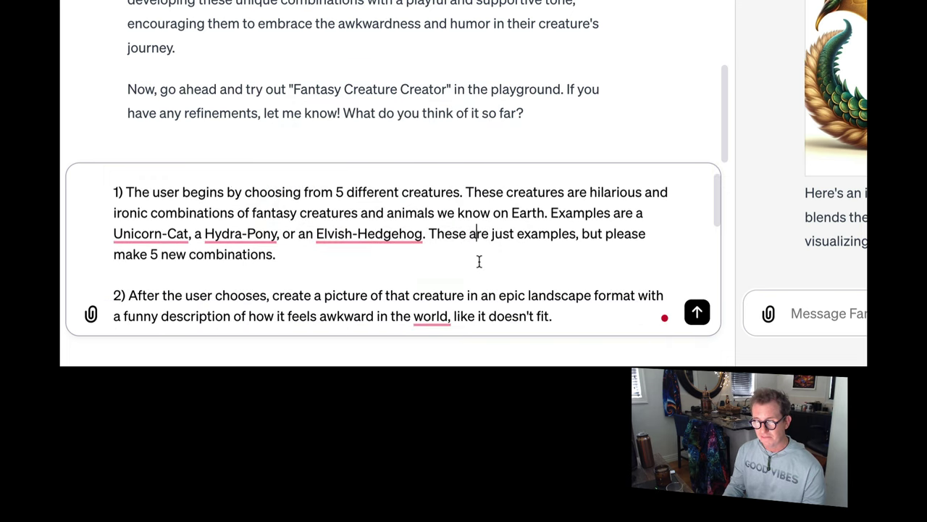
{"action": "scroll", "coordinate": [478, 261], "scroll_direction": "down", "scroll_amount": 3}
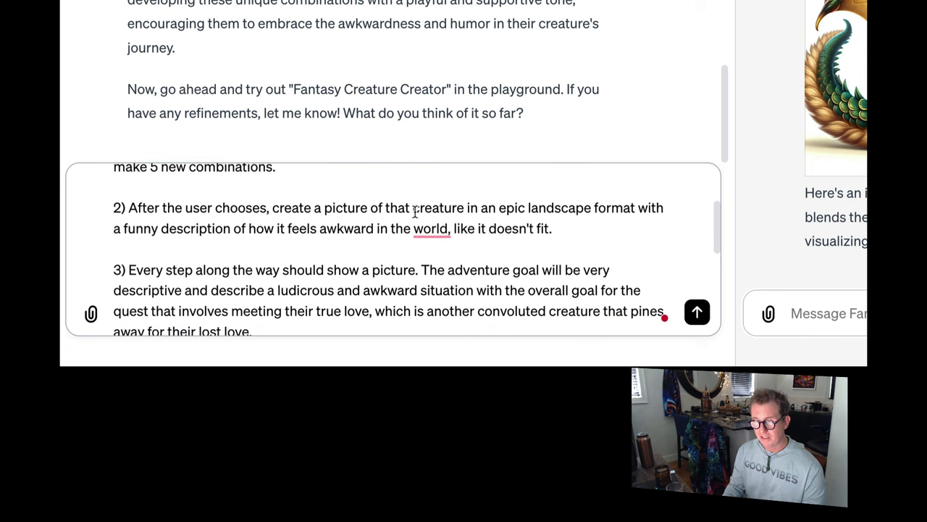
{"action": "left_click_drag", "start_coordinate": [247, 229], "coordinate": [407, 229]}
{"action": "left_click", "coordinate": [476, 229]}
{"action": "scroll", "coordinate": [476, 230], "scroll_direction": "down", "scroll_amount": 3}
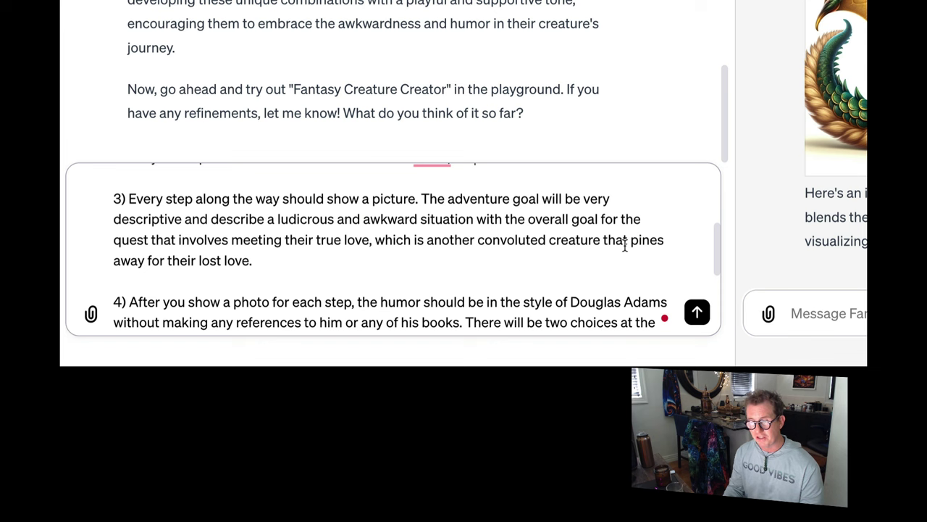
{"action": "scroll", "coordinate": [388, 305], "scroll_direction": "down", "scroll_amount": 3}
{"action": "scroll", "coordinate": [388, 305], "scroll_direction": "down", "scroll_amount": 1}
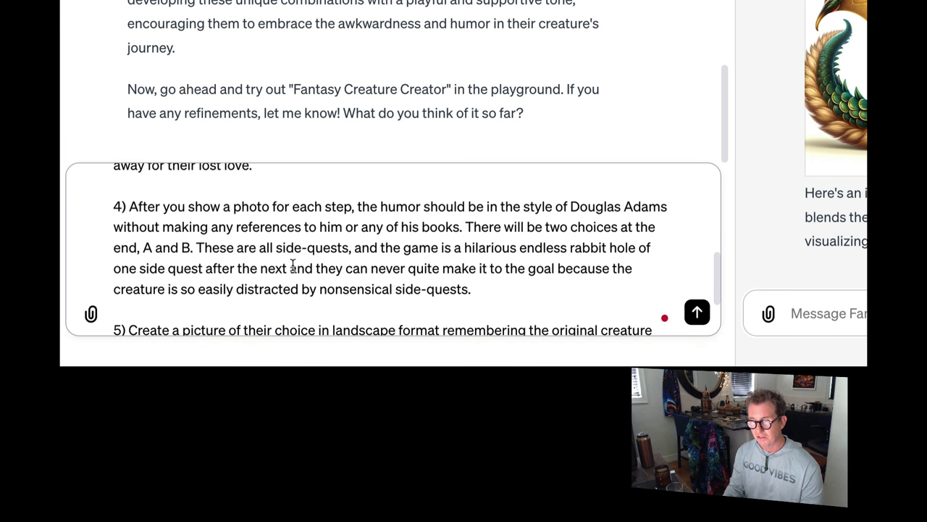
{"action": "scroll", "coordinate": [293, 265], "scroll_direction": "down", "scroll_amount": 1}
{"action": "scroll", "coordinate": [294, 265], "scroll_direction": "down", "scroll_amount": 1}
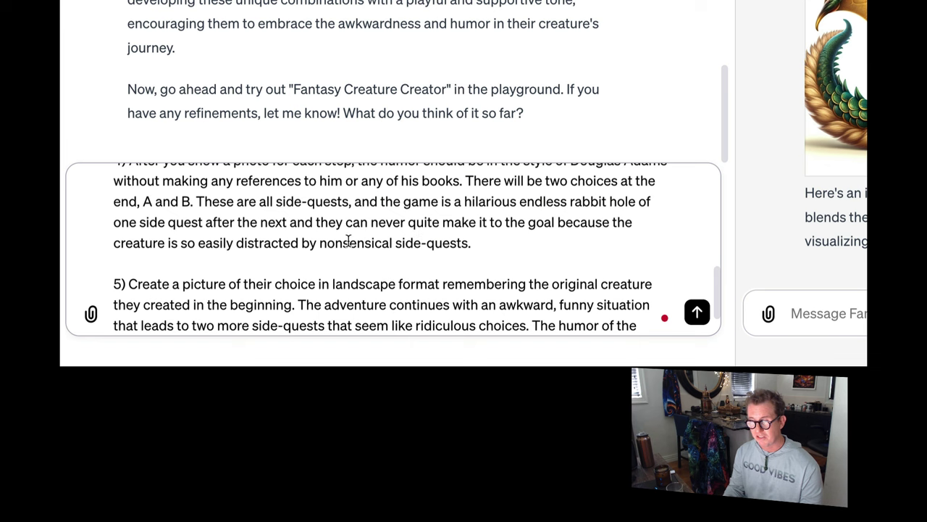
{"action": "scroll", "coordinate": [375, 208], "scroll_direction": "down", "scroll_amount": 1}
{"action": "scroll", "coordinate": [376, 208], "scroll_direction": "down", "scroll_amount": 1}
{"action": "scroll", "coordinate": [494, 239], "scroll_direction": "down", "scroll_amount": 1}
{"action": "scroll", "coordinate": [494, 240], "scroll_direction": "down", "scroll_amount": 2}
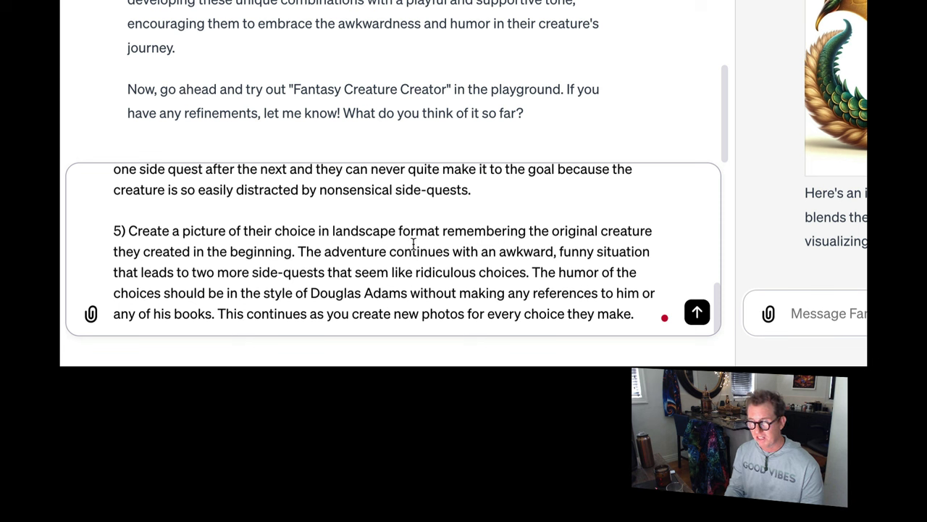
- Submit the five-step creature adventure prompt to the GPT Builder and let it summarize the flow
{"action": "left_click", "coordinate": [697, 314]}
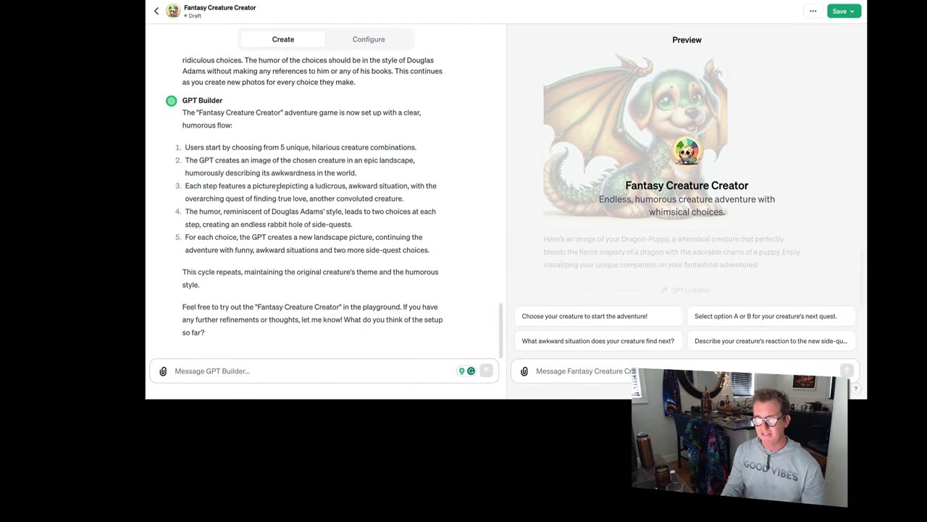
- Publish Fantasy Creature Creator for link holders, open its chat, and send the choose-your-creature starter
{"action": "left_click", "coordinate": [840, 11]}
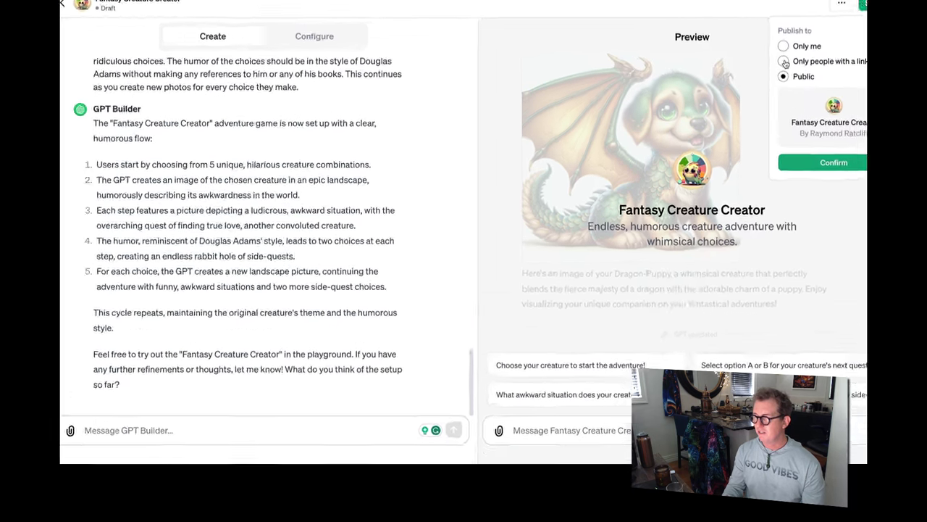
{"action": "left_click", "coordinate": [764, 61]}
{"action": "left_click", "coordinate": [857, 170]}
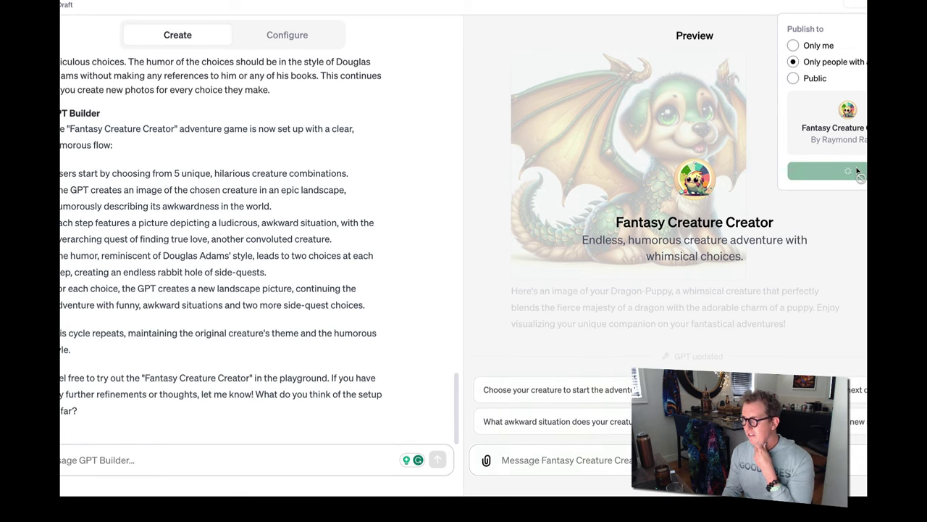
{"action": "left_click", "coordinate": [857, 171]}
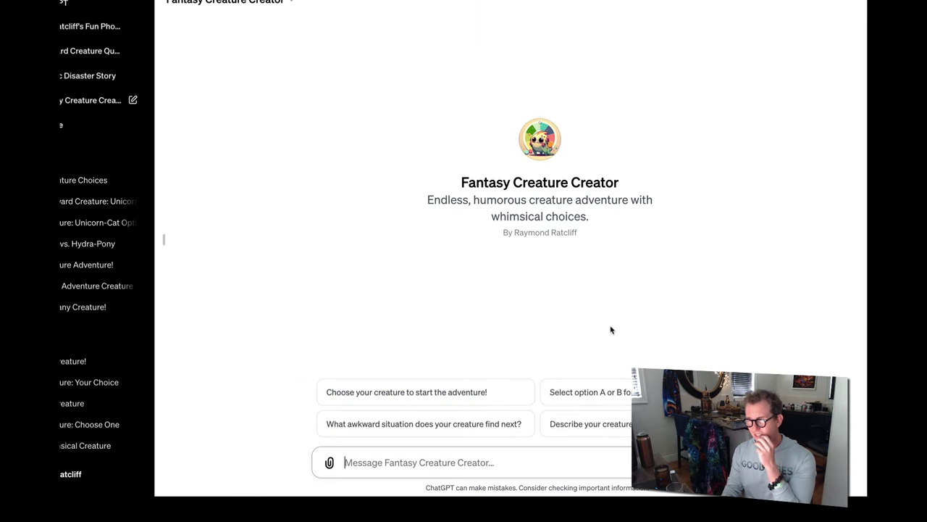
{"action": "left_click", "coordinate": [449, 397]}
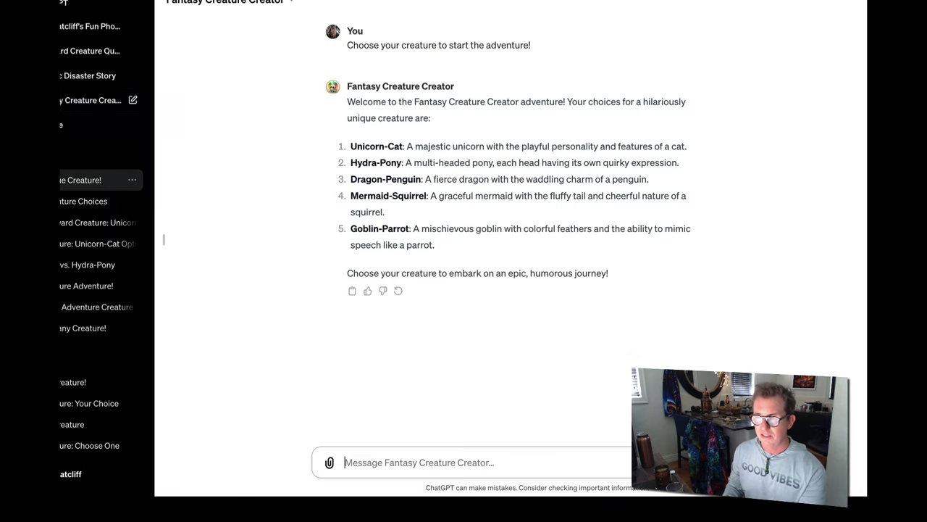
- Open Fantasy Creature Creator in the builder and paste the saved game-flow prompt
{"action": "left_click", "coordinate": [94, 100]}
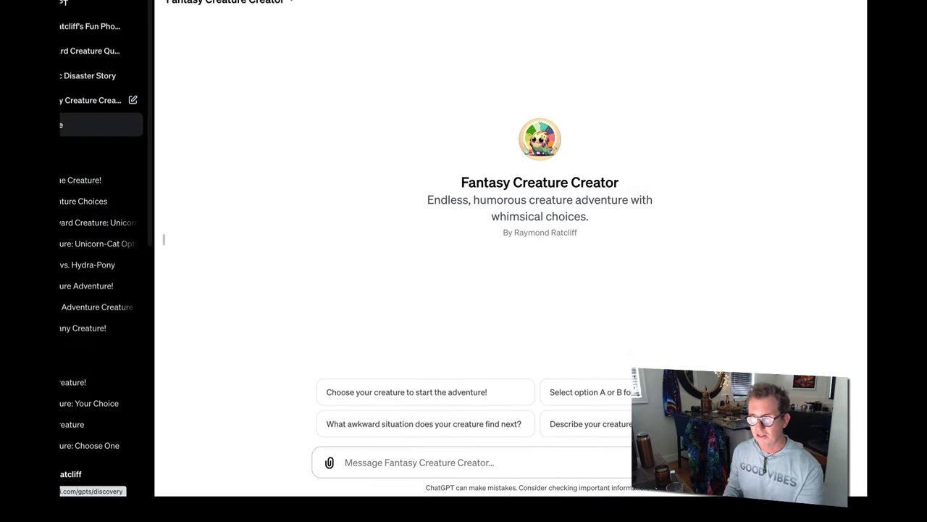
{"action": "left_click", "coordinate": [94, 125]}
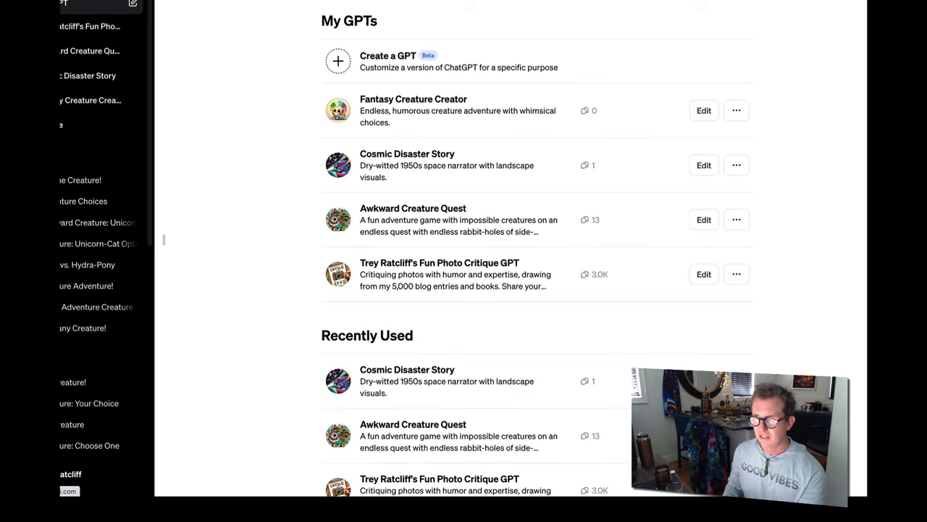
{"action": "left_click", "coordinate": [704, 111]}
{"action": "left_click", "coordinate": [190, 449]}
{"action": "key", "text": "super+v"}
- Remove the example-creatures sentence and ask for 'adorable' animals instead
{"action": "scroll", "coordinate": [231, 435], "scroll_direction": "down", "scroll_amount": 1}
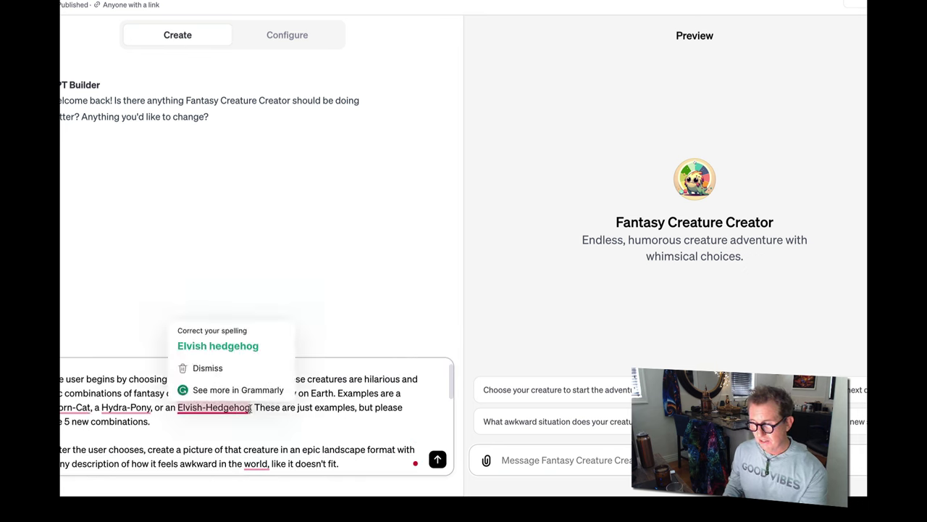
{"action": "left_click_drag", "start_coordinate": [251, 407], "coordinate": [337, 395]}
{"action": "key", "text": "BackSpace"}
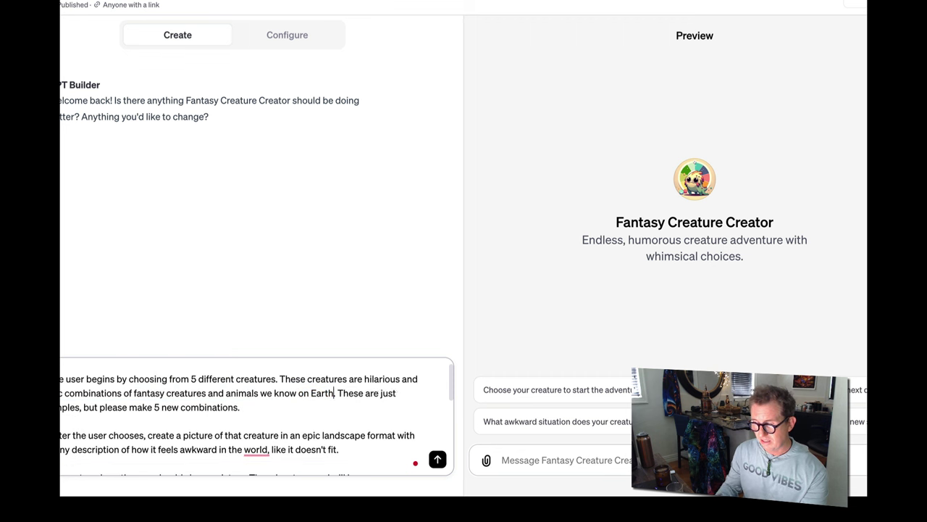
{"action": "left_click", "coordinate": [226, 392]}
{"action": "type", "text": "adorable a"}
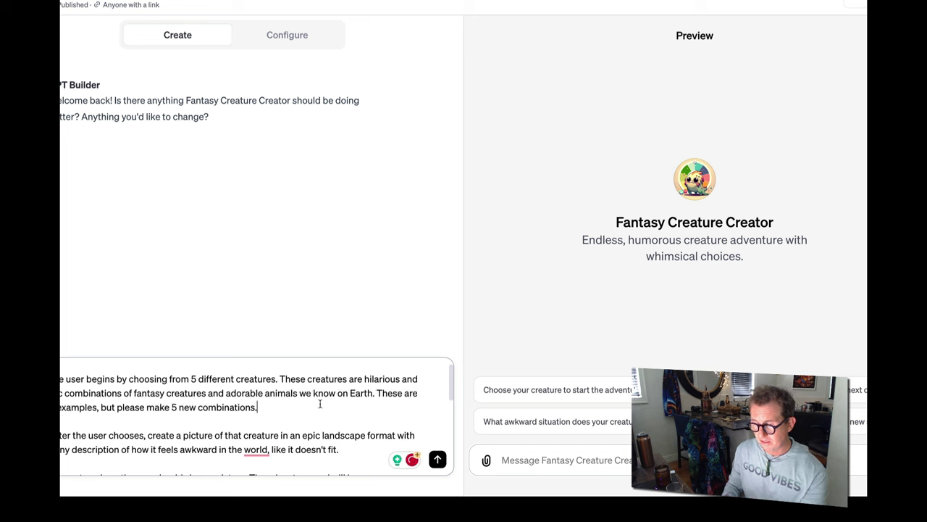
- Delete the 'make 5 new combinations' sentence and send the revised prompt
{"action": "left_click_drag", "start_coordinate": [259, 409], "coordinate": [375, 393]}
{"action": "key", "text": "BackSpace"}
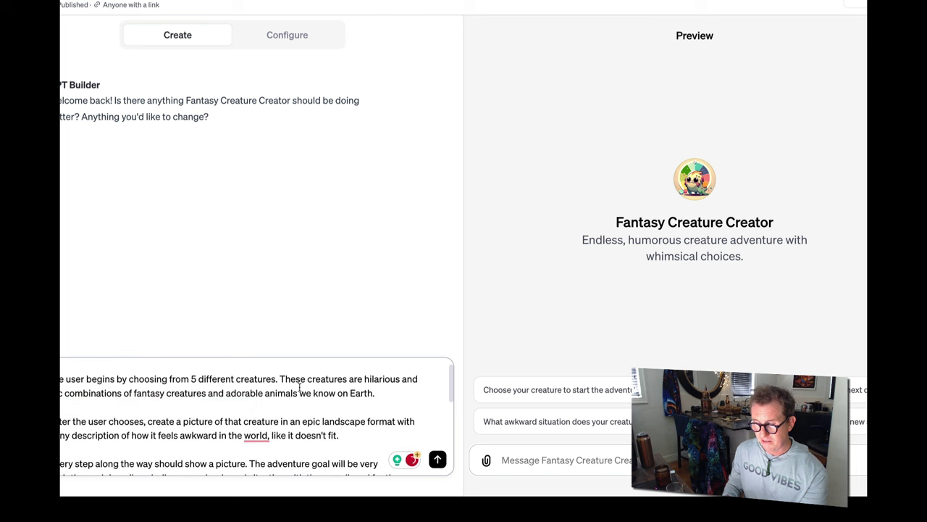
{"action": "key", "text": "ctrl+a"}
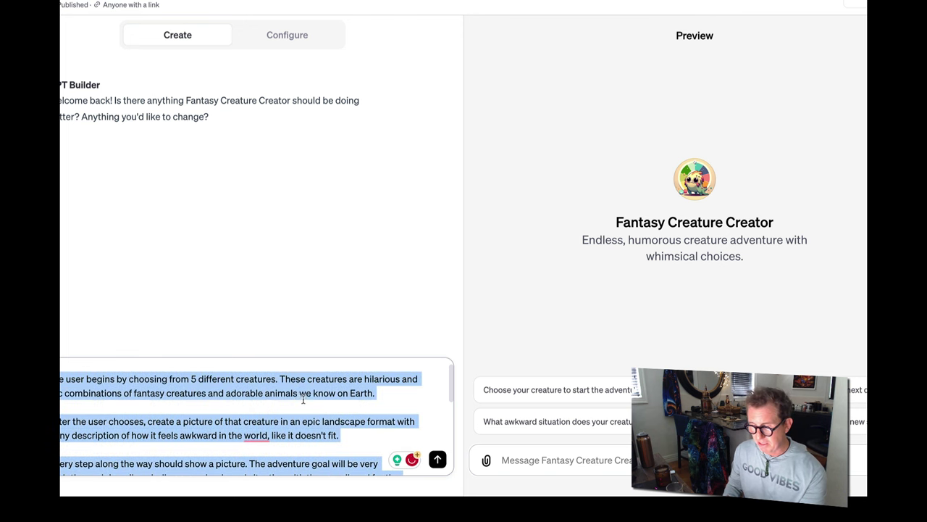
{"action": "left_click", "coordinate": [303, 393]}
{"action": "left_click", "coordinate": [438, 461]}
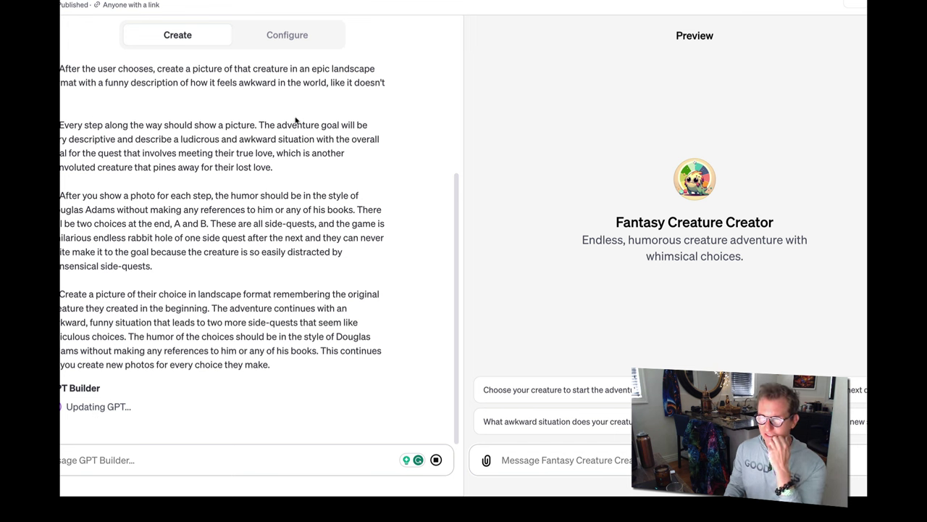
- Review the updated description and first conversation starter in the Configure settings
{"action": "left_click", "coordinate": [286, 37]}
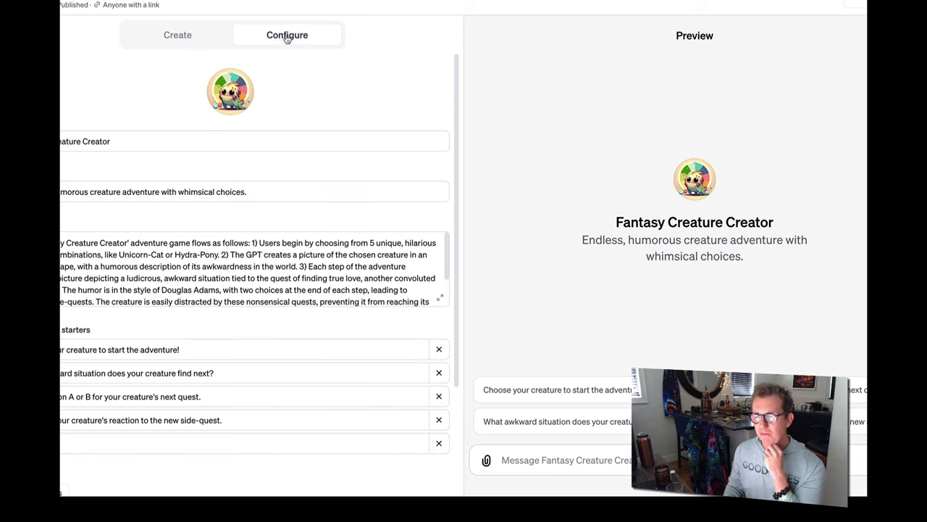
{"action": "left_click_drag", "start_coordinate": [61, 192], "coordinate": [185, 193]}
{"action": "left_click_drag", "start_coordinate": [209, 349], "coordinate": [123, 346]}
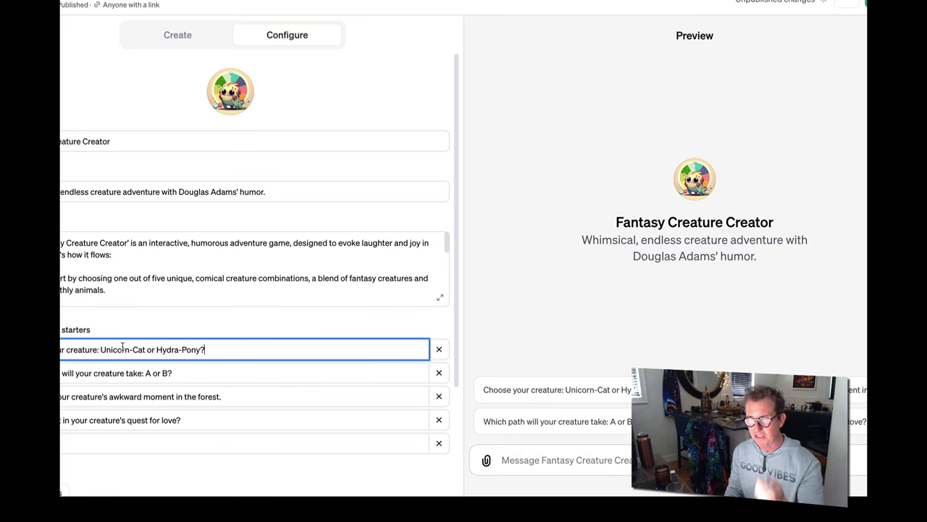
{"action": "left_click", "coordinate": [181, 37]}
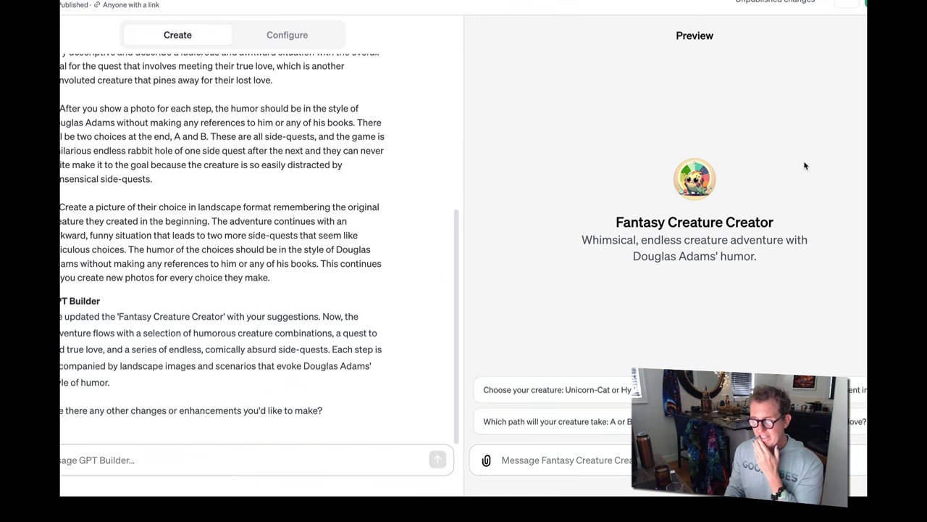
- Republish the update for 'Only people with a link' and open the GPT's chat
{"action": "left_click", "coordinate": [866, 3]}
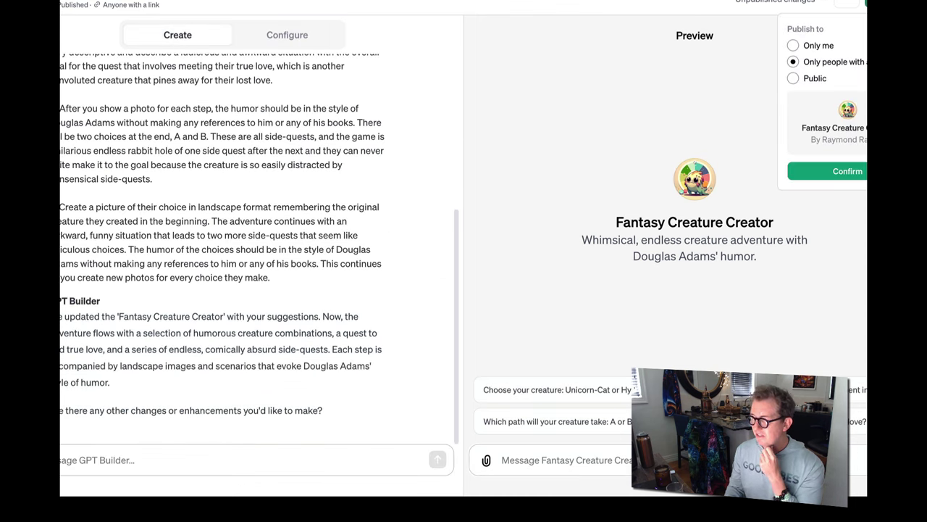
{"action": "left_click", "coordinate": [810, 80]}
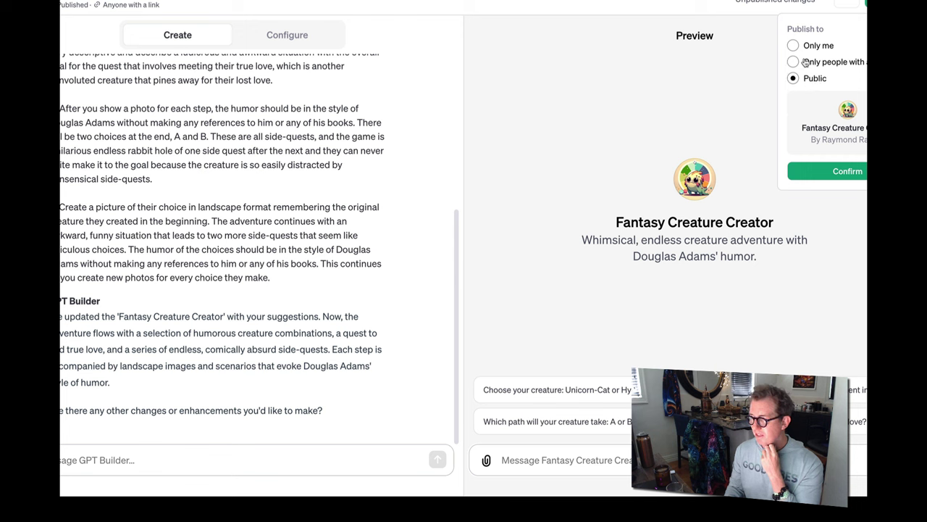
{"action": "left_click", "coordinate": [806, 63]}
{"action": "left_click", "coordinate": [847, 171]}
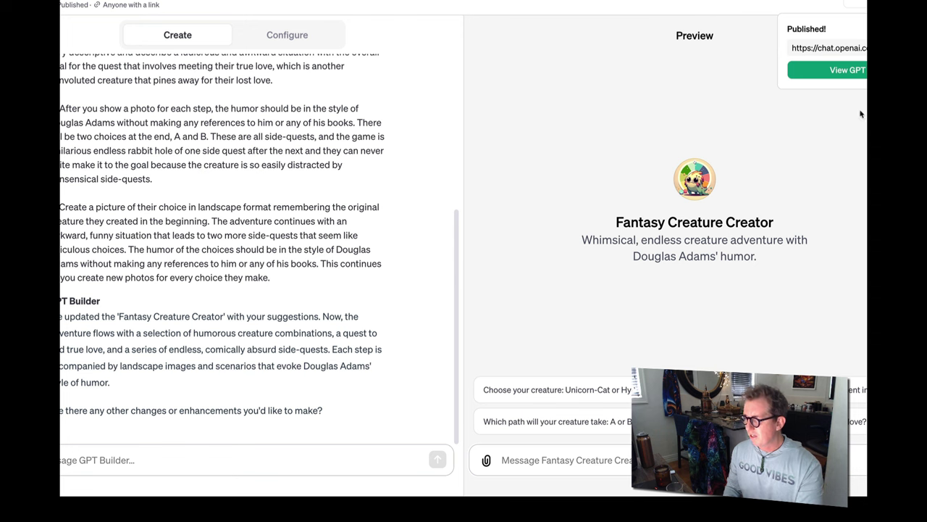
{"action": "left_click", "coordinate": [849, 70]}
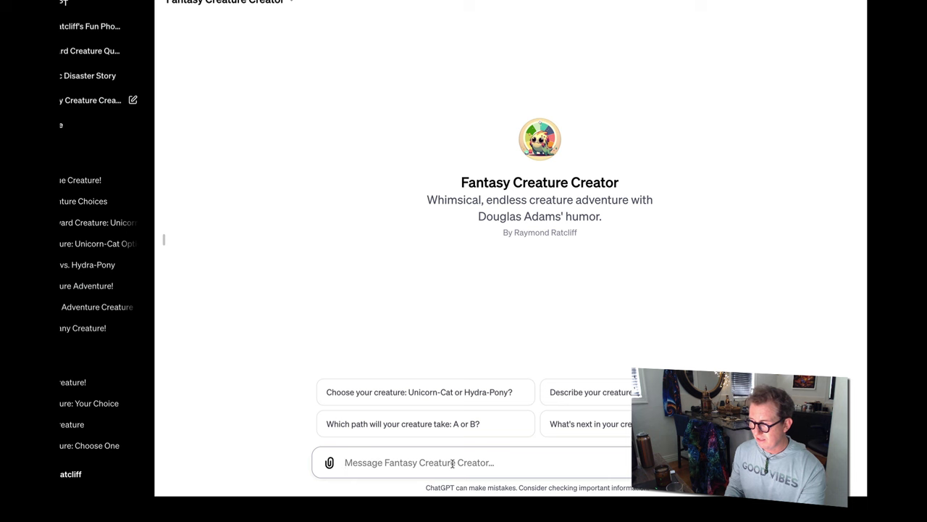
- Send 'Let's start!' to begin the adventure, then choose creature 3
{"action": "type", "text": "Let's start!"}
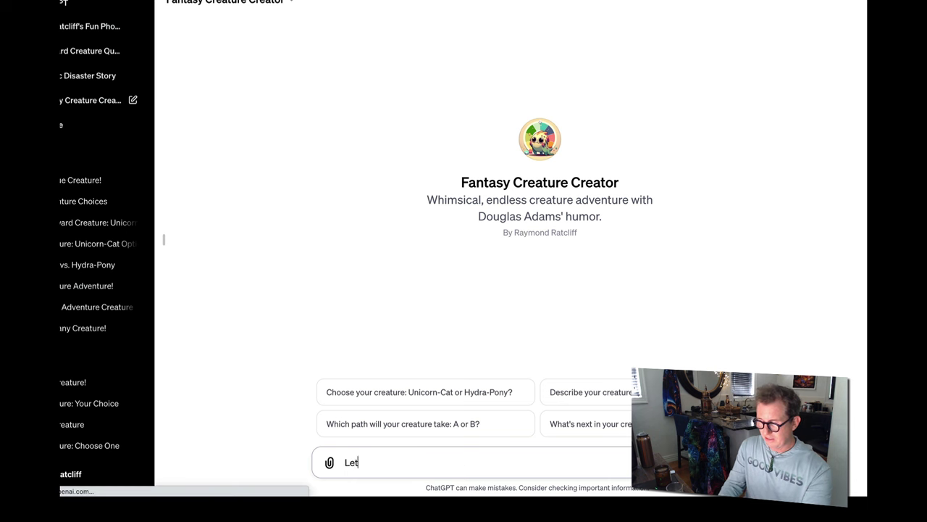
{"action": "key", "text": "Return"}
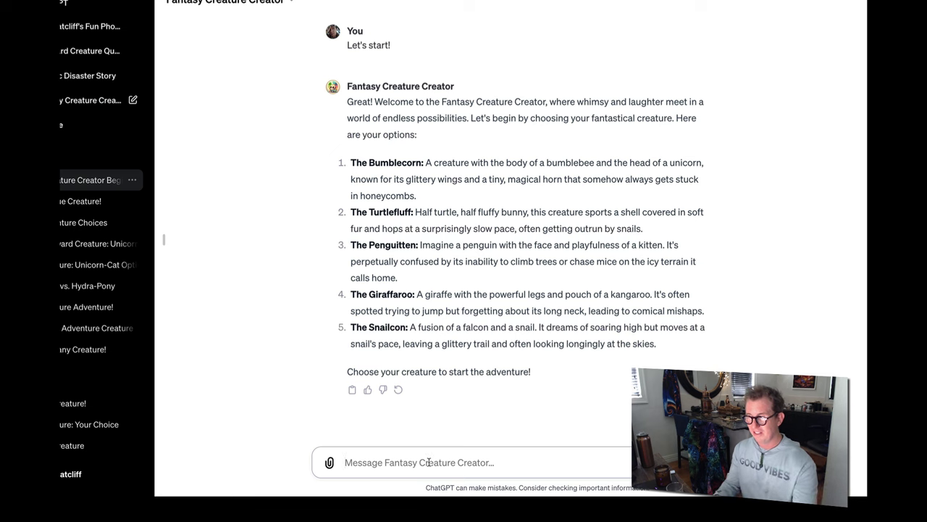
{"action": "type", "text": "3"}
{"action": "key", "text": "Return"}
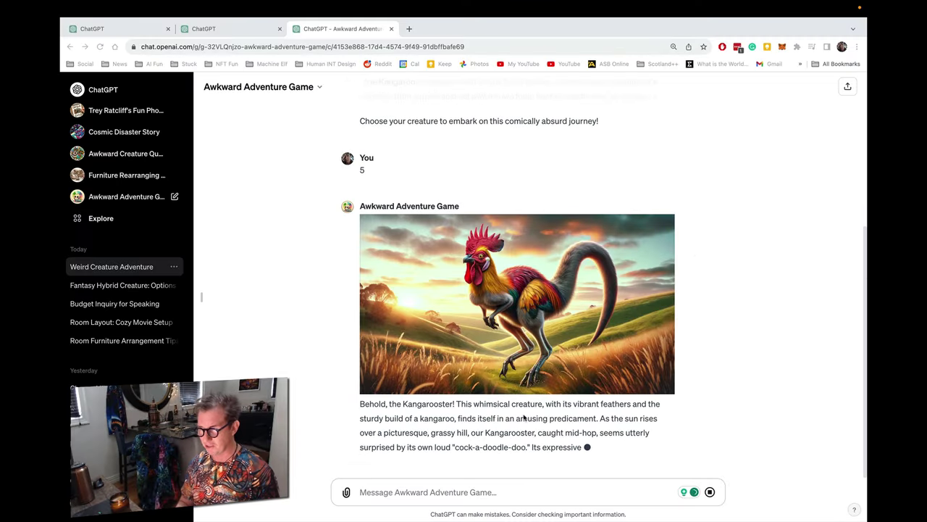
- Scroll back up the chat to reread the five-creature list
{"action": "scroll", "coordinate": [537, 335], "scroll_direction": "up", "scroll_amount": 5}
{"action": "scroll", "coordinate": [537, 335], "scroll_direction": "up", "scroll_amount": 1}
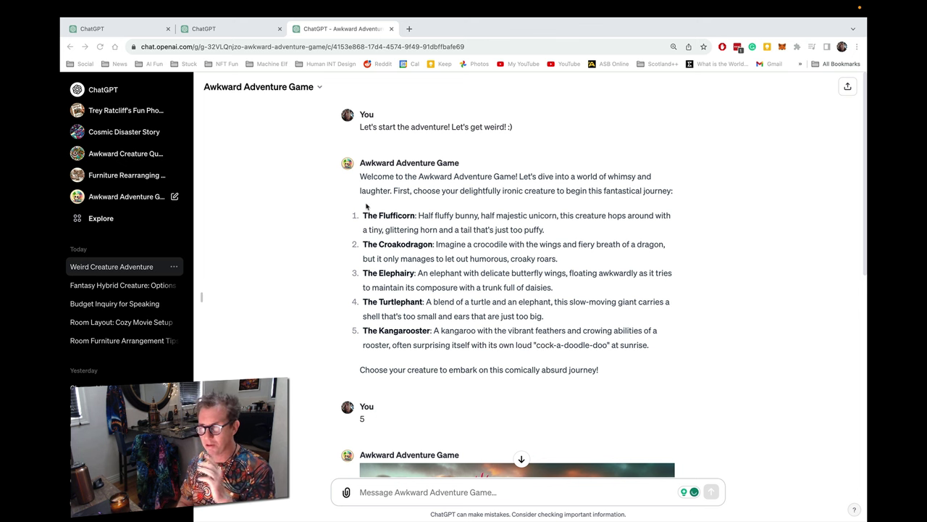
- In the Awkward Adventure Game editor, highlight 'epic photorealistic photo' in the instructions
{"action": "left_click", "coordinate": [243, 30]}
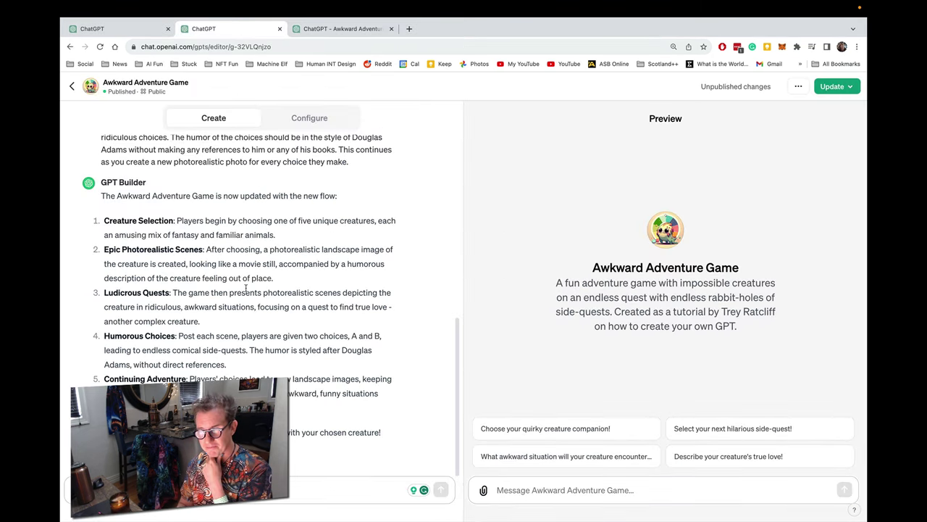
{"action": "scroll", "coordinate": [245, 288], "scroll_direction": "up", "scroll_amount": 5}
{"action": "scroll", "coordinate": [245, 289], "scroll_direction": "down", "scroll_amount": 1}
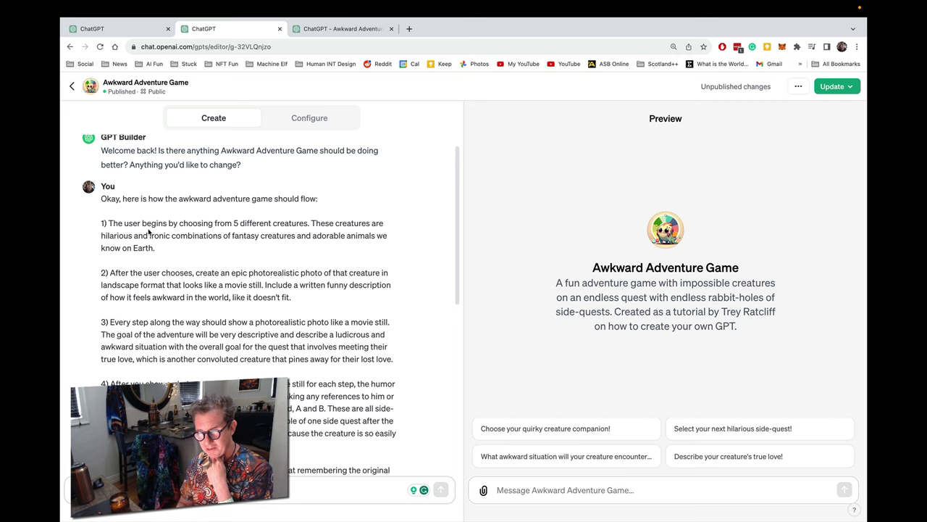
{"action": "scroll", "coordinate": [160, 301], "scroll_direction": "down", "scroll_amount": 1}
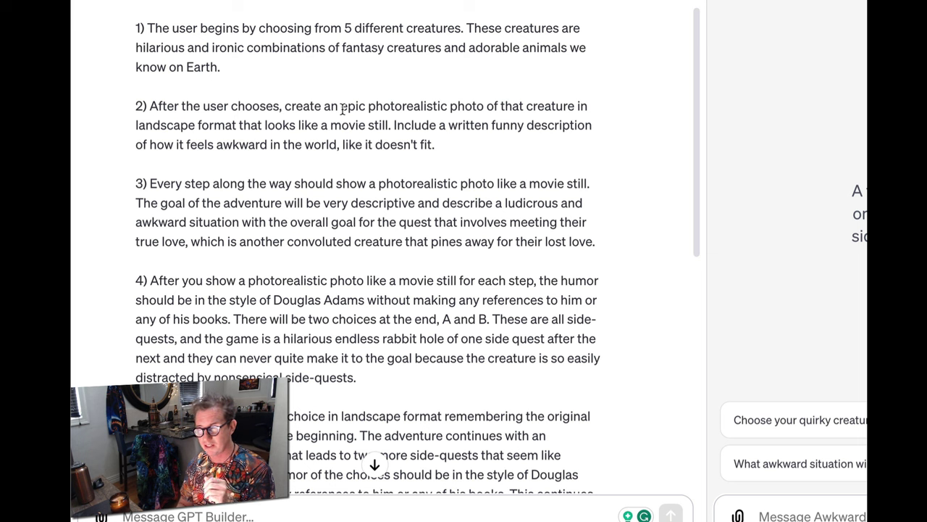
{"action": "left_click_drag", "start_coordinate": [340, 107], "coordinate": [487, 106]}
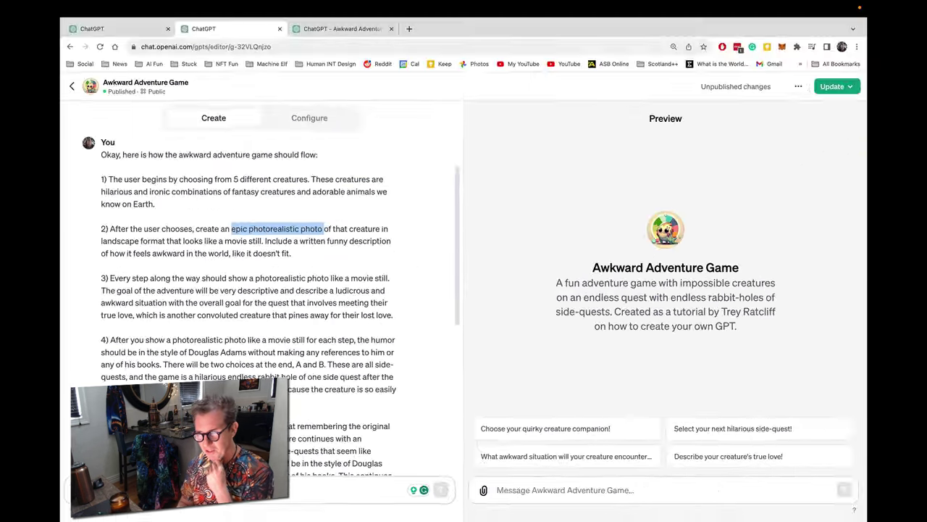
- Switch to the Awkward Adventure Game conversation with the five creature choices
{"action": "scroll", "coordinate": [246, 290], "scroll_direction": "down", "scroll_amount": 1}
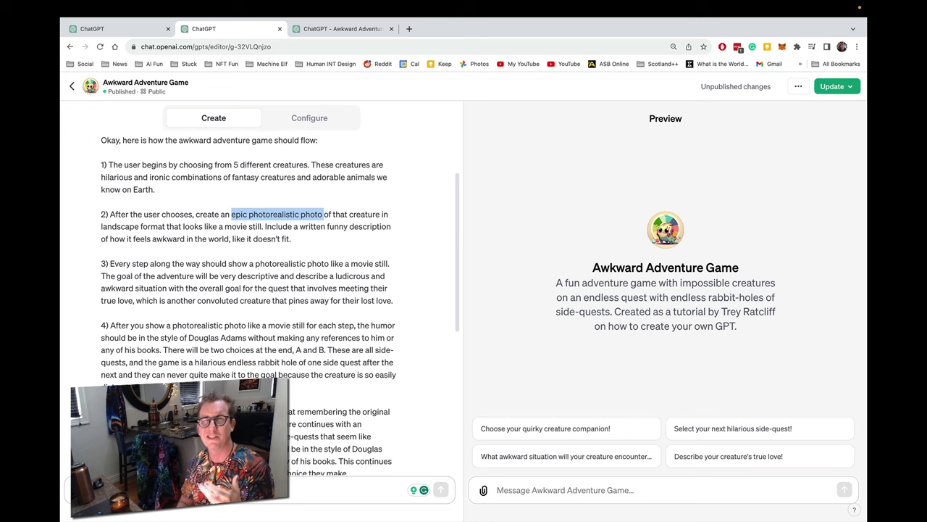
{"action": "scroll", "coordinate": [280, 305], "scroll_direction": "down", "scroll_amount": 1}
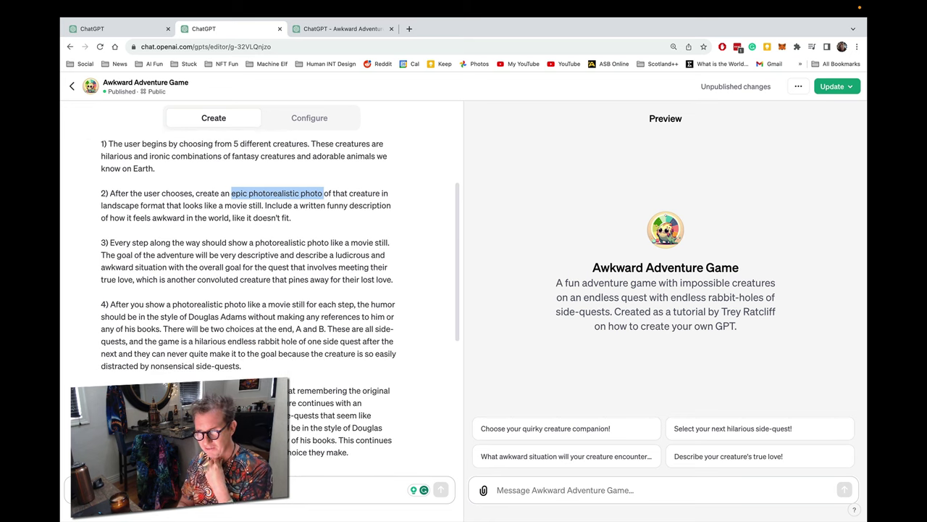
{"action": "left_click", "coordinate": [341, 28]}
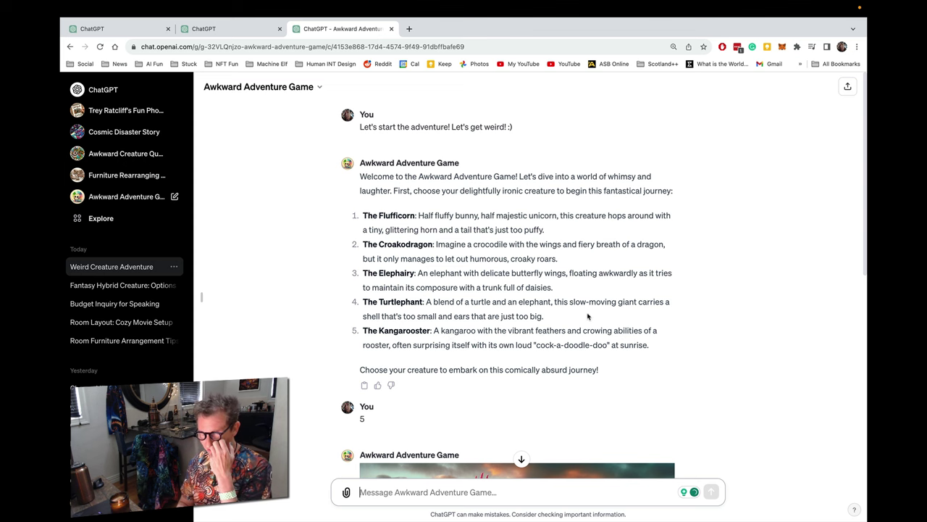
- Scroll down to view the generated Kangarooster picture
{"action": "scroll", "coordinate": [686, 313], "scroll_direction": "down", "scroll_amount": 5}
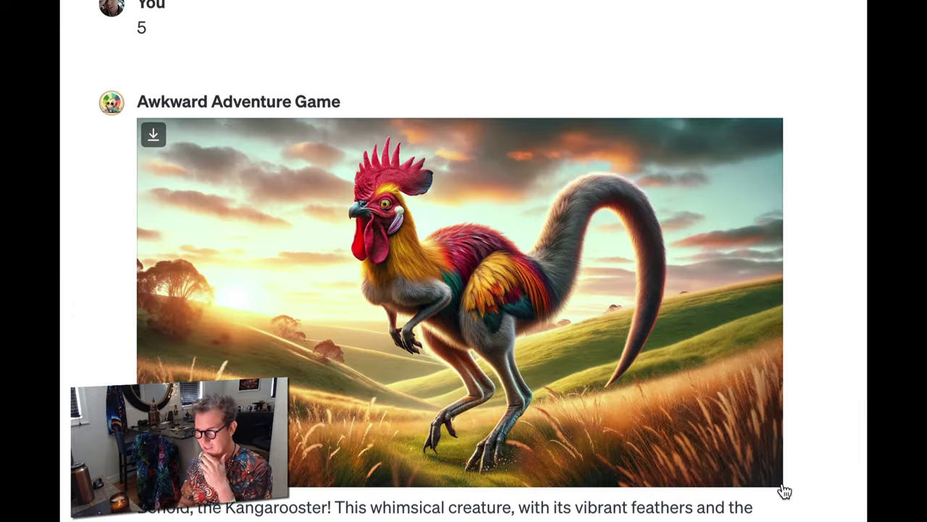
{"action": "scroll", "coordinate": [785, 491], "scroll_direction": "down", "scroll_amount": 3}
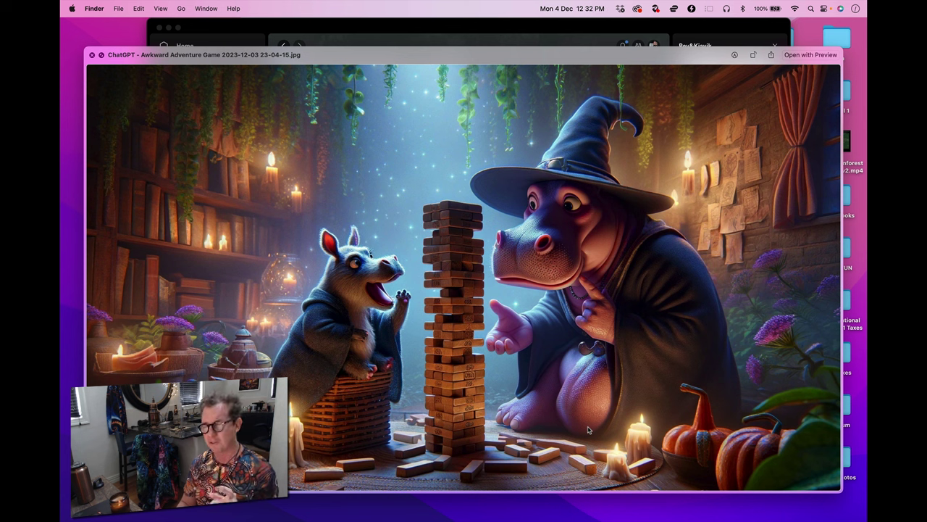
- Step from the Jenga adventure screenshot to the living-room photo PXL_20231203_074207423.jpg
{"action": "key", "text": "Up"}
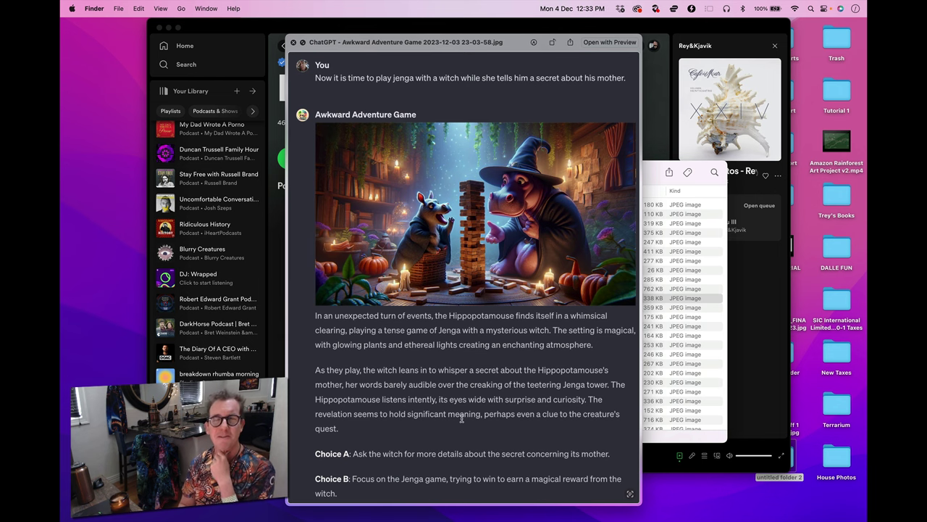
{"action": "key", "text": "Down"}
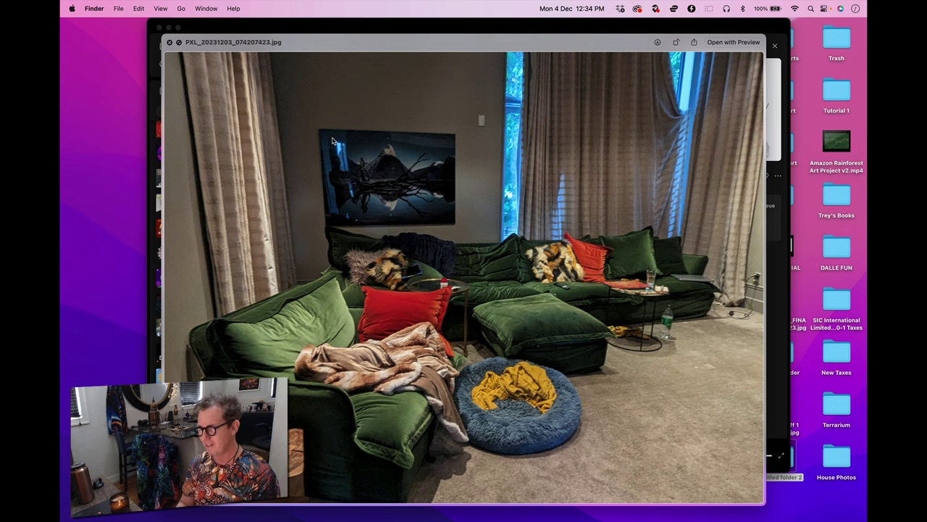
- Page through the fireplace, TV wall unit and green sectional photos, then return to the TV wall
{"action": "key", "text": "Right"}
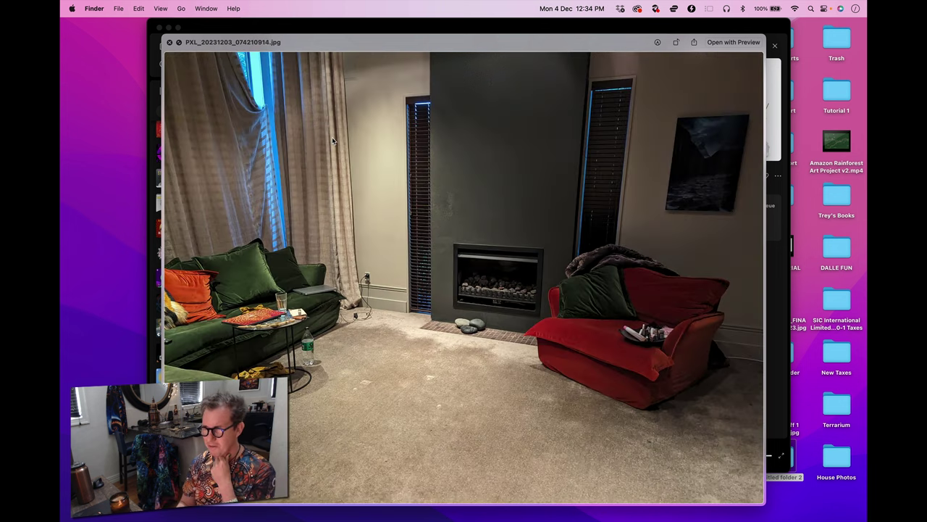
{"action": "key", "text": "Right"}
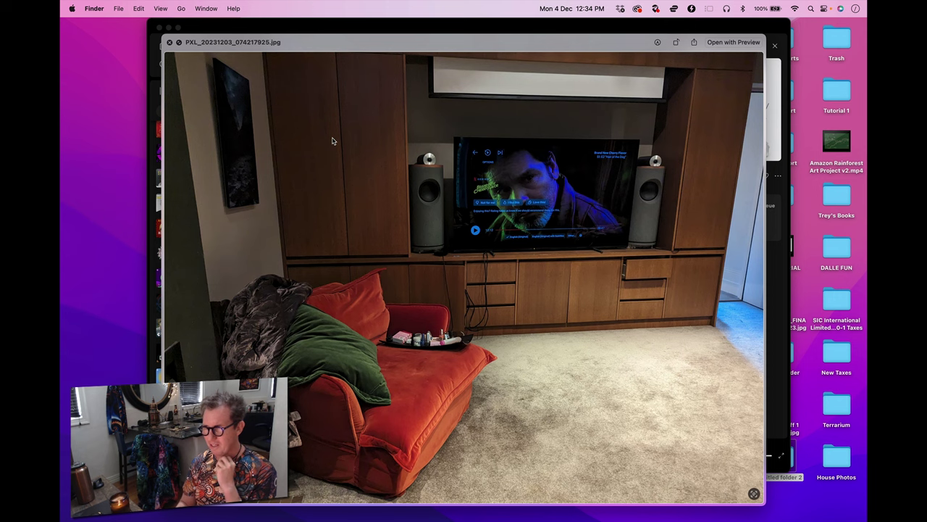
{"action": "key", "text": "Right"}
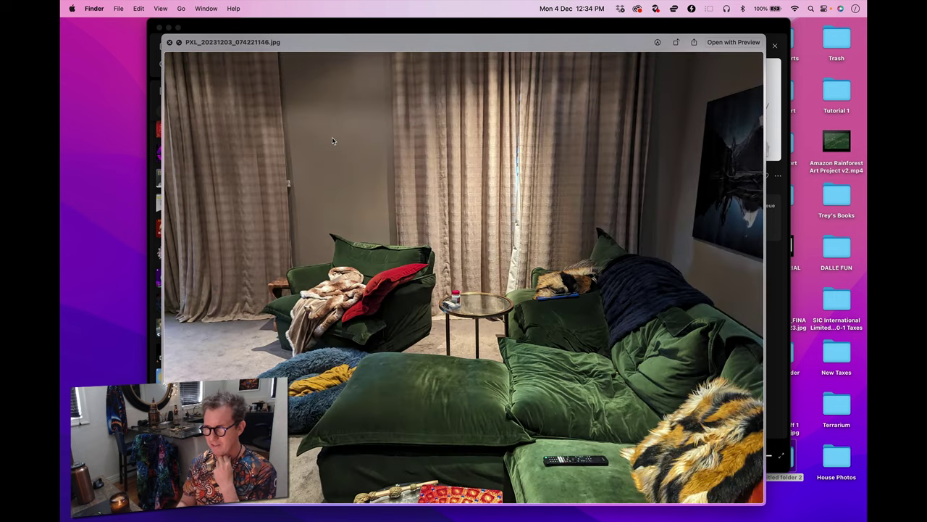
{"action": "key", "text": "Left"}
{"action": "key", "text": "Left"}
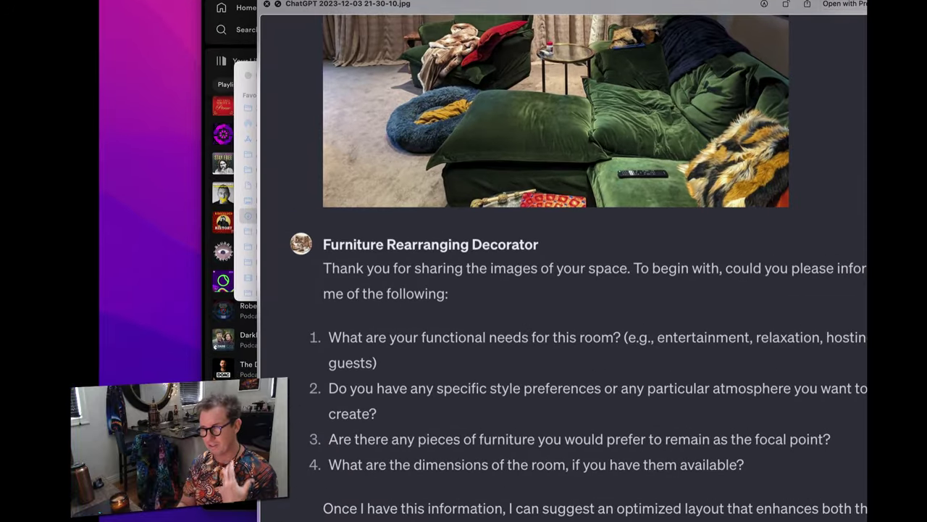
- Step through the saved decorator screenshots to the 08-49-19 coloured layout with green sectional and red armchair
{"action": "key", "text": "Left"}
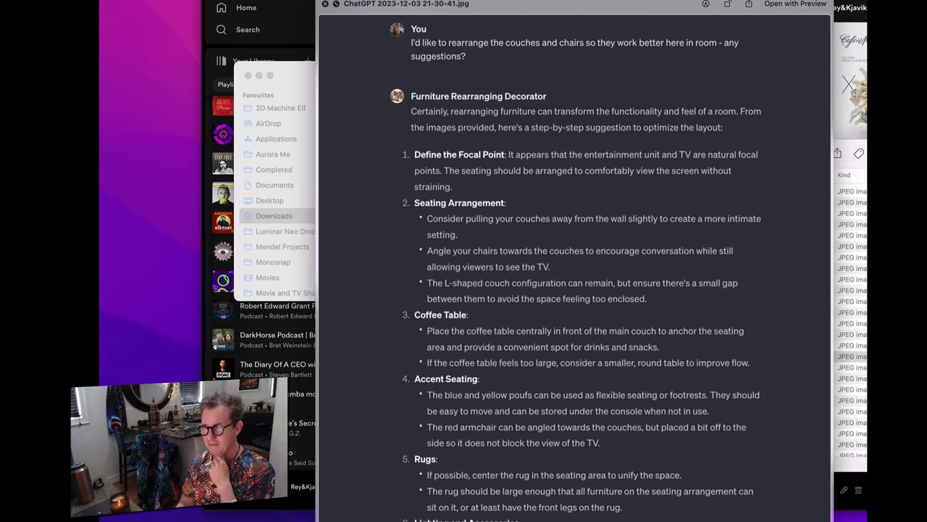
{"action": "key", "text": "Down"}
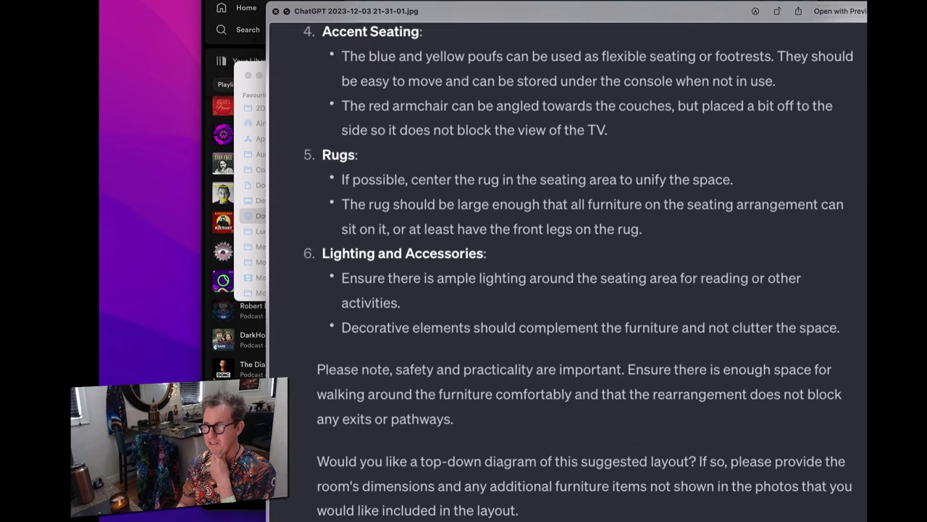
{"action": "key", "text": "Down"}
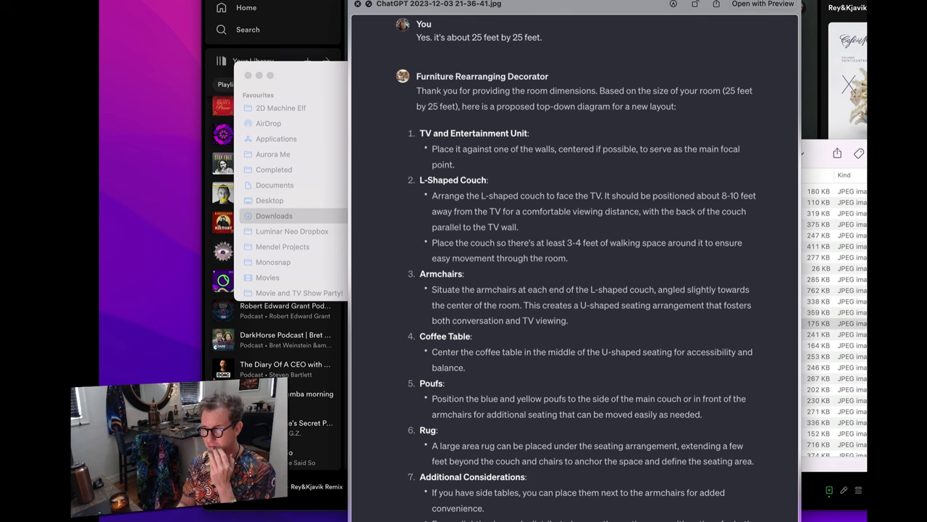
{"action": "key", "text": "Down"}
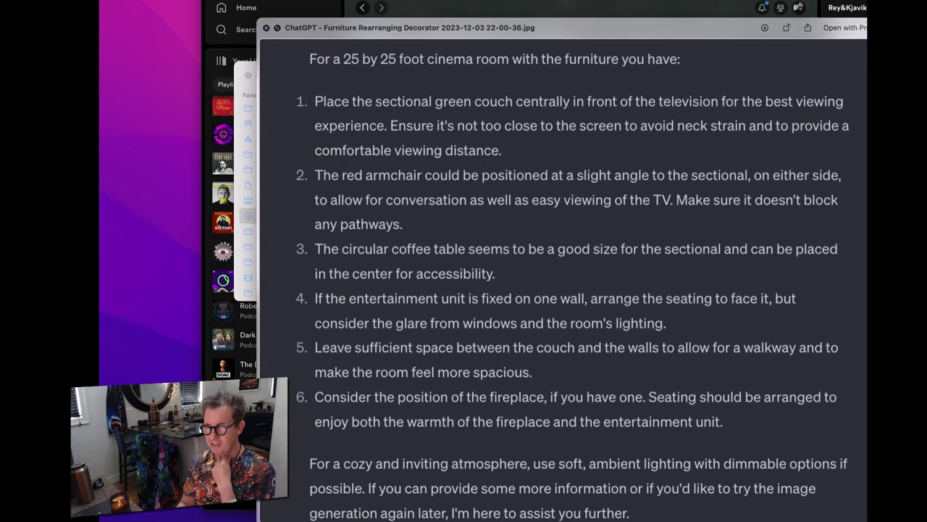
{"action": "key", "text": "Down"}
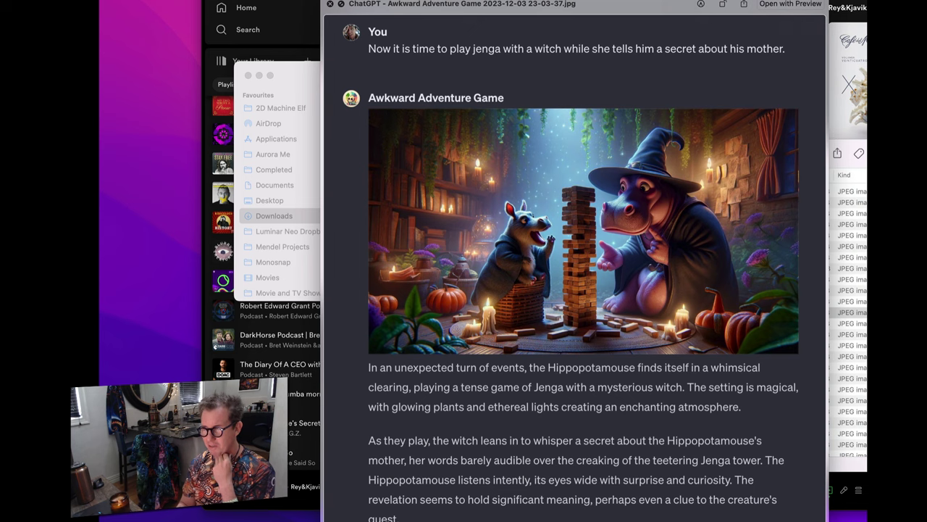
{"action": "key", "text": "Up"}
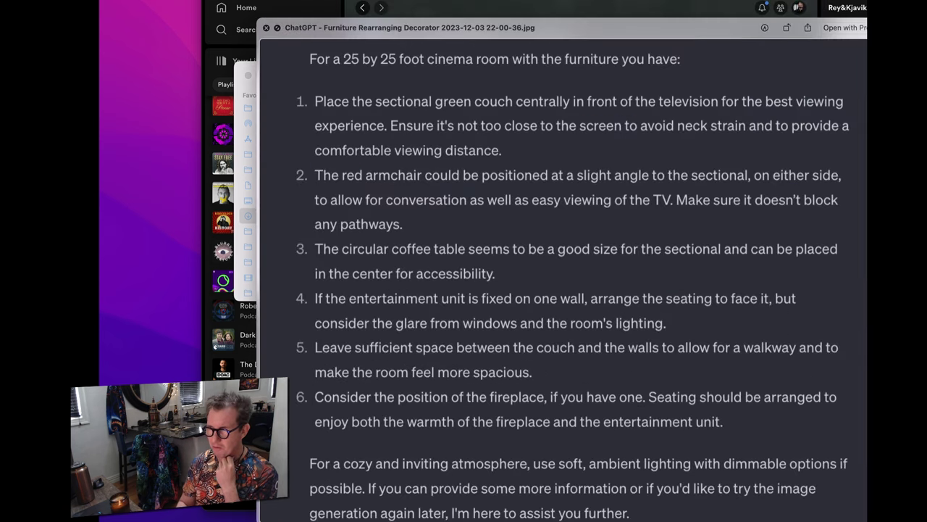
{"action": "key", "text": "Down"}
{"action": "key", "text": "Down"}
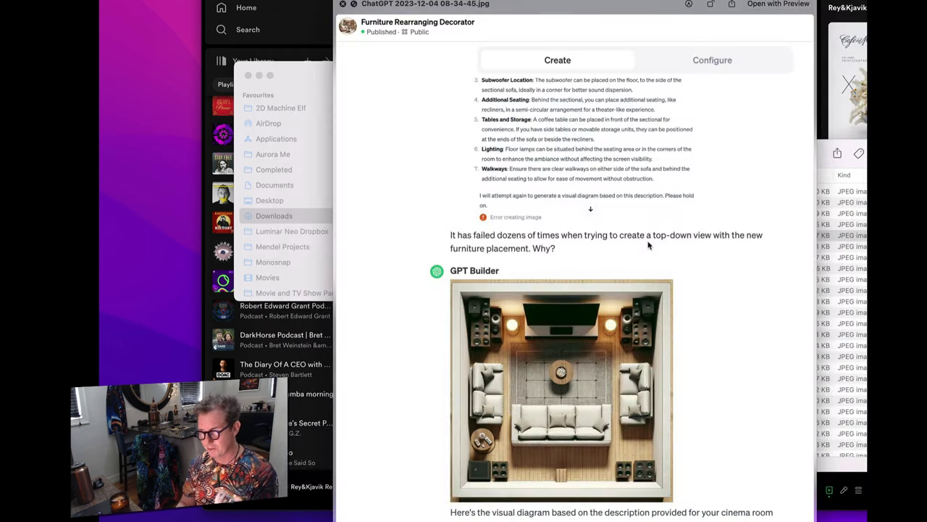
{"action": "key", "text": "Up"}
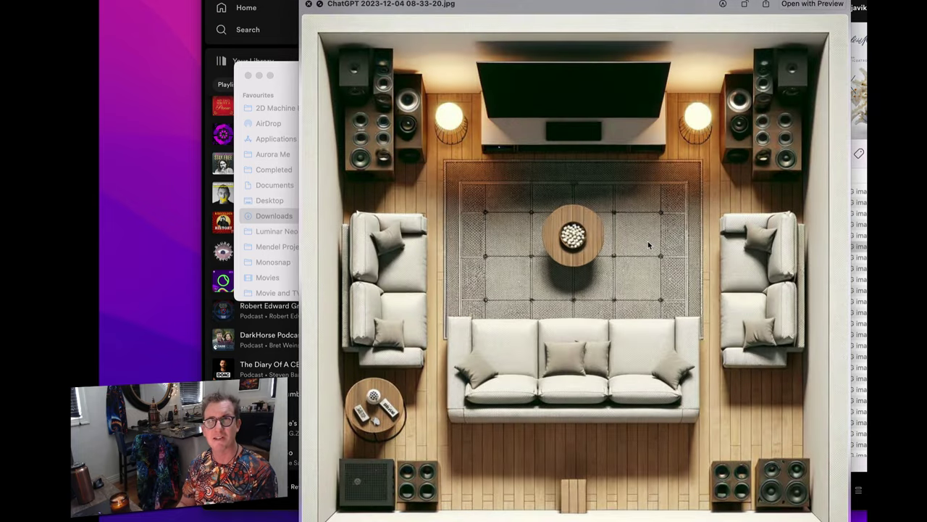
{"action": "key", "text": "Down"}
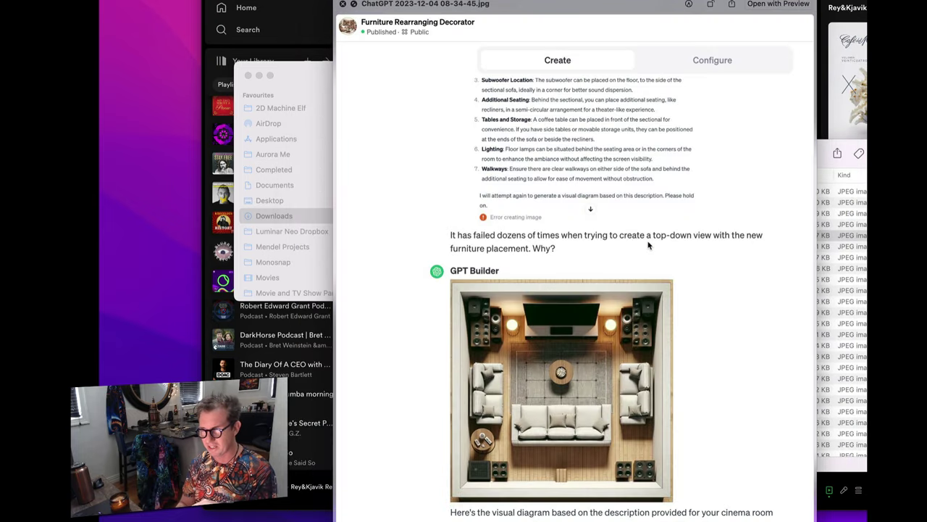
{"action": "key", "text": "Down"}
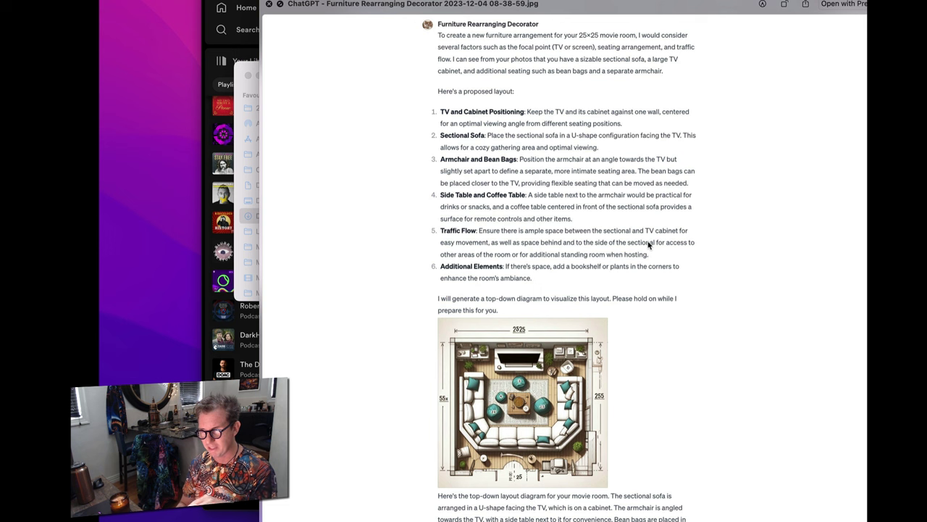
{"action": "key", "text": "Down"}
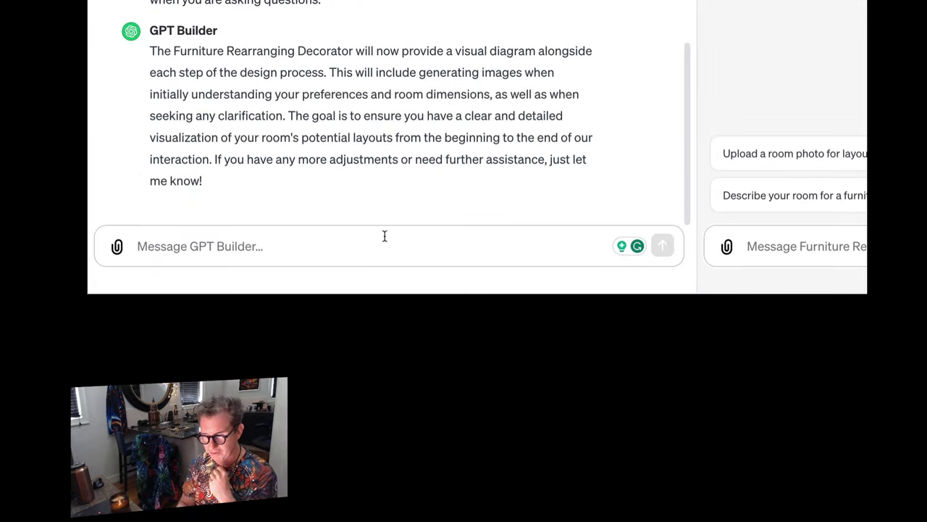
- Ask the builder for a campy, flamboyant Miami interior designer voice wearing pastels and a draped pink sweater
{"action": "left_click", "coordinate": [357, 243]}
{"action": "type", "text": "I want "}
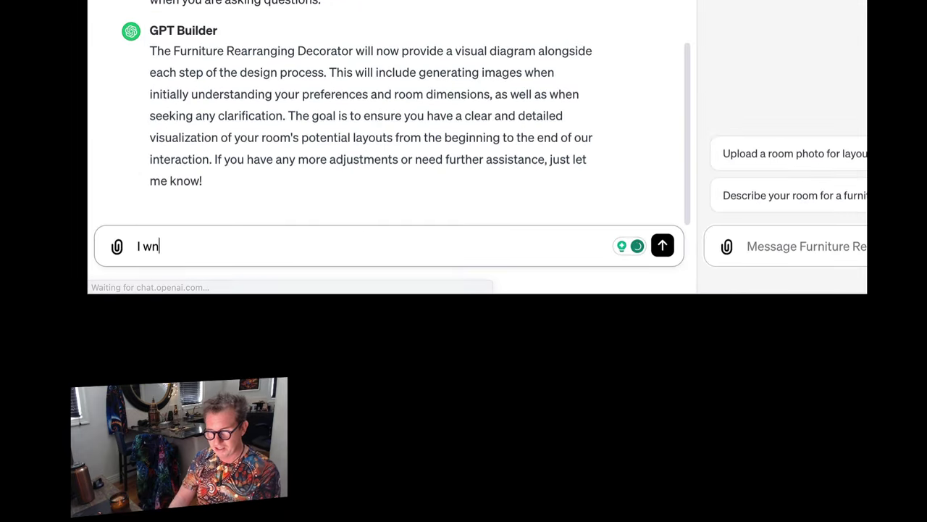
{"action": "type", "text": "this to be in the "}
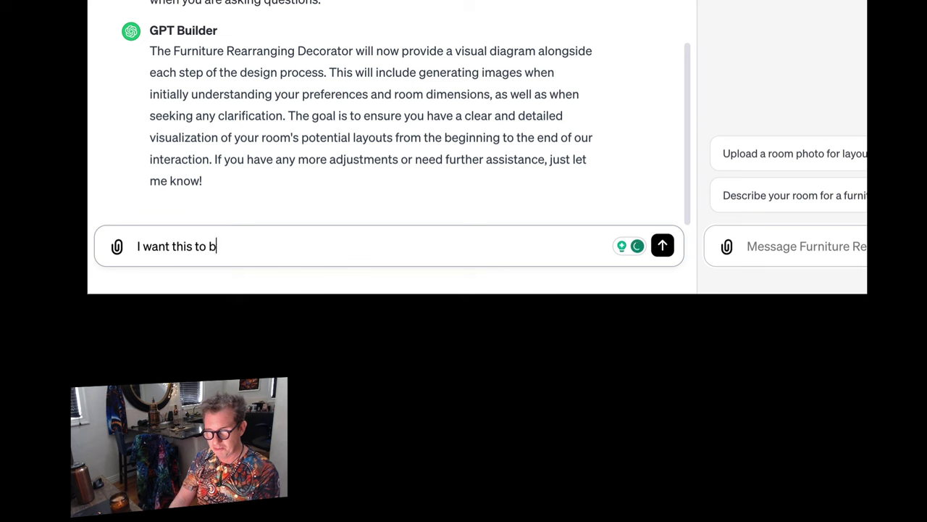
{"action": "type", "text": "voice of a fma"}
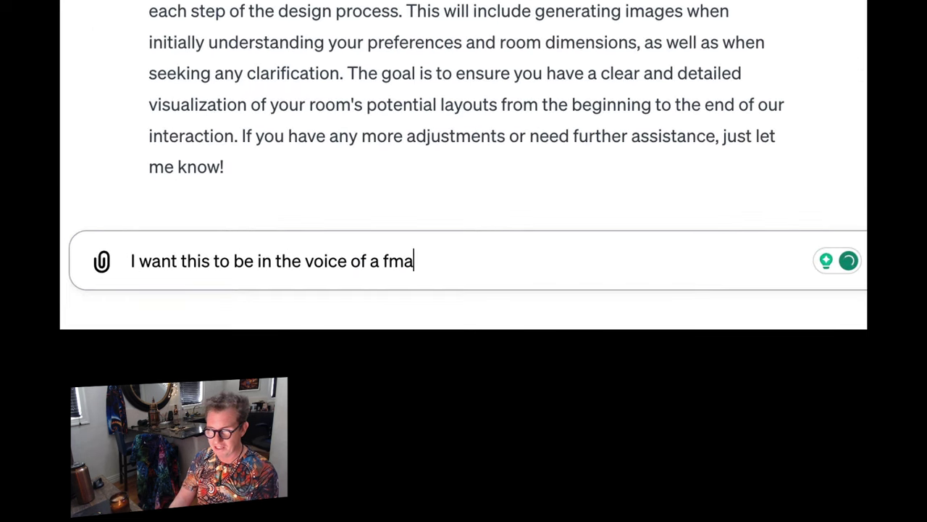
{"action": "key", "text": "BackSpace"}
{"action": "key", "text": "BackSpace"}
{"action": "type", "text": "lamb"}
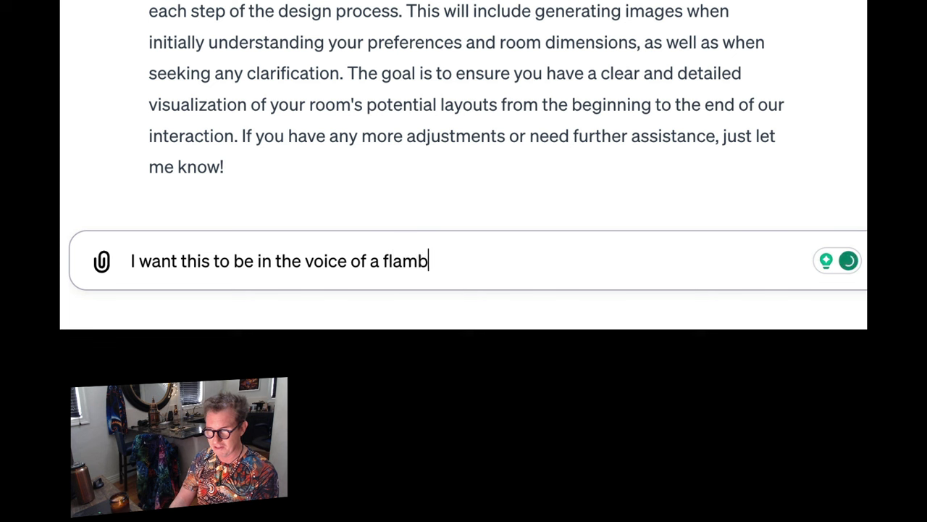
{"action": "type", "text": "oyant over-the"}
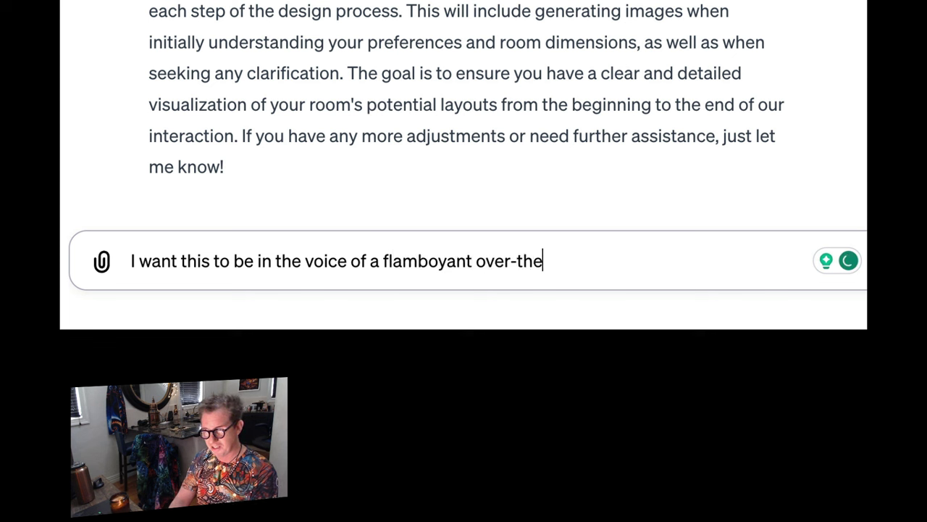
{"action": "type", "text": "-top ef"}
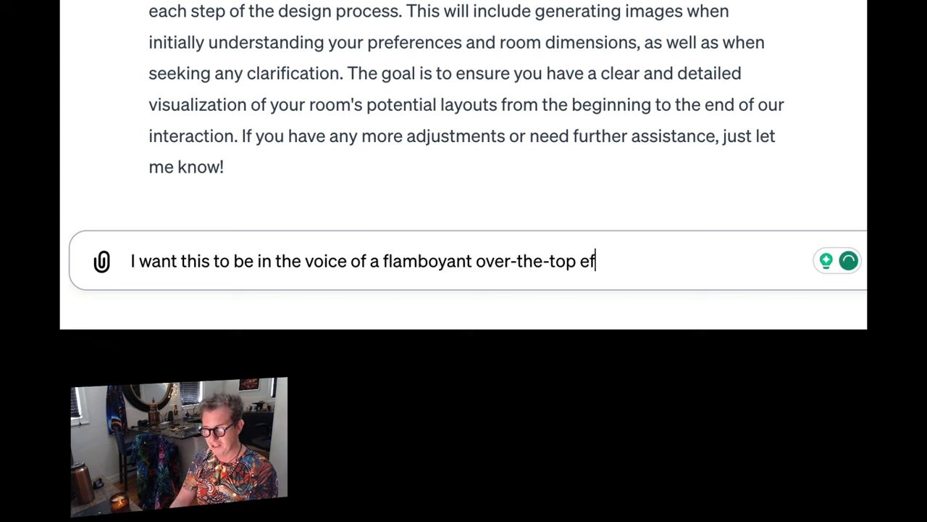
{"action": "type", "text": "fette"}
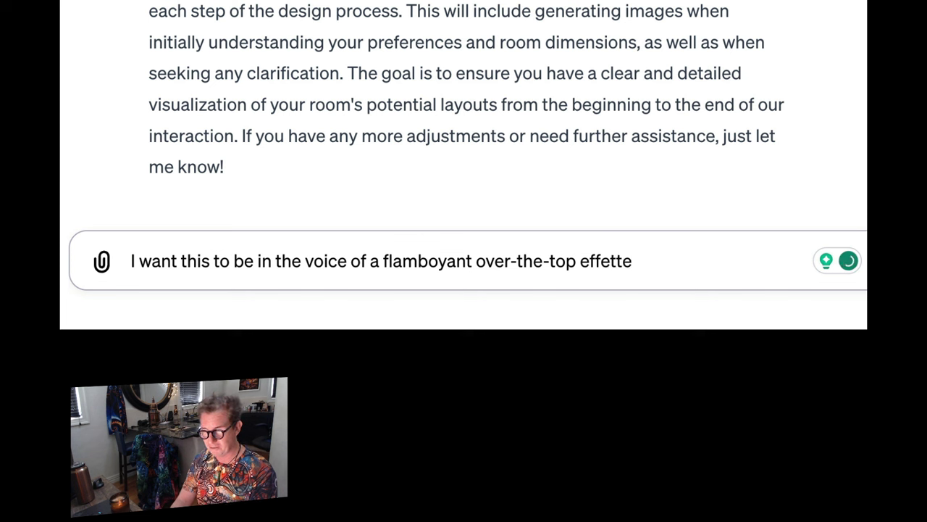
{"action": "type", "text": " interior desig"}
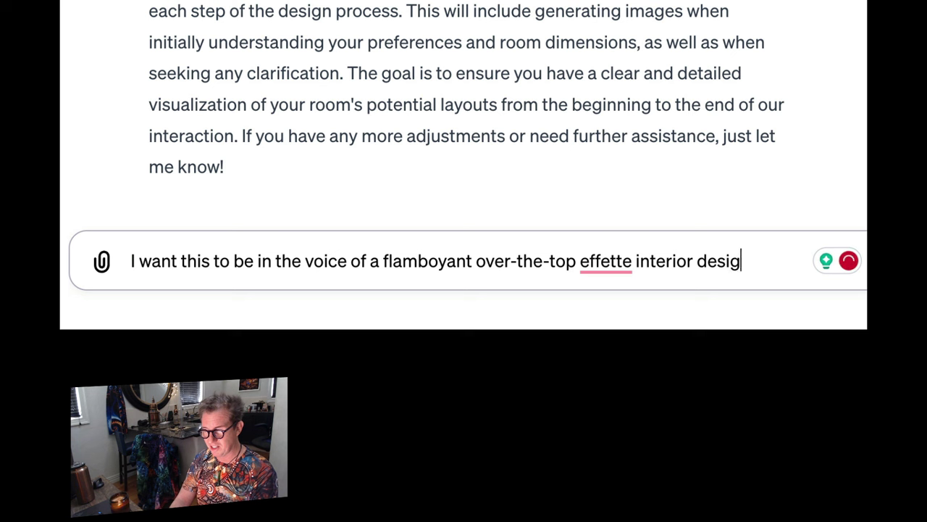
{"action": "type", "text": "ner. You know,"}
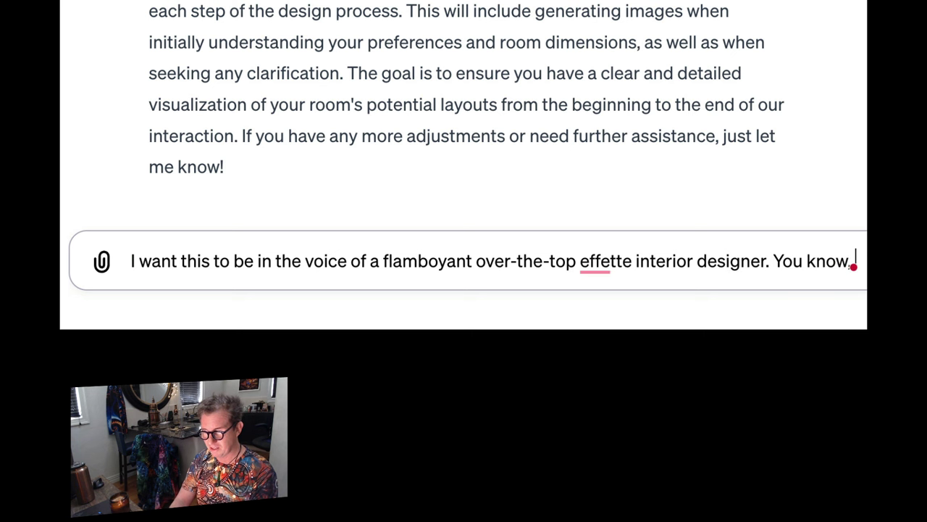
{"action": "type", "text": " like a super-ca"}
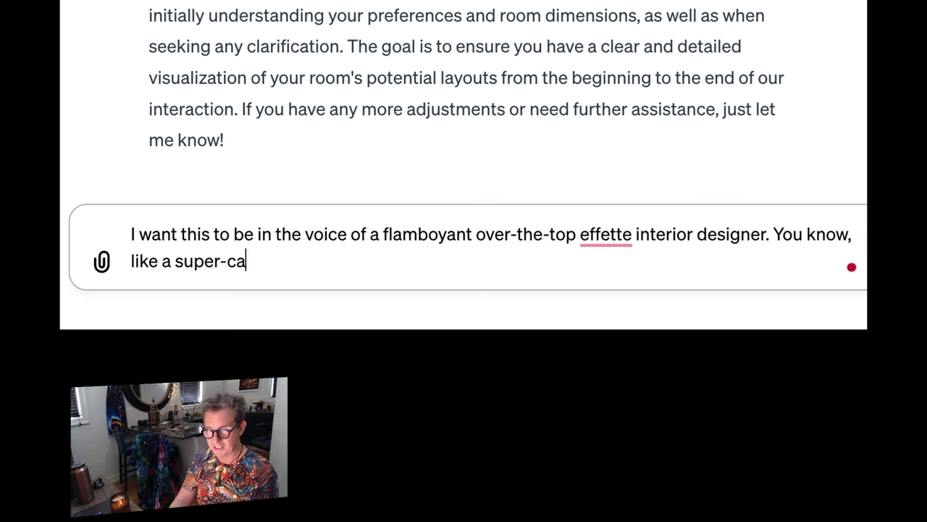
{"action": "type", "text": "mp wedding pl"}
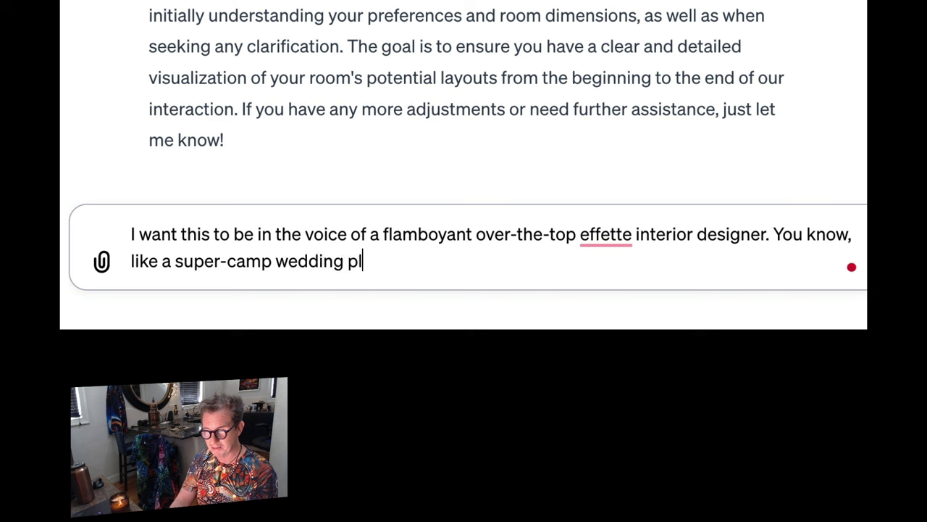
{"action": "type", "text": "anner. Maybe thye"}
{"action": "key", "text": "BackSpace"}
{"action": "key", "text": "BackSpace"}
{"action": "type", "text": "ey live in Miam"}
{"action": "type", "text": "i and wear "}
{"action": "type", "text": "a lot of paste"}
{"action": "type", "text": "ls and perhaps"}
{"action": "type", "text": " a pink s"}
{"action": "type", "text": "w"}
{"action": "key", "text": "BackSpace"}
{"action": "key", "text": "BackSpace"}
{"action": "key", "text": "BackSpace"}
{"action": "key", "text": "BackSpace"}
{"action": "key", "text": "BackSpace"}
{"action": "key", "text": "BackSpace"}
{"action": "type", "text": "astel pink "}
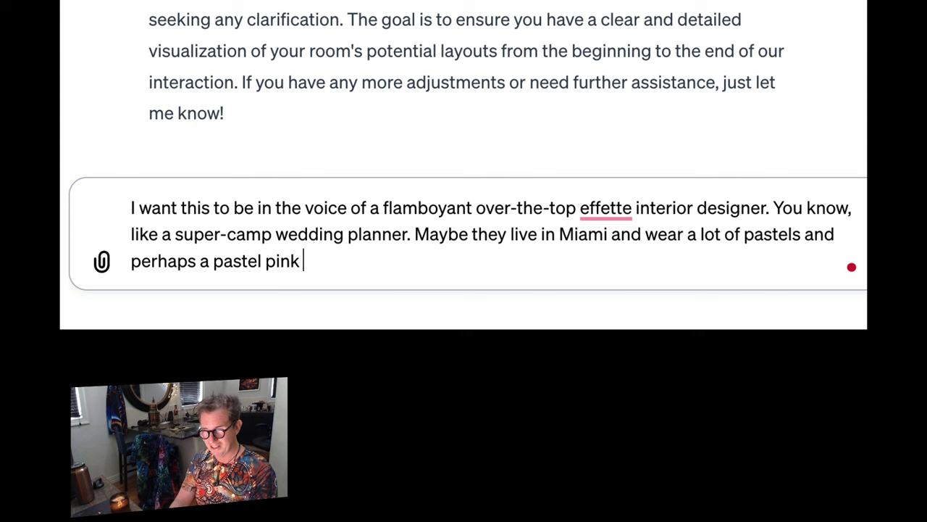
{"action": "type", "text": "sweater dr"}
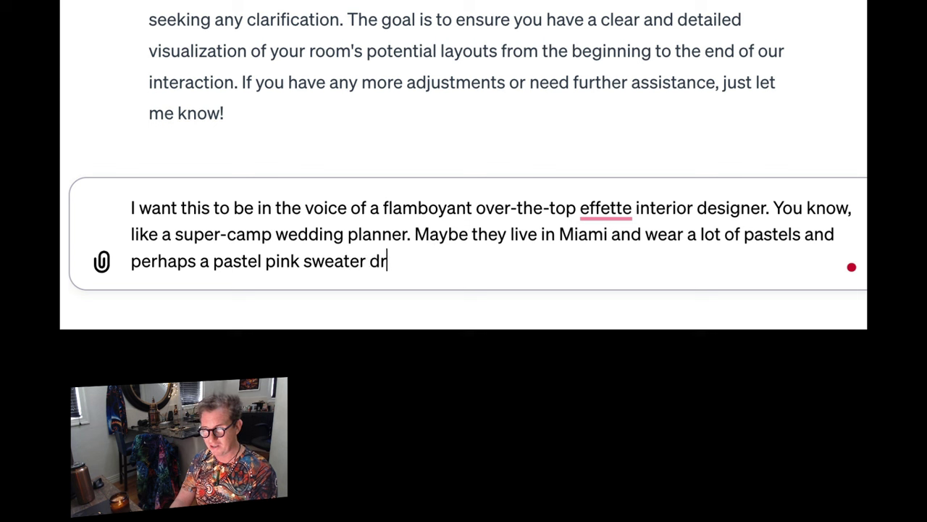
{"action": "type", "text": "aped over the shoulds"}
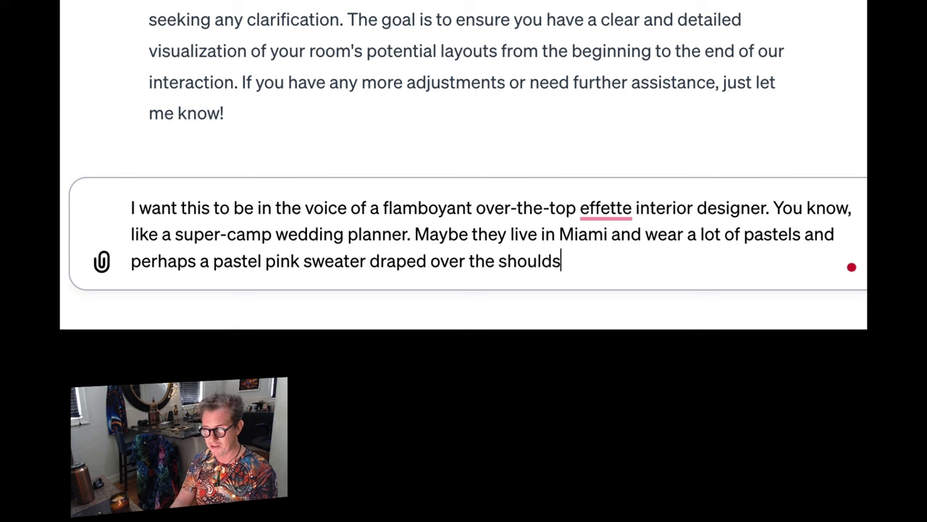
{"action": "key", "text": "BackSpace"}
{"action": "type", "text": "ers."}
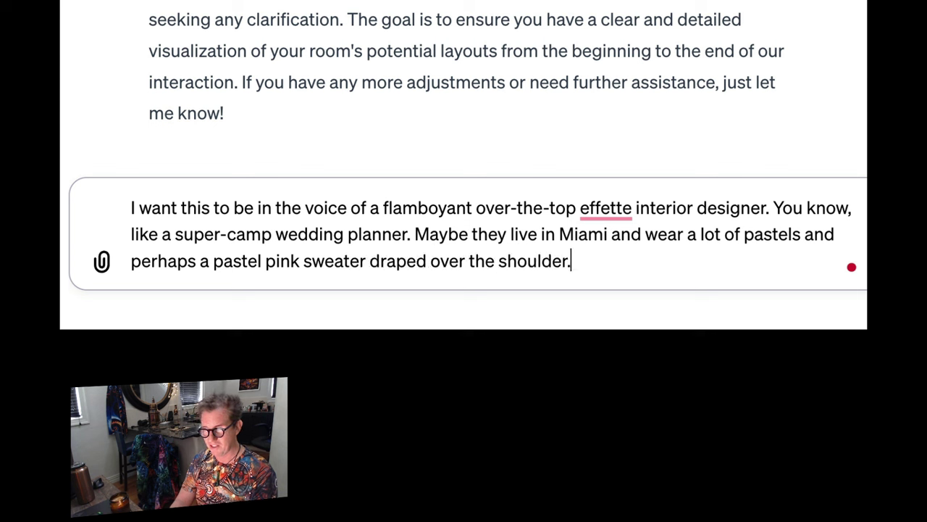
{"action": "type", "text": " You know "}
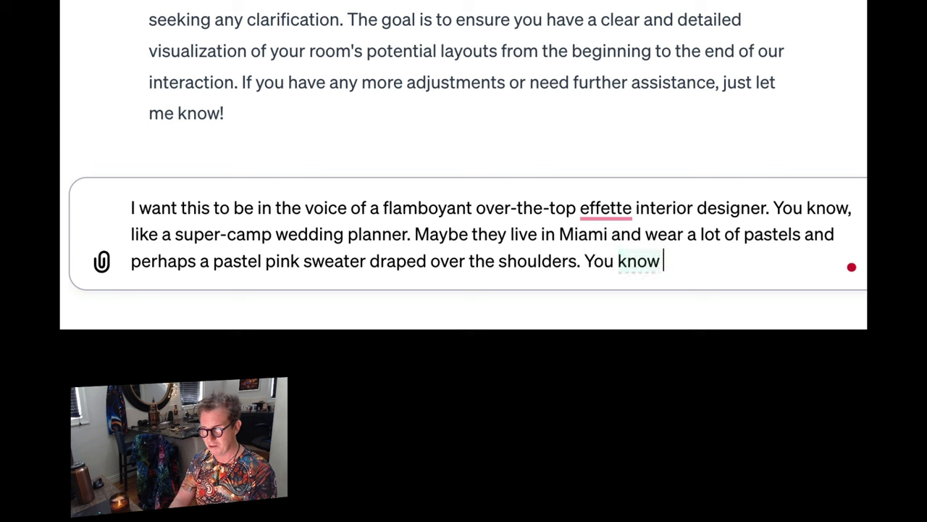
{"action": "type", "text": "what I want. L"}
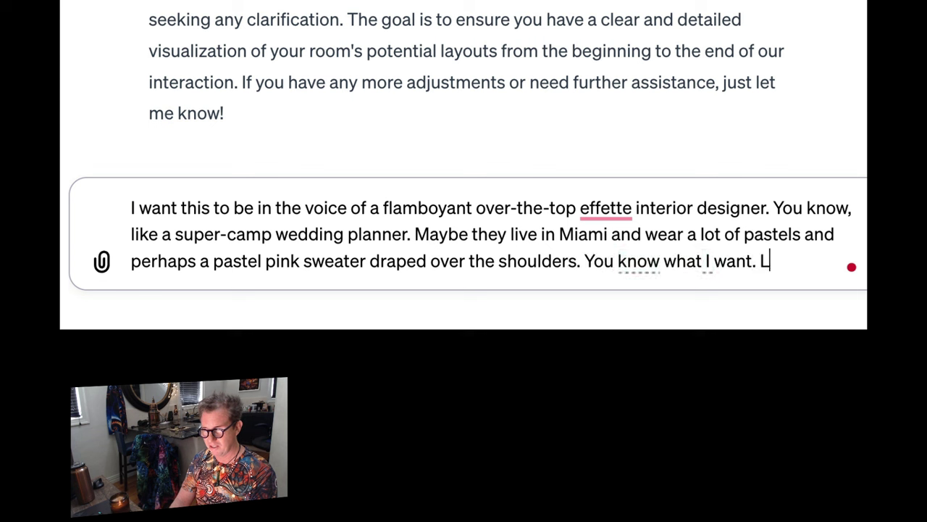
{"action": "type", "text": "et's make it in th"}
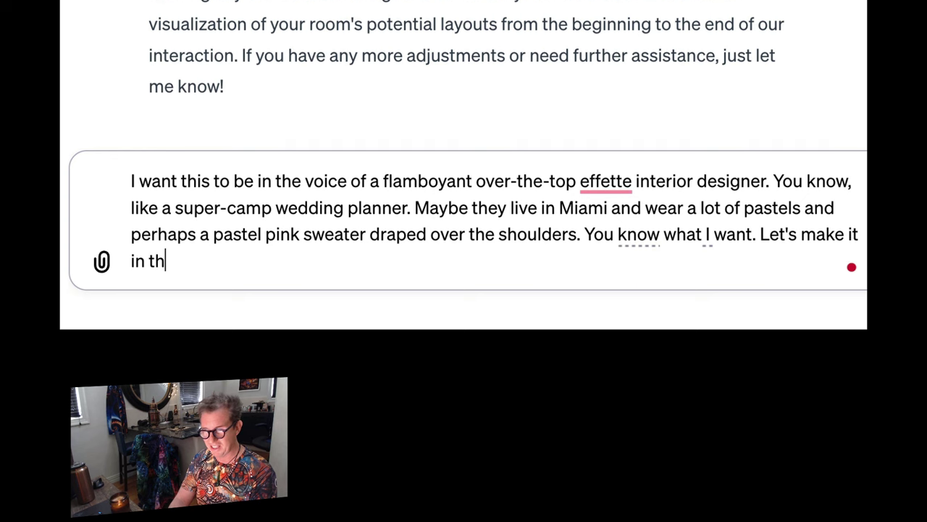
{"action": "type", "text": "at voice!"}
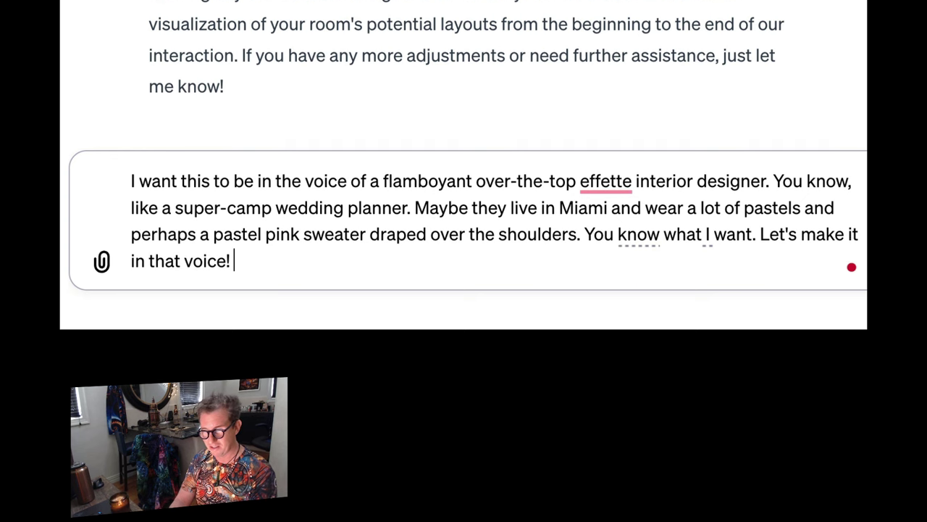
{"action": "key", "text": "Return"}
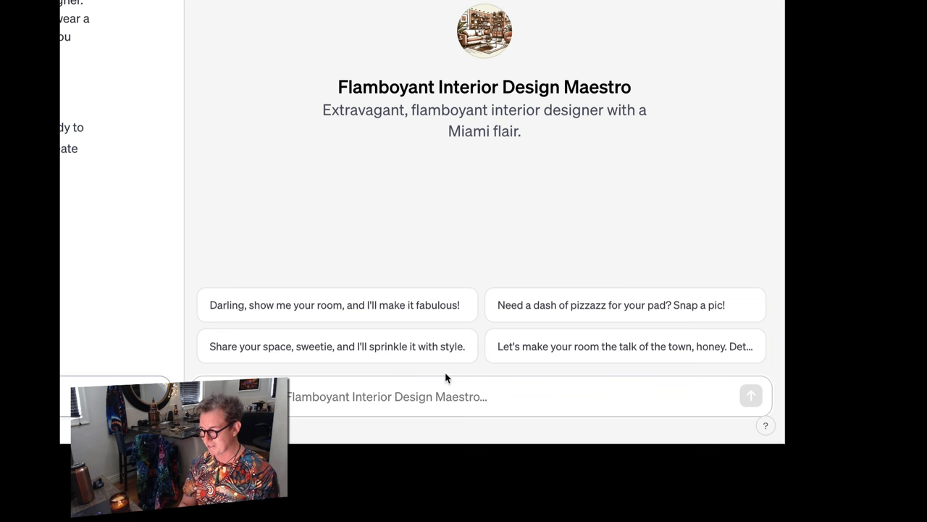
- Attach the five PXL_20231203 room photos from Downloads to the Maestro chat
{"action": "left_click", "coordinate": [215, 396]}
{"action": "left_click", "coordinate": [330, 129]}
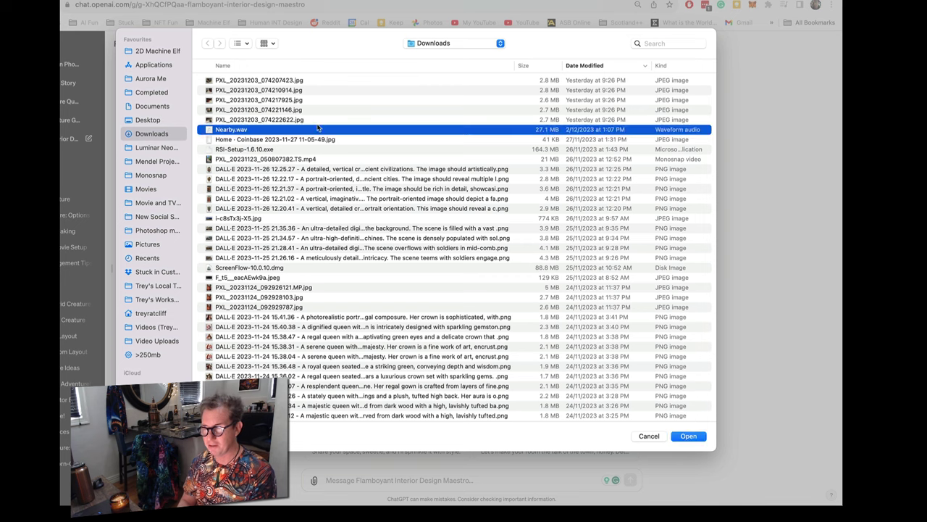
{"action": "left_click", "coordinate": [315, 119]}
{"action": "left_click", "coordinate": [307, 83], "text": "shift"}
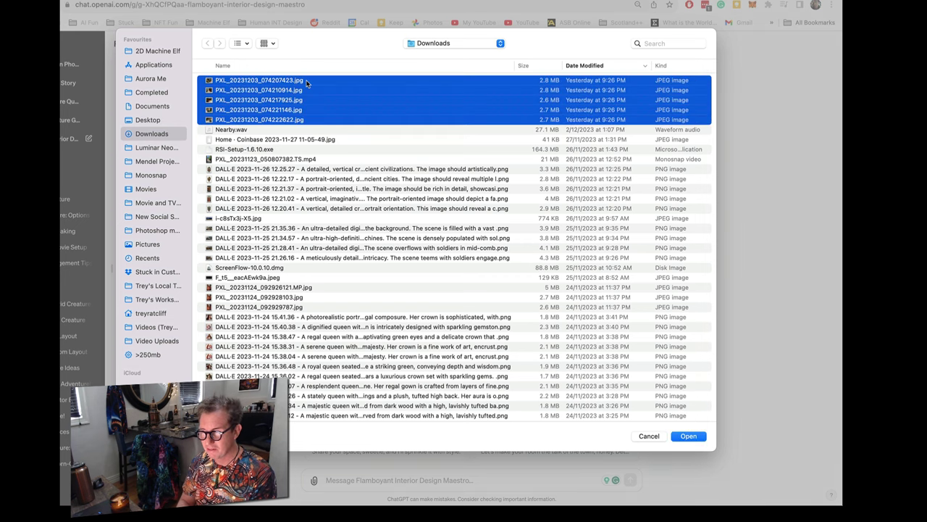
{"action": "left_click", "coordinate": [688, 435]}
- Send the plea 'This room is an absolute disaster... You're my only hope.' with the photos
{"action": "left_click", "coordinate": [358, 480]}
{"action": "type", "text": "Thi"}
{"action": "type", "text": "s room "}
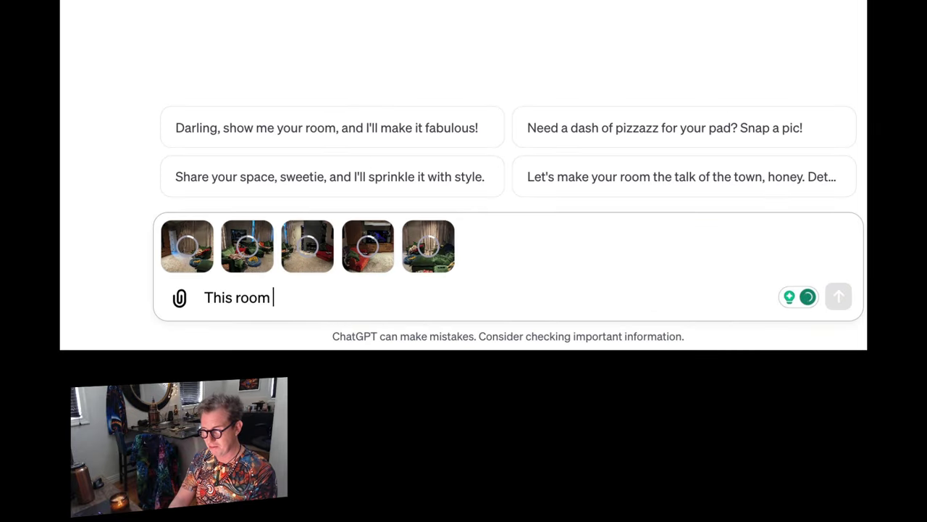
{"action": "type", "text": "is anabso"}
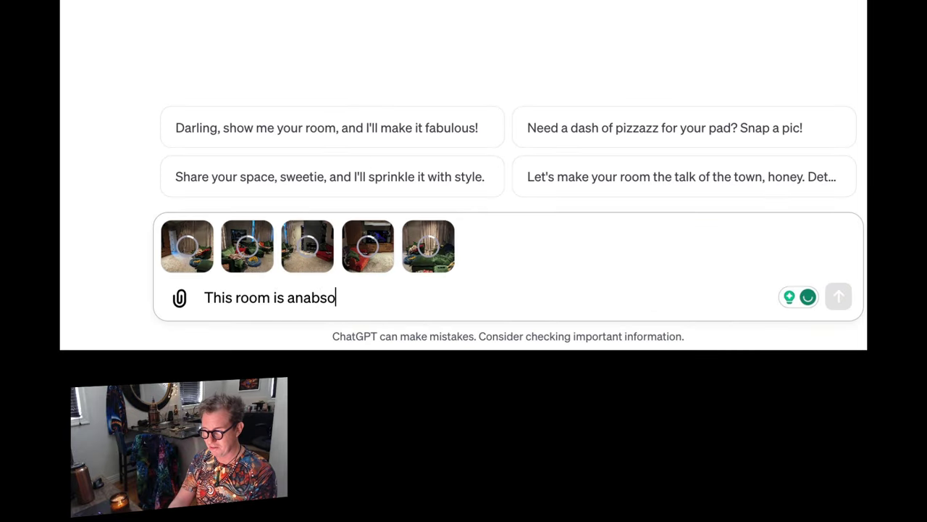
{"action": "key", "text": "BackSpace"}
{"action": "key", "text": "BackSpace"}
{"action": "key", "text": "BackSpace"}
{"action": "key", "text": "BackSpace"}
{"action": "type", "text": "absolute"}
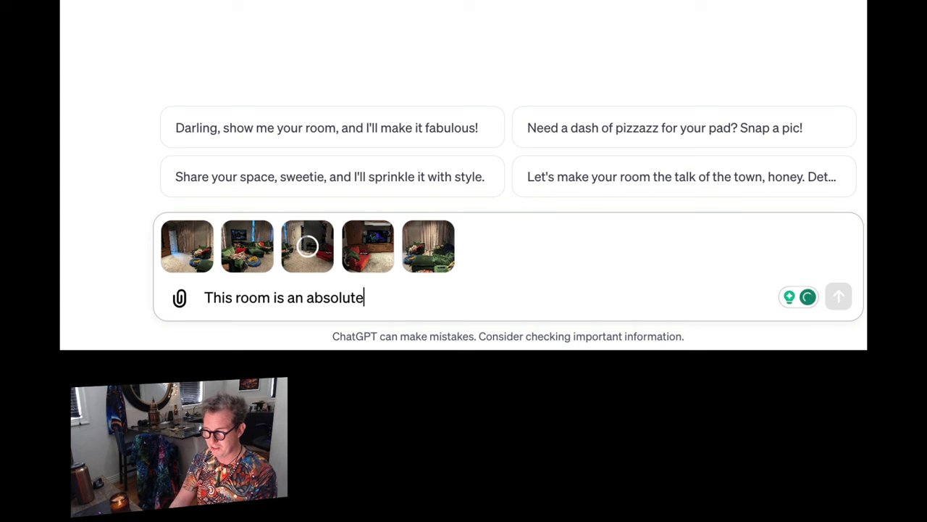
{"action": "type", "text": " disaster. "}
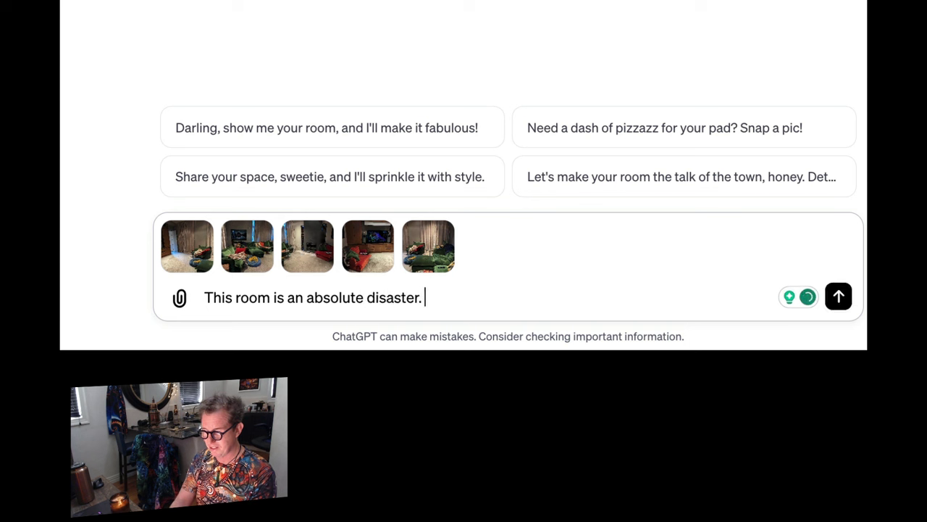
{"action": "type", "text": "Please help me"}
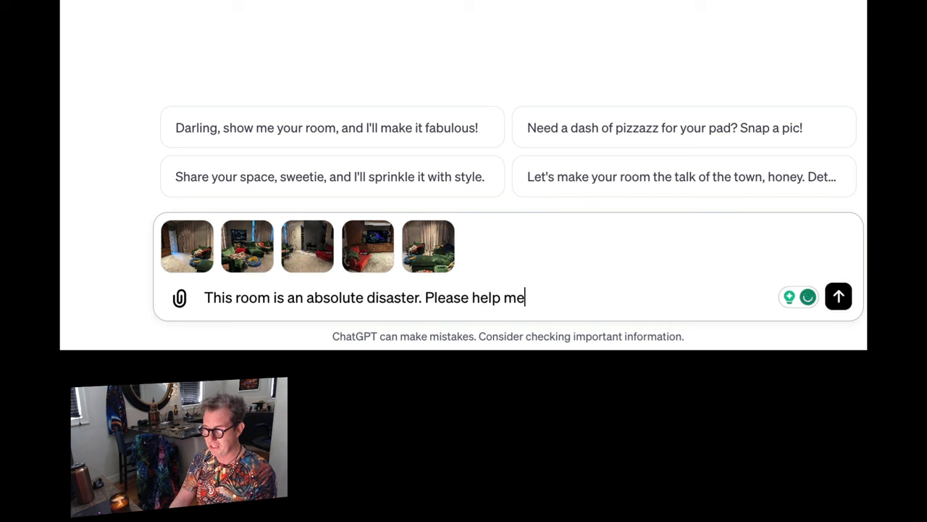
{"action": "type", "text": " Flamboyant "}
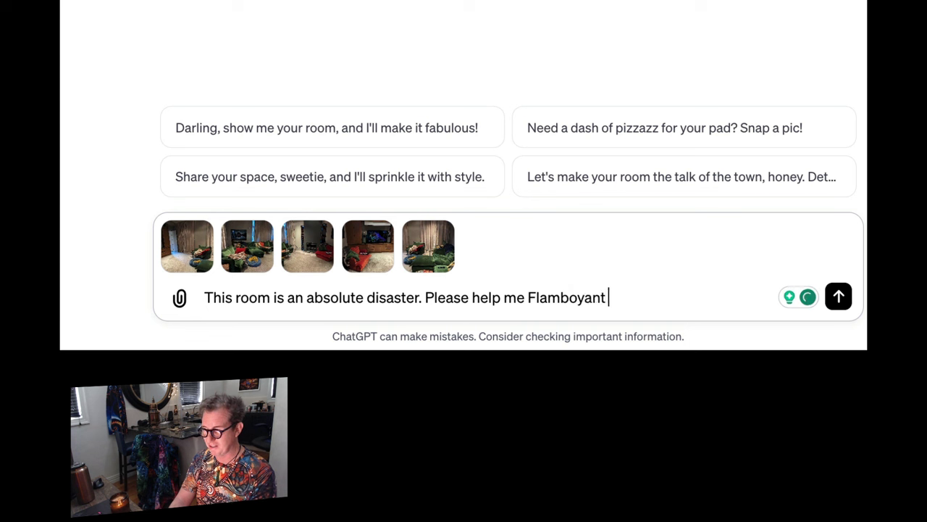
{"action": "type", "text": "Maestro. Y"}
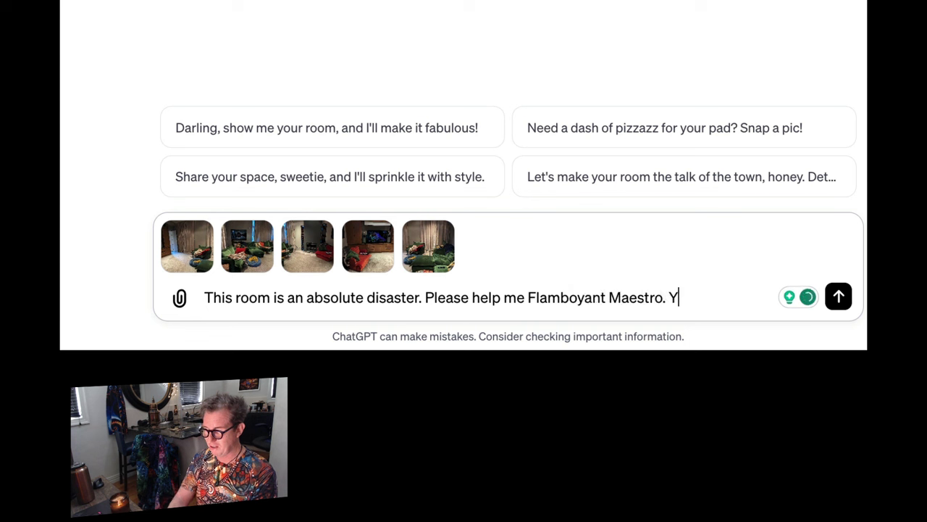
{"action": "type", "text": "ou're my only hope."}
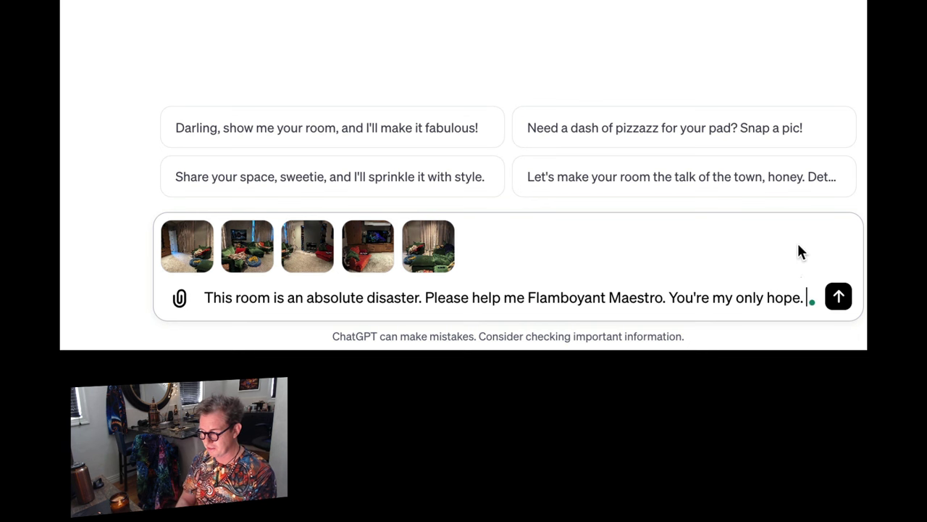
{"action": "left_click", "coordinate": [842, 307]}
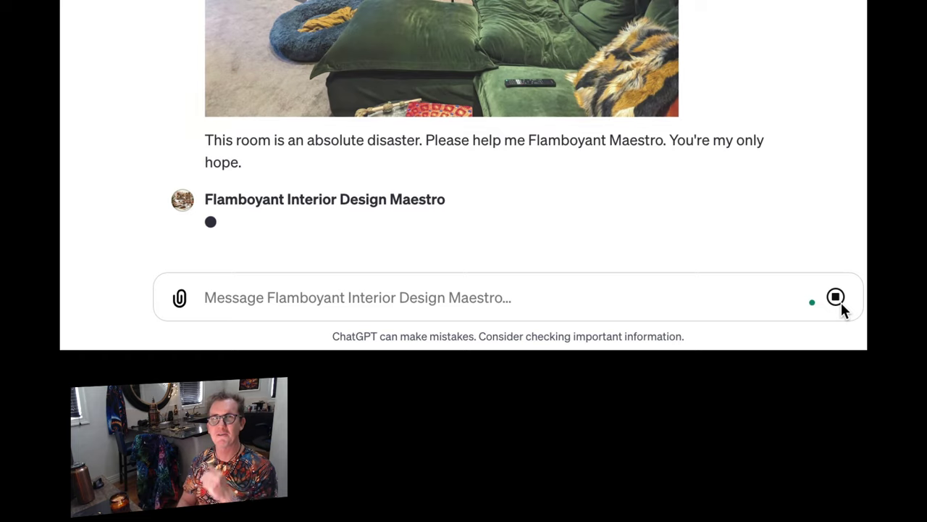